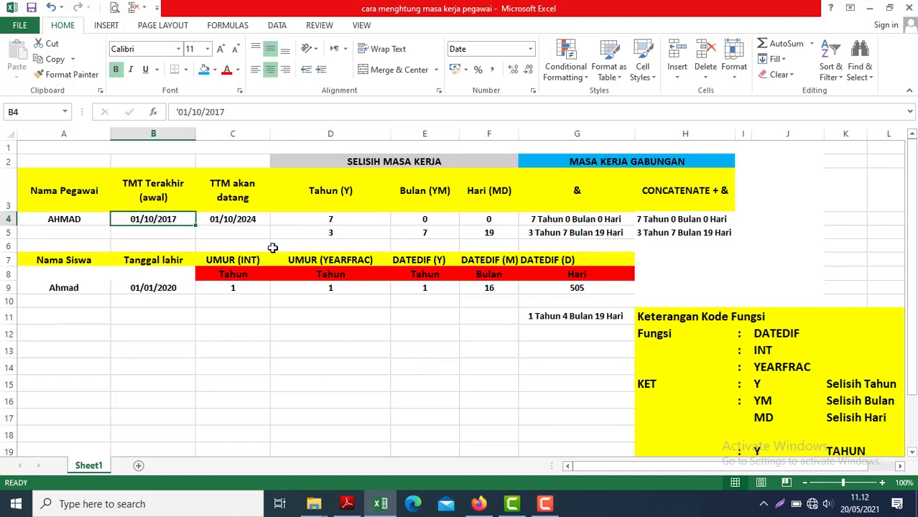
key("Up")
key("Up")
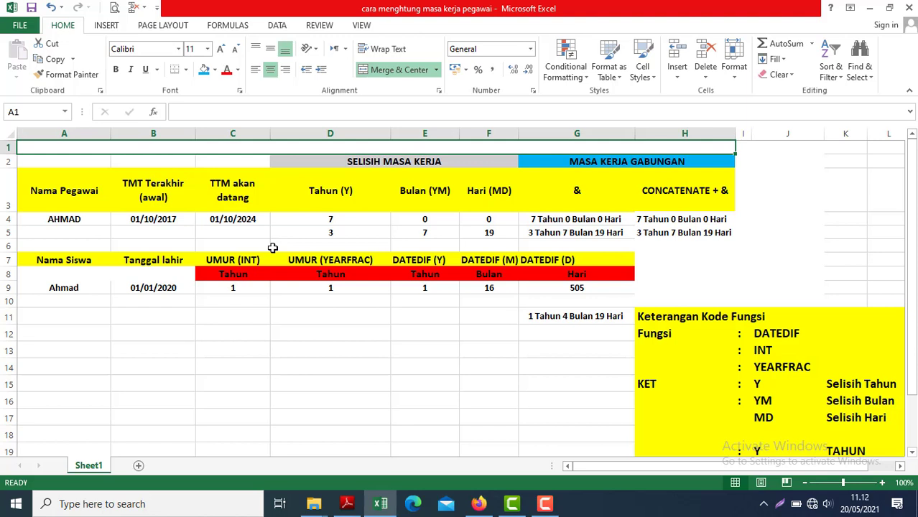
key("Down")
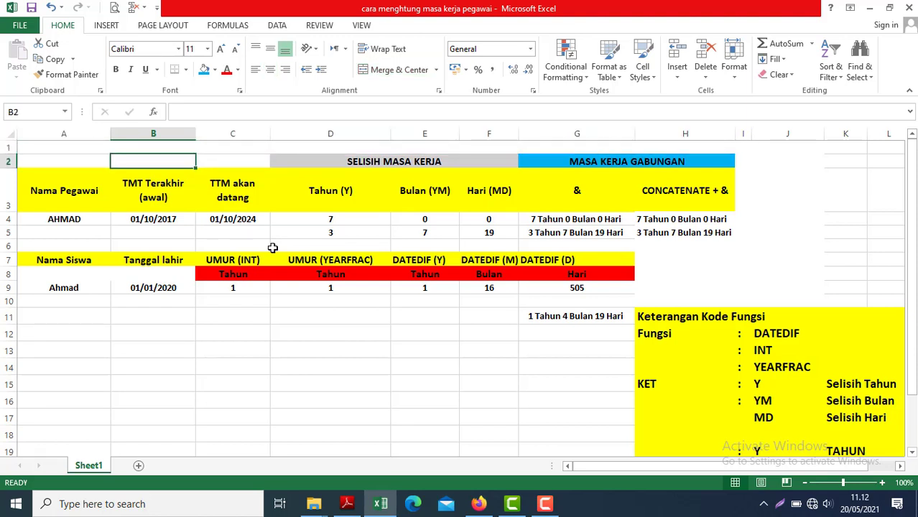
key("Right")
key("Right")
key("Left")
key("Left")
key("Left")
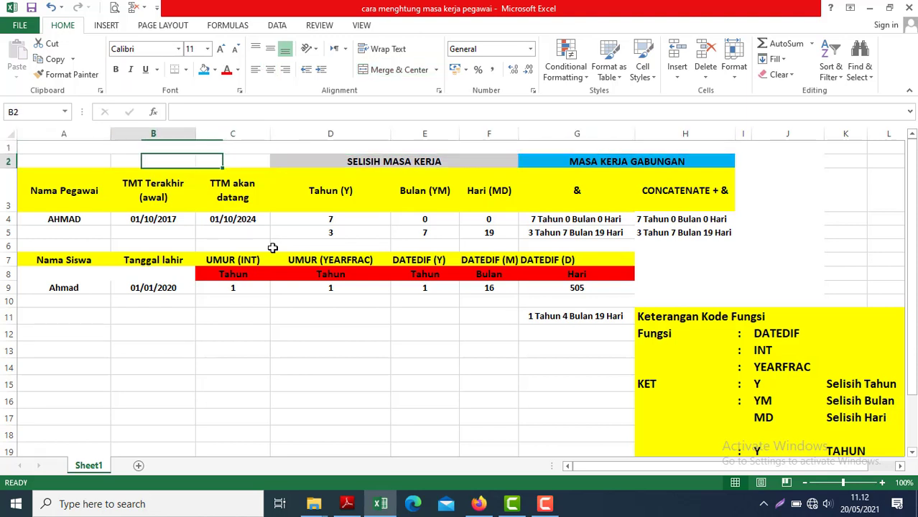
key("Up")
key("Down")
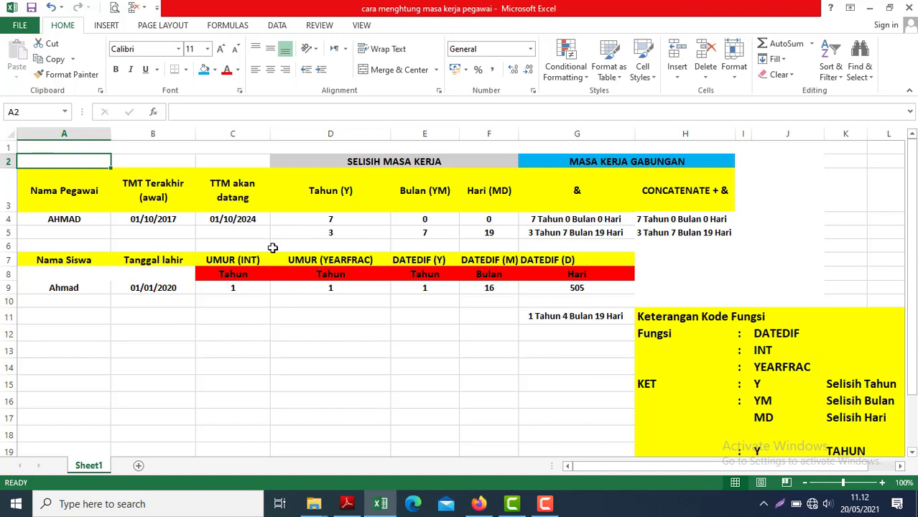
key("Right")
key("Right")
key("Right")
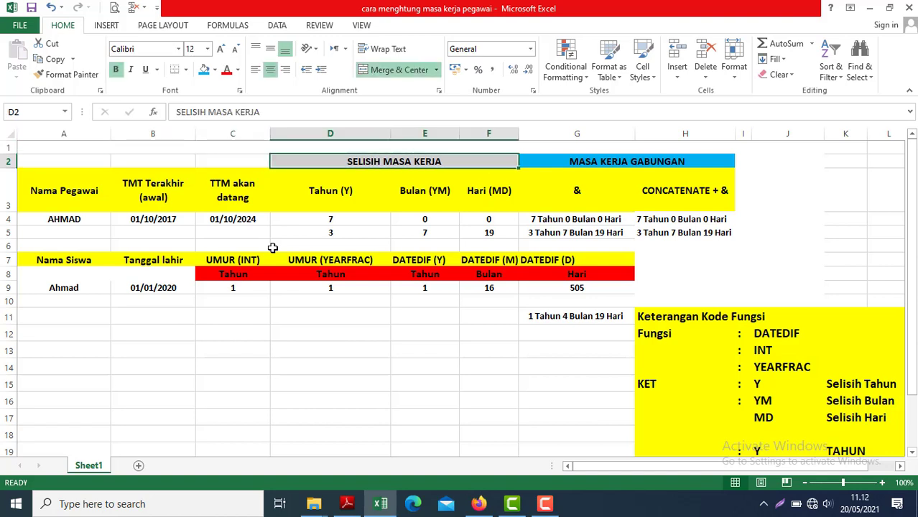
key("Left")
key("Left")
key("Left")
key("Up")
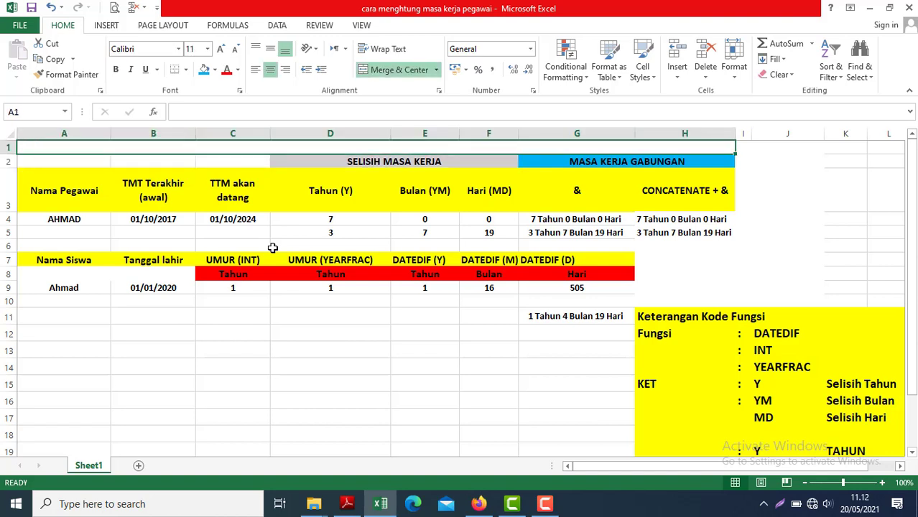
Review the employee's row 4 across the start date, end date, service-difference and combined service-period columns.
key("Down")
key("Down")
key("Down")
key("Down")
key("Up")
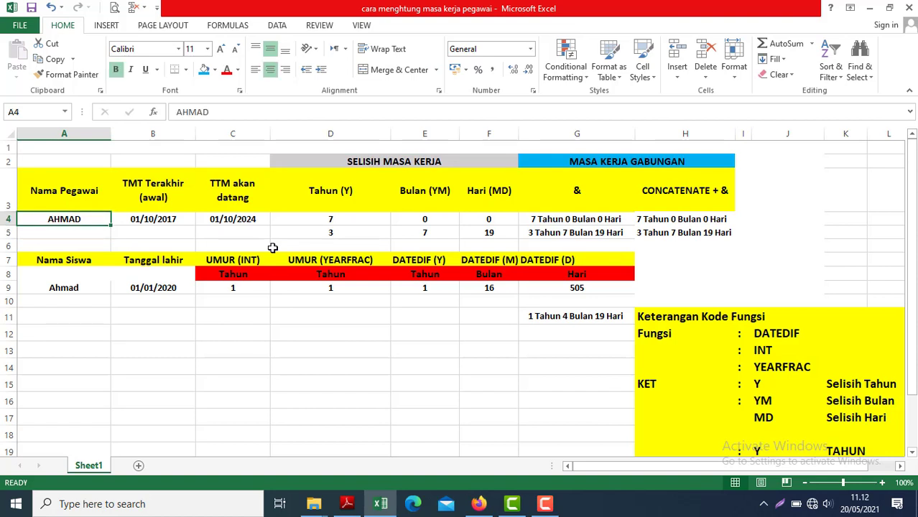
key("Right")
key("Right")
key("Right")
key("Right")
key("Right")
key("Right")
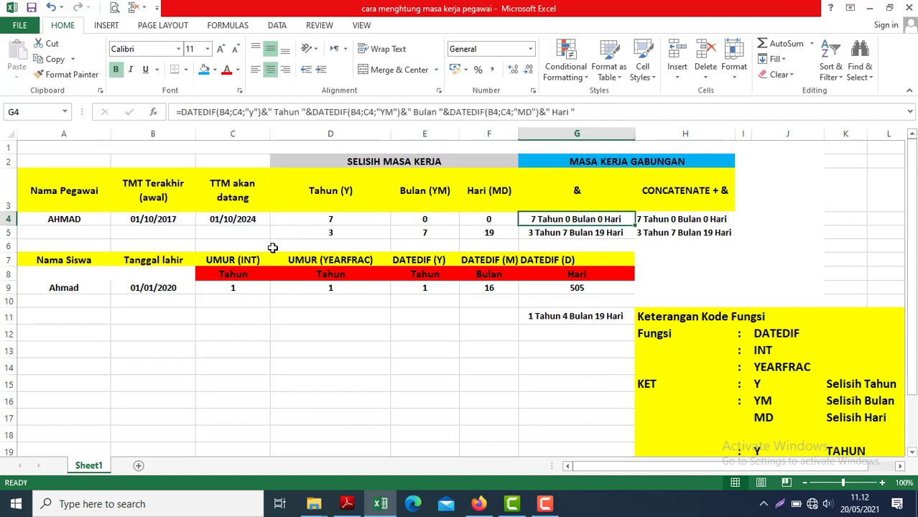
key("Right")
key("Right")
key("Right")
key("Left")
key("Left")
key("Left")
key("Left")
key("Left")
key("Left")
key("Left")
key("Left")
key("Left")
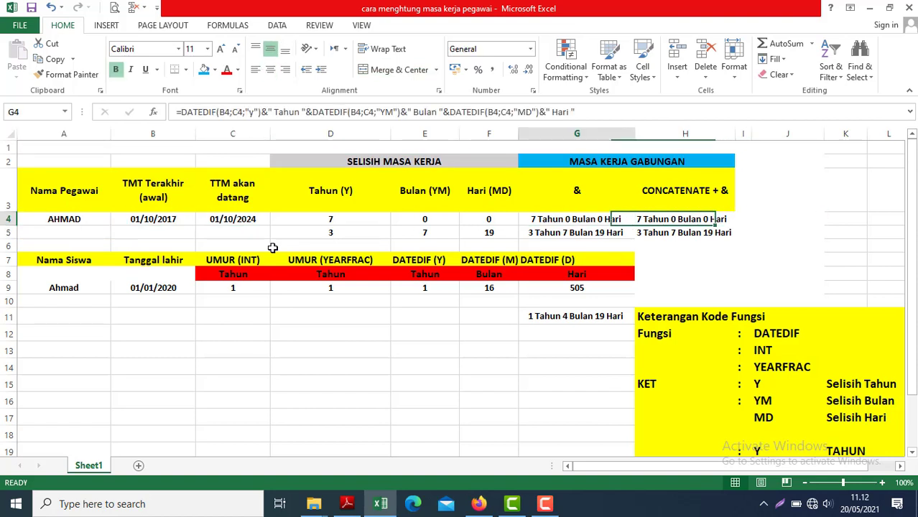
key("Up")
key("Up")
key("Up")
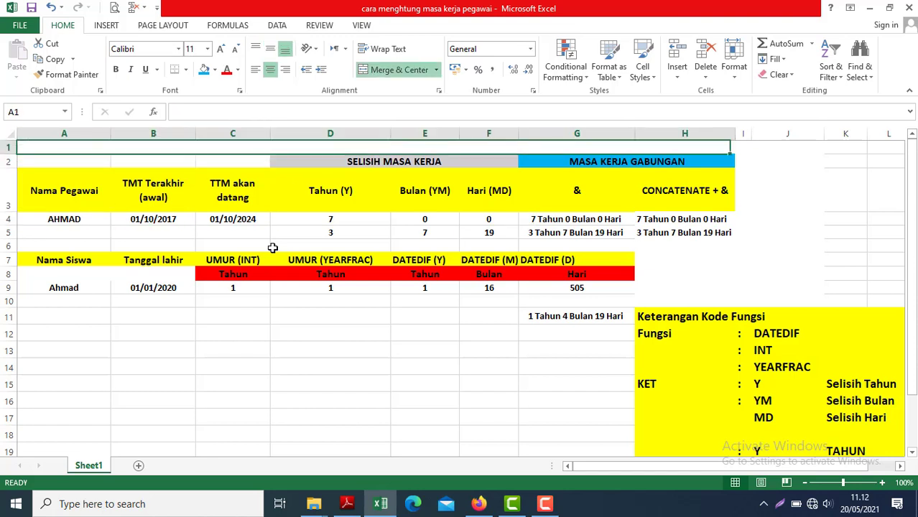
Look over the student age table in rows 7 to 9, with its INT, YEARFRAC and DATEDIF columns.
key("Down")
key("Down")
key("Down")
key("Down")
key("Down")
key("Down")
key("Down")
key("Down")
key("Down")
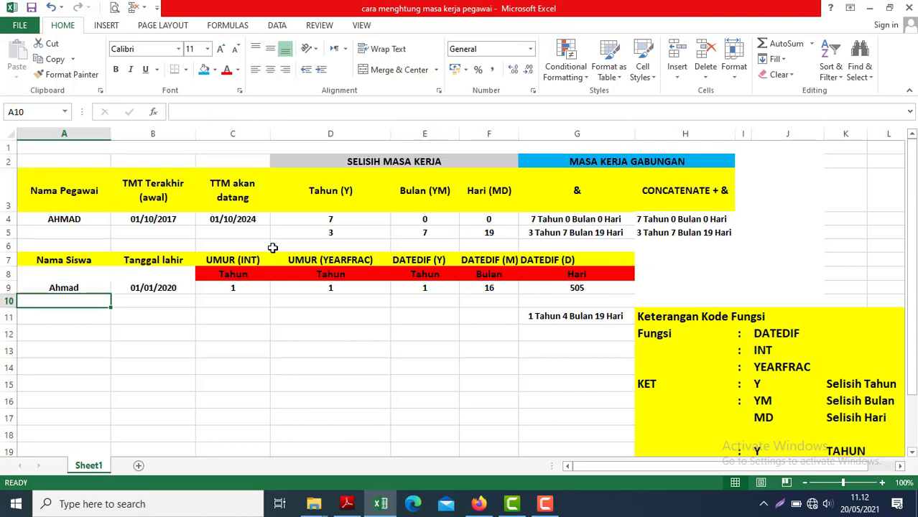
key("Right")
key("Right")
key("Right")
key("Right")
key("Right")
key("Right")
key("Left")
key("Left")
key("Left")
key("Left")
key("Left")
key("Left")
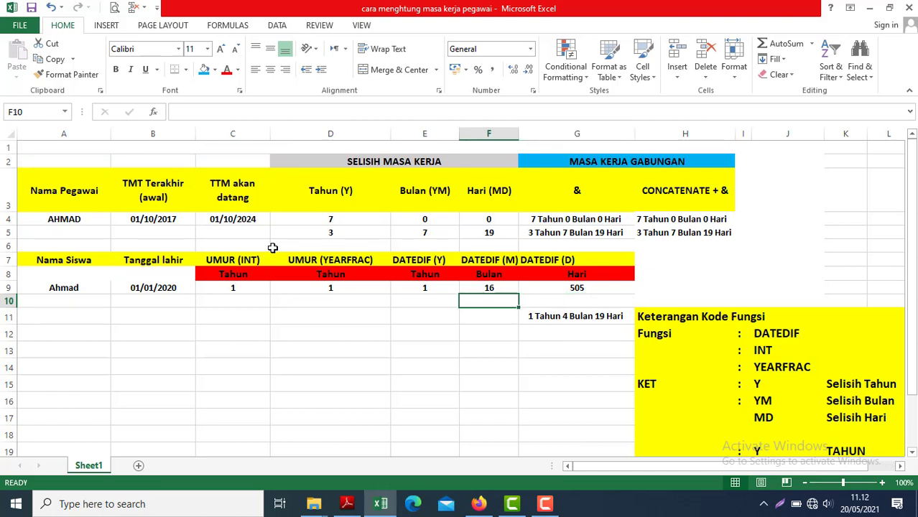
key("Up")
key("Up")
key("Up")
key("Up")
key("Up")
key("Up")
key("Up")
key("Up")
key("Up")
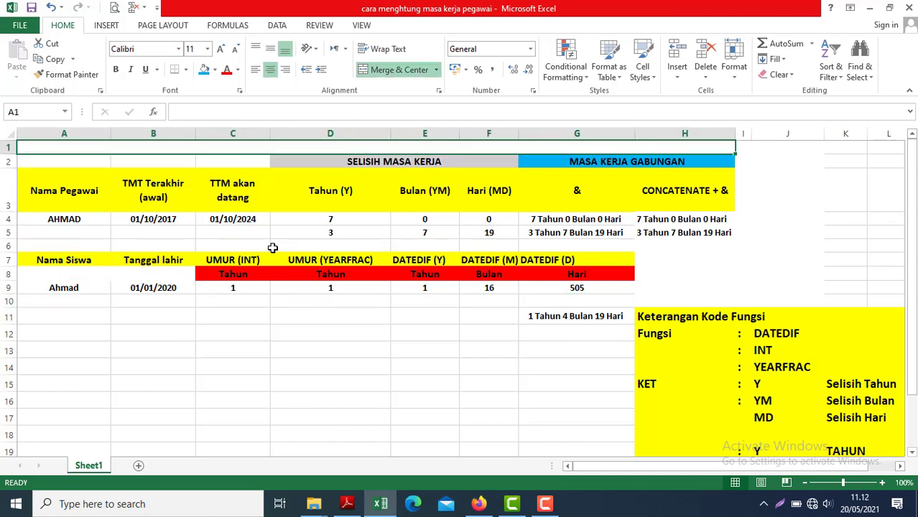
Examine the full Keterangan Kode Fungsi legend of functions and unit codes beside the tables.
key("Down")
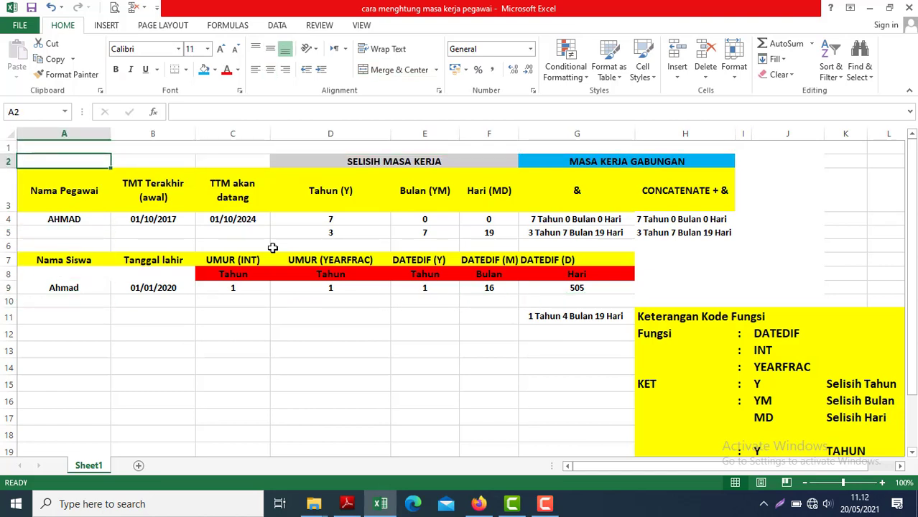
key("Down")
key("Down")
key("Down")
key("Down")
key("Down")
key("Down")
key("Down")
key("Down")
key("Down")
key("Down")
key("Down")
key("Down")
key("Right")
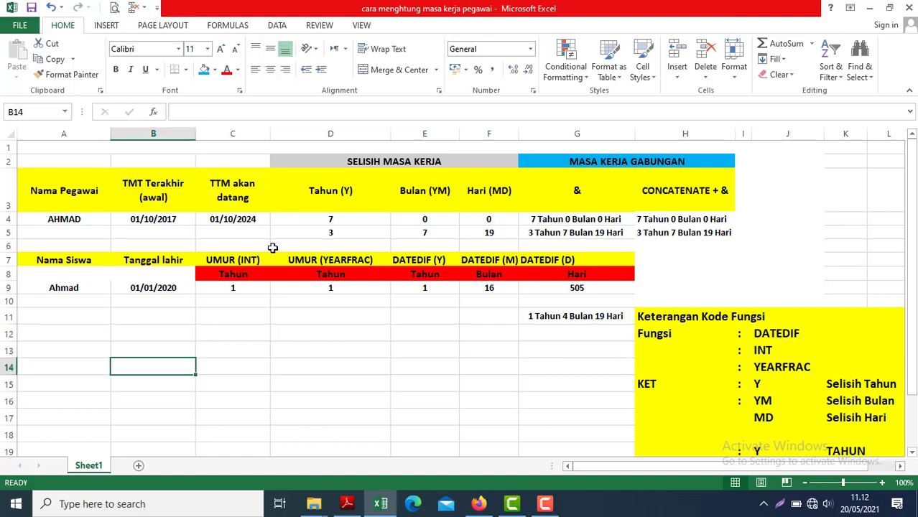
key("Right")
key("Right")
key("Right")
key("Right")
key("Right")
key("Right")
key("Right")
key("Right")
key("Right")
key("Right")
key("Right")
key("Down")
key("Down")
key("Down")
key("Down")
key("Down")
key("Down")
key("Down")
key("Down")
key("Down")
key("Down")
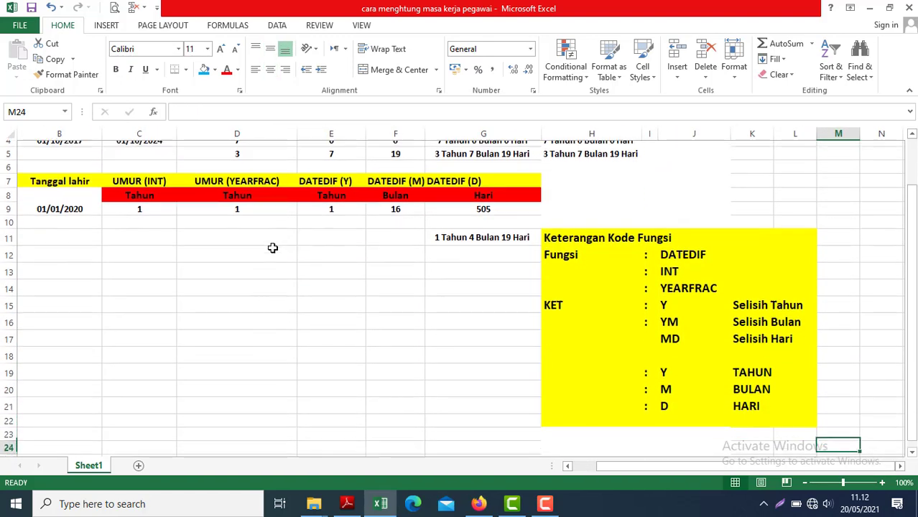
key("Up")
key("Up")
key("Up")
key("Up")
key("Up")
key("Up")
key("Up")
key("Up")
key("Up")
key("Up")
key("Up")
key("Up")
key("Up")
key("Up")
key("Up")
key("Up")
key("Up")
key("Up")
key("Up")
key("Up")
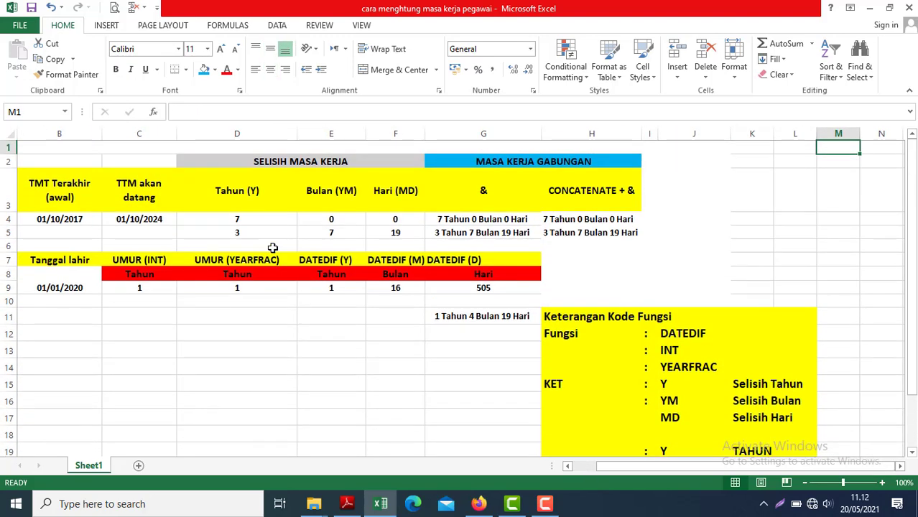
key("Left")
key("Left")
key("Left")
key("Left")
key("Left")
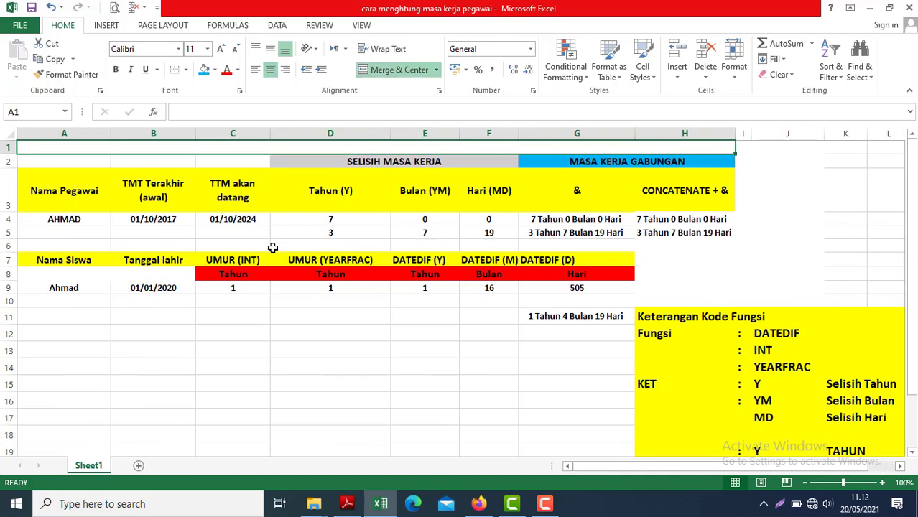
Inspect the employee's name, TMT Terakhir start date and TTM akan datang end date in row 4.
left_click(129, 223)
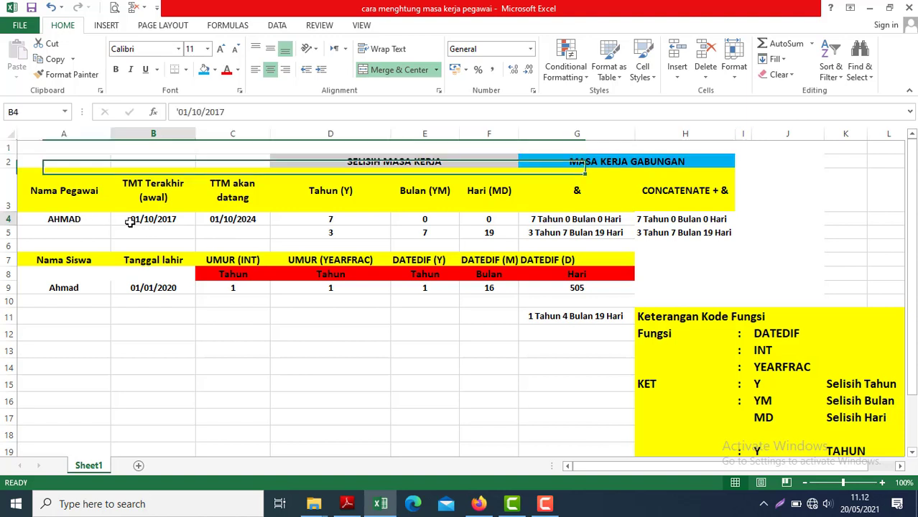
left_click(60, 220)
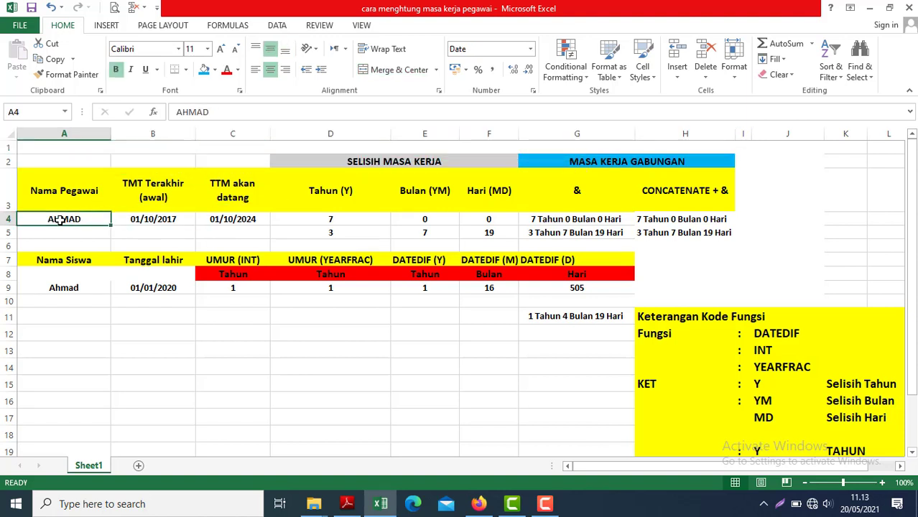
left_click(166, 221)
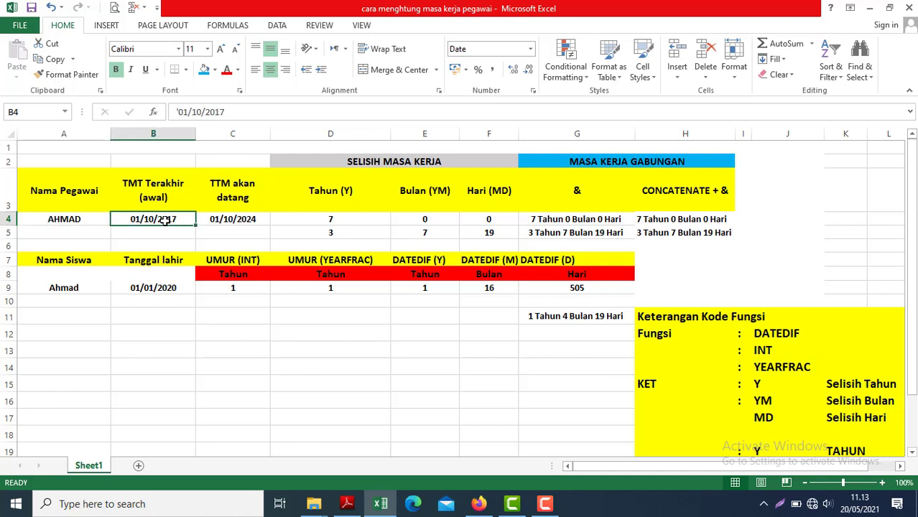
left_click(247, 214)
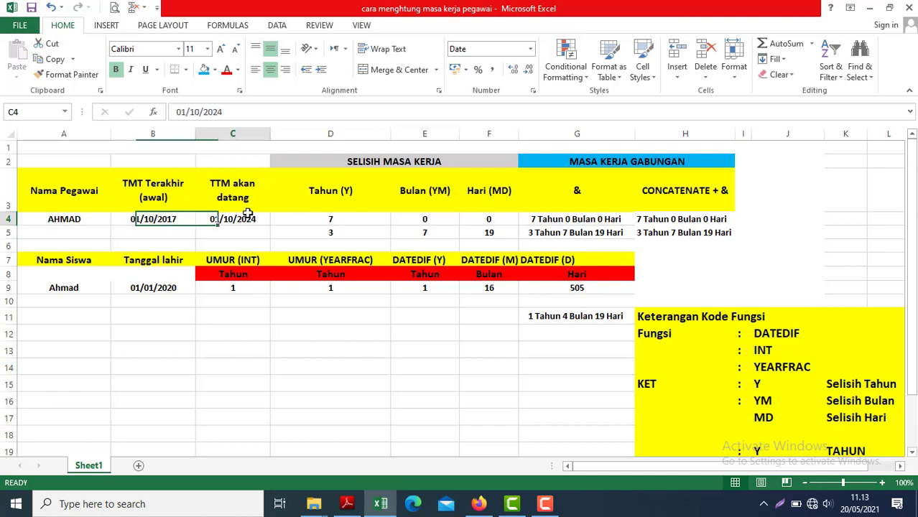
key("Right")
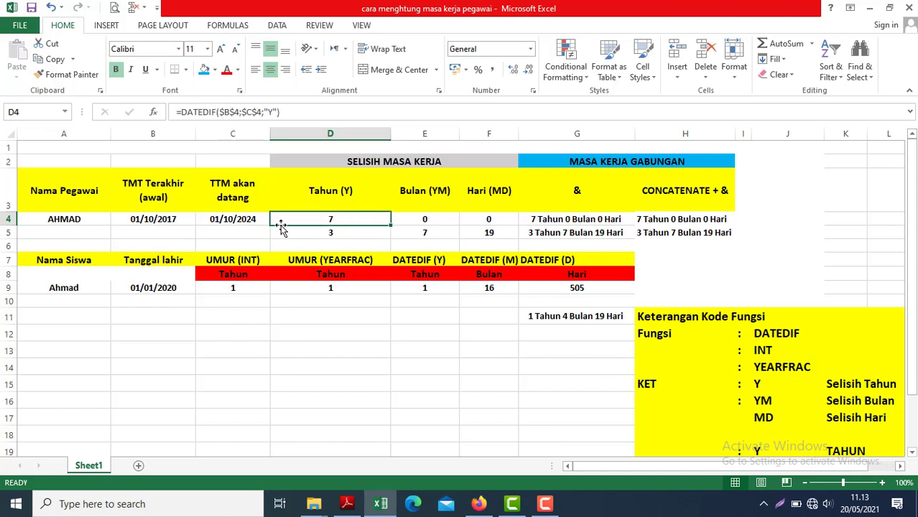
left_click(228, 219)
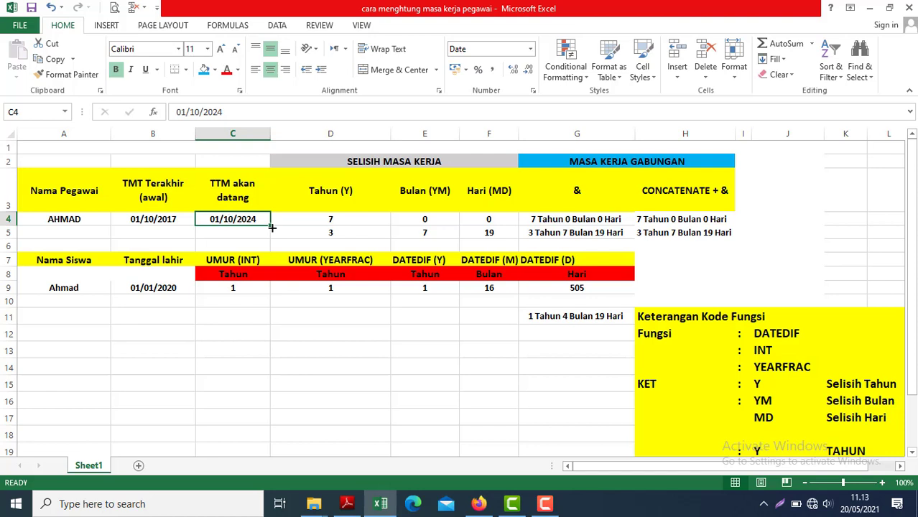
left_click(135, 217)
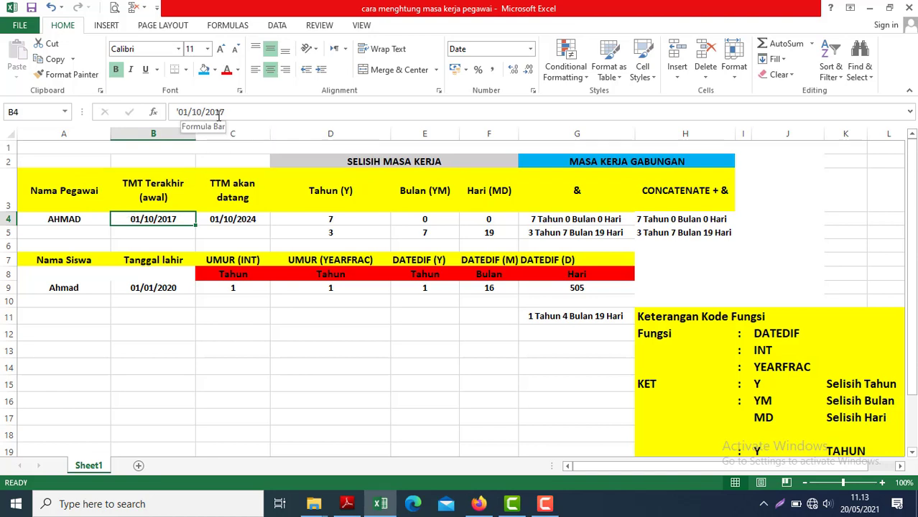
left_click(240, 223)
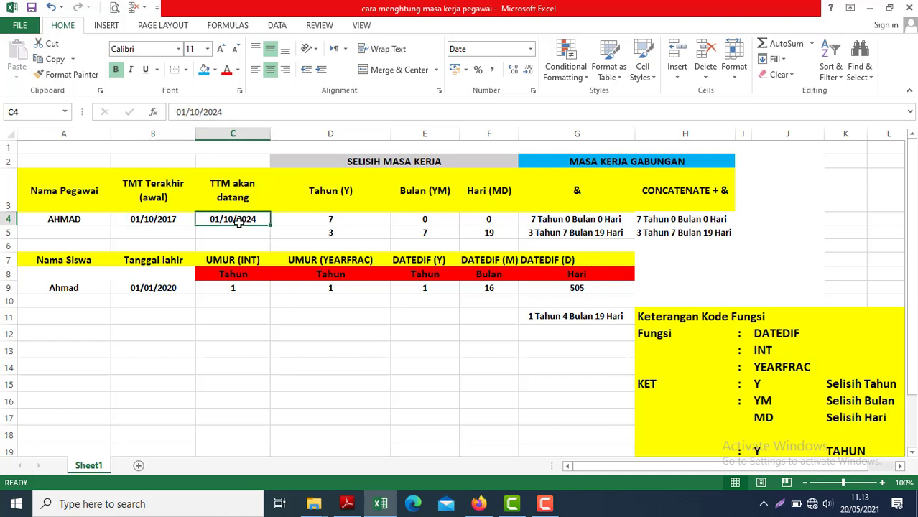
key("Right")
key("Right")
key("Left")
key("Left")
key("Left")
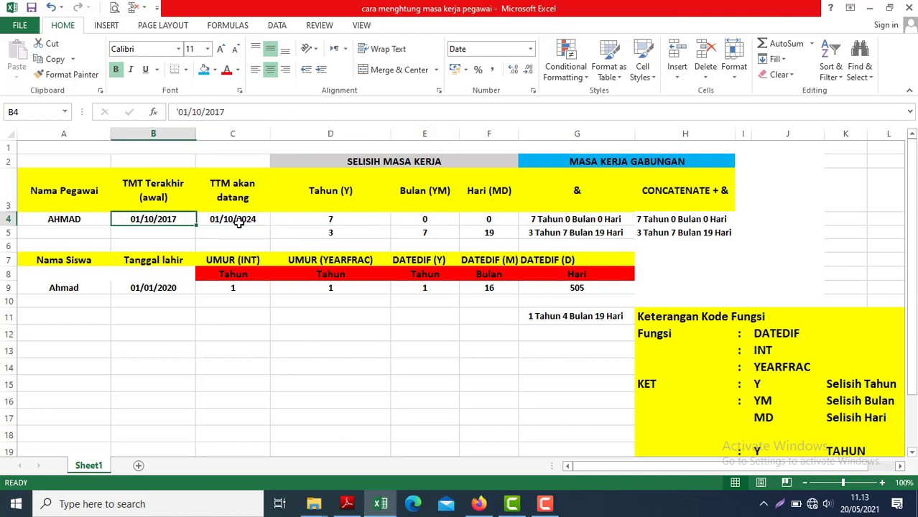
key("Right")
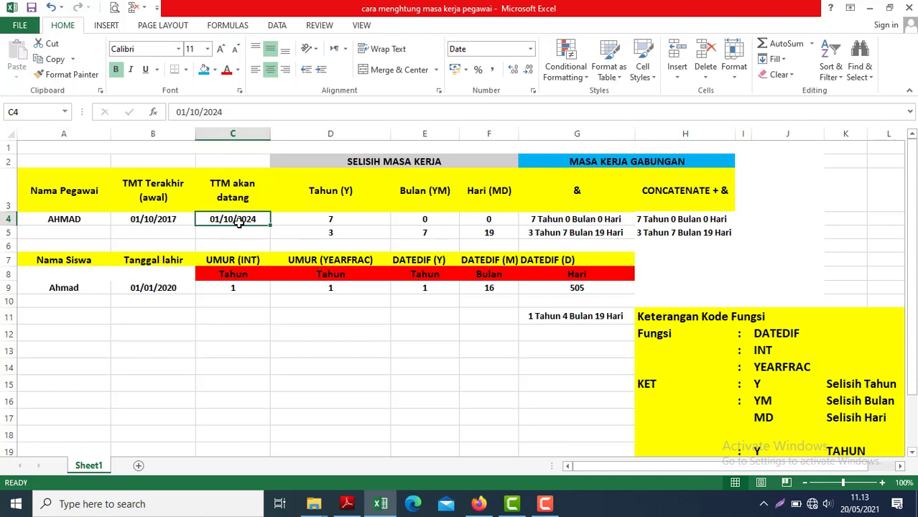
key("Left")
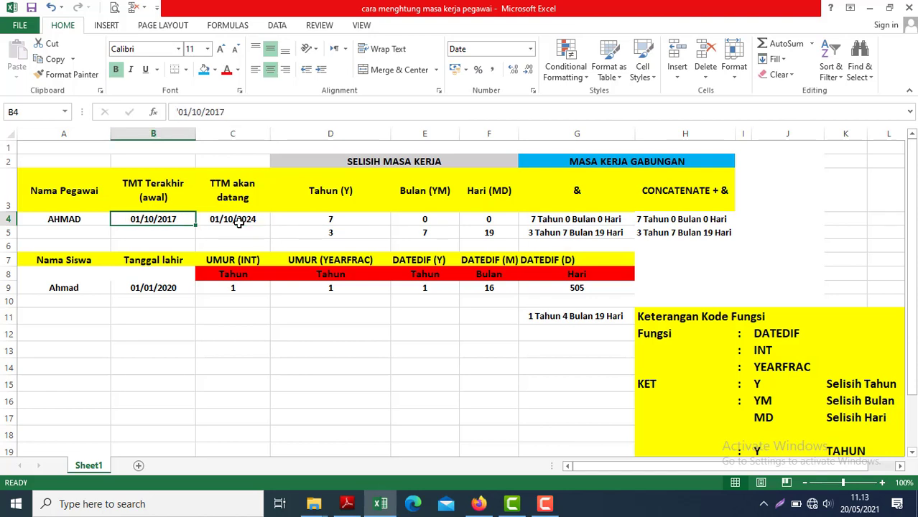
Format the start date in B4 as a Date of type 14/03/2012 with the Indonesian locale.
left_click(530, 48)
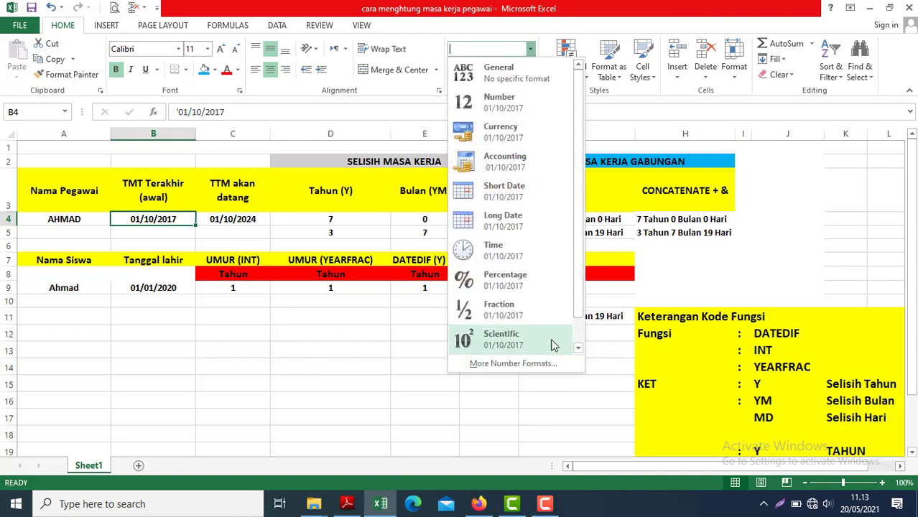
left_click(513, 364)
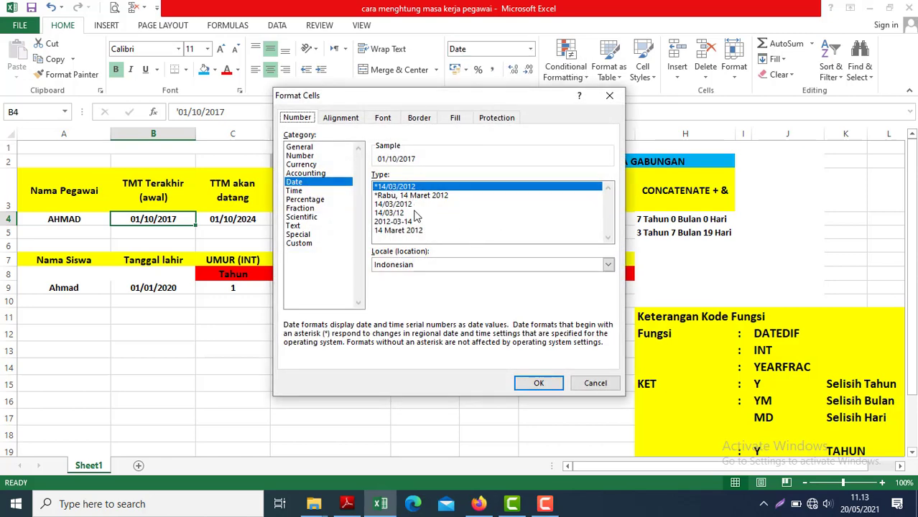
left_click(393, 205)
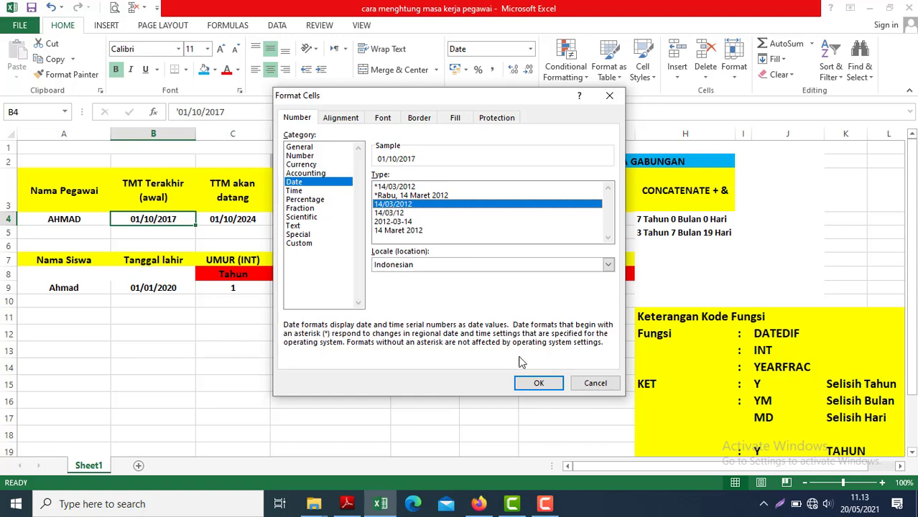
left_click(539, 383)
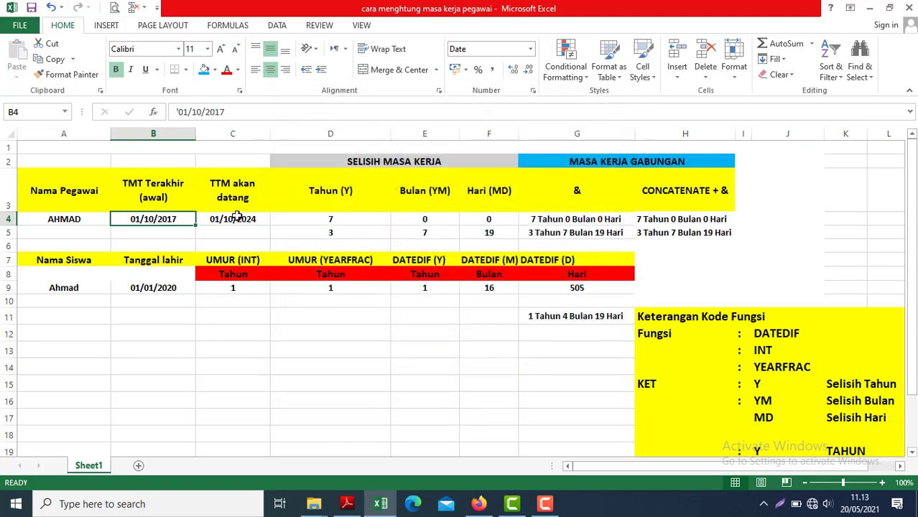
Check the end date in C4 and view the DATEDIF formula in the Tahun (Y) cell D4.
key("Right")
key("Right")
key("Left")
key("Left")
key("Right")
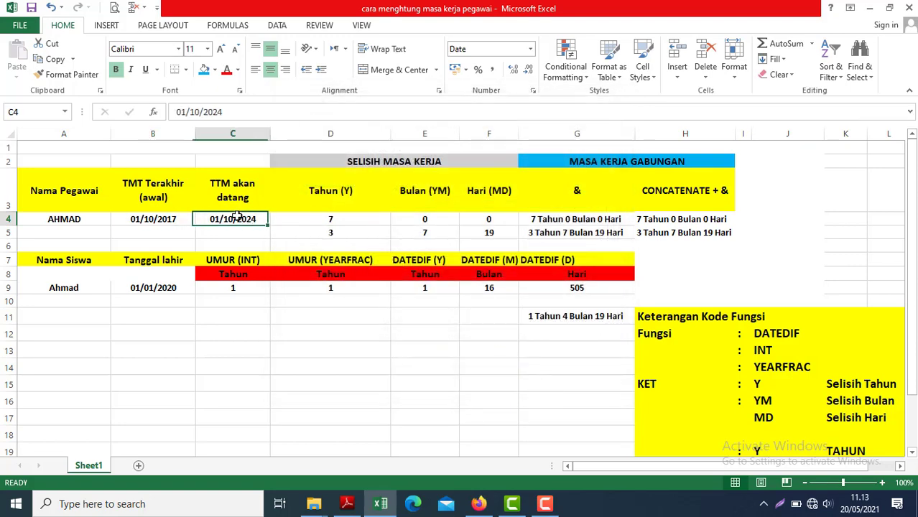
key("Right")
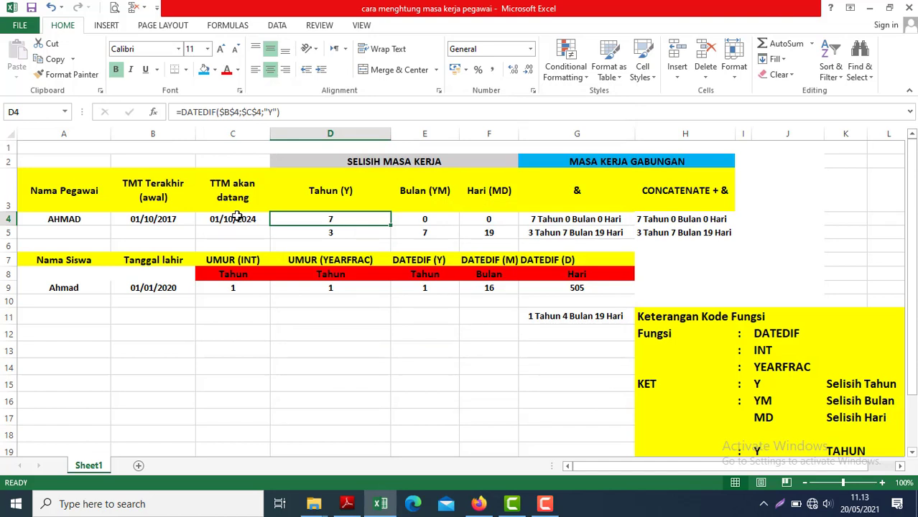
Compare the Tahun (Y), Bulan (YM) and Hari (MD) column headings with the unit codes in the legend.
key("Up")
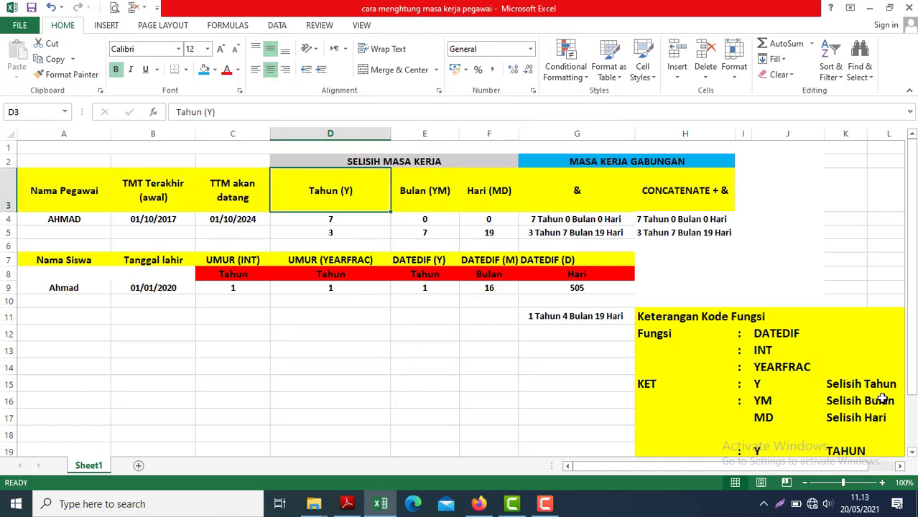
left_click(436, 195)
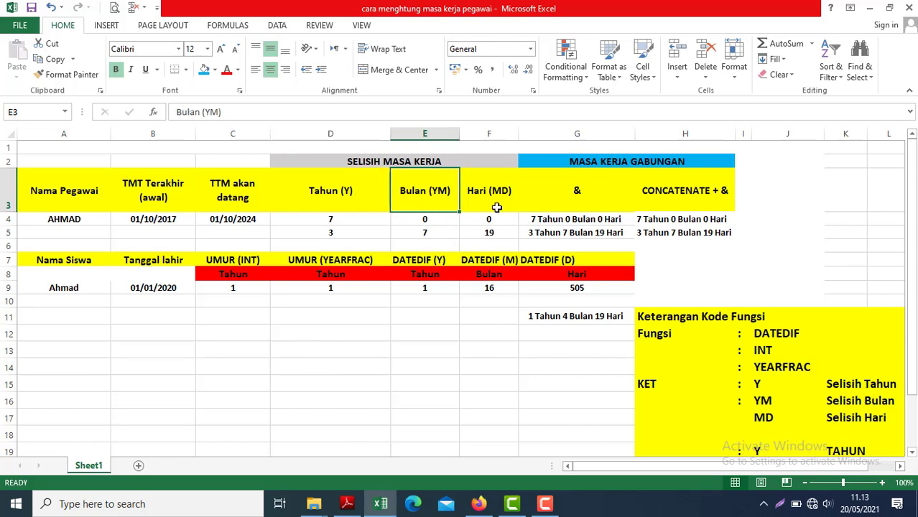
left_click_drag(494, 203, 844, 427)
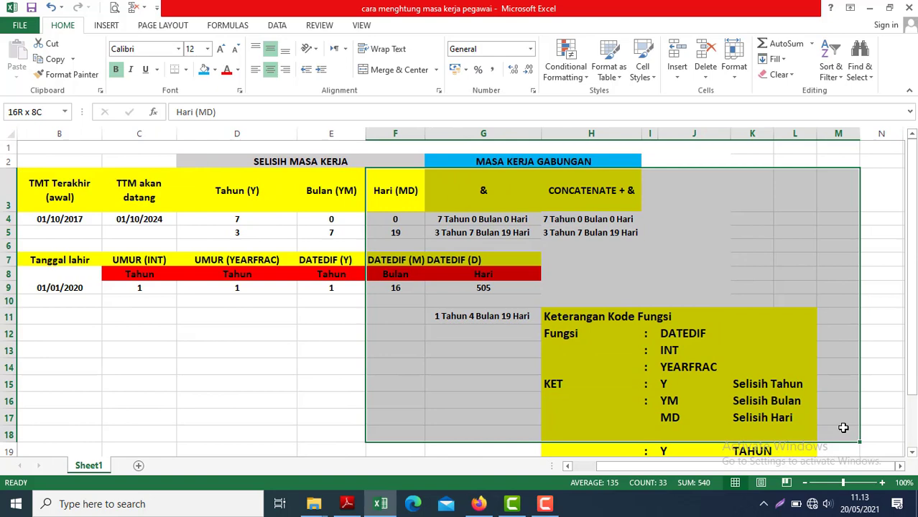
left_click(747, 413)
left_click(419, 201)
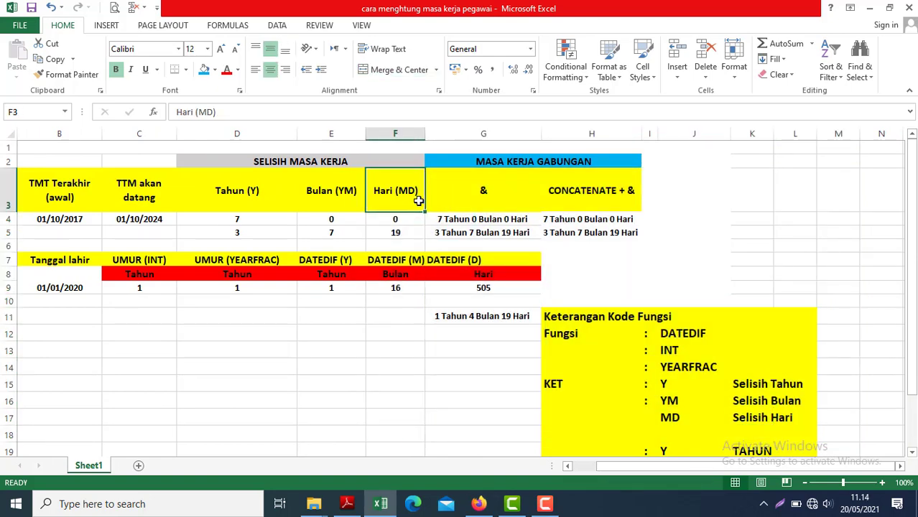
Clear the existing year formula from the Tahun (Y) cell D4.
key("Left")
key("Left")
key("Down")
key("Left")
key("Left")
scroll(419, 201, "left", 1)
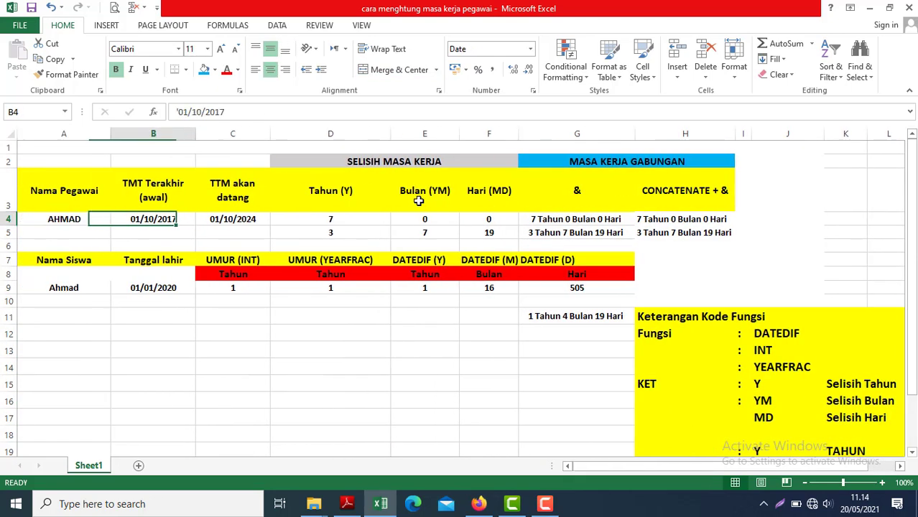
key("Right")
key("Right")
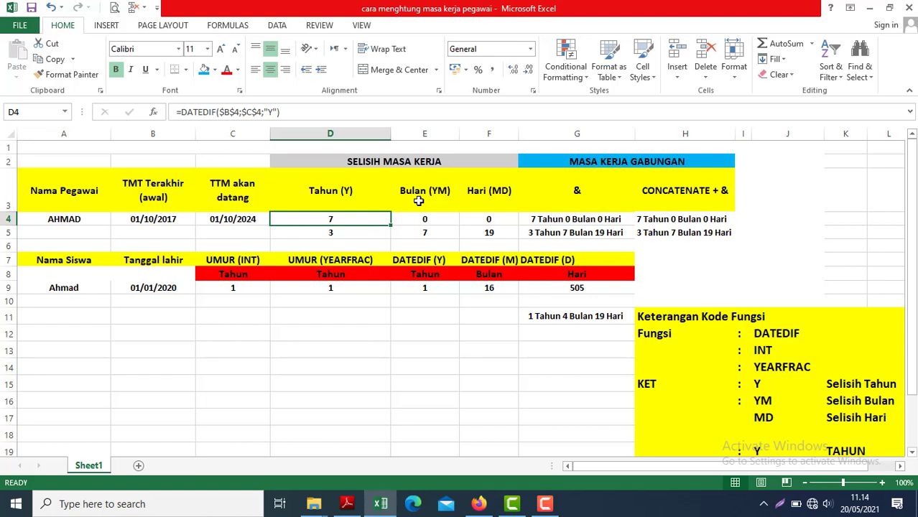
key("Delete")
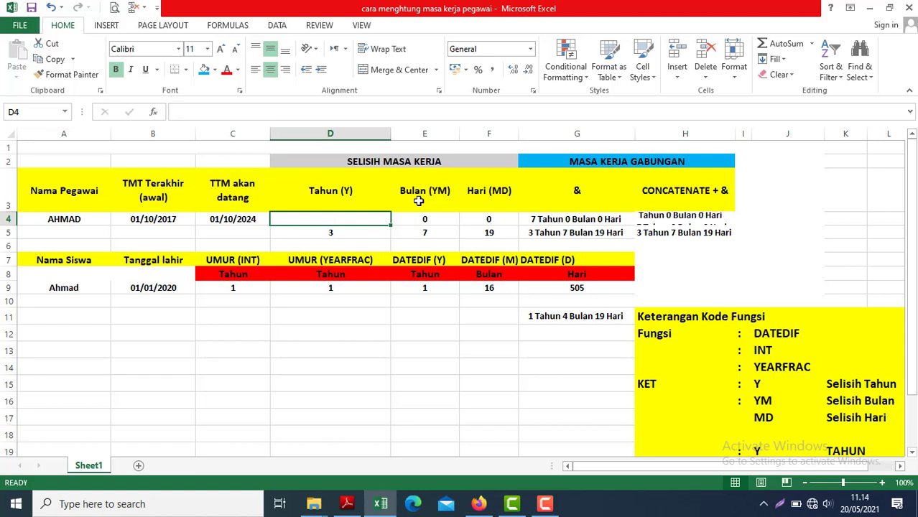
Check the DATEDIF function name in the legend and begin the formula =datedif( in D4.
left_click(789, 339)
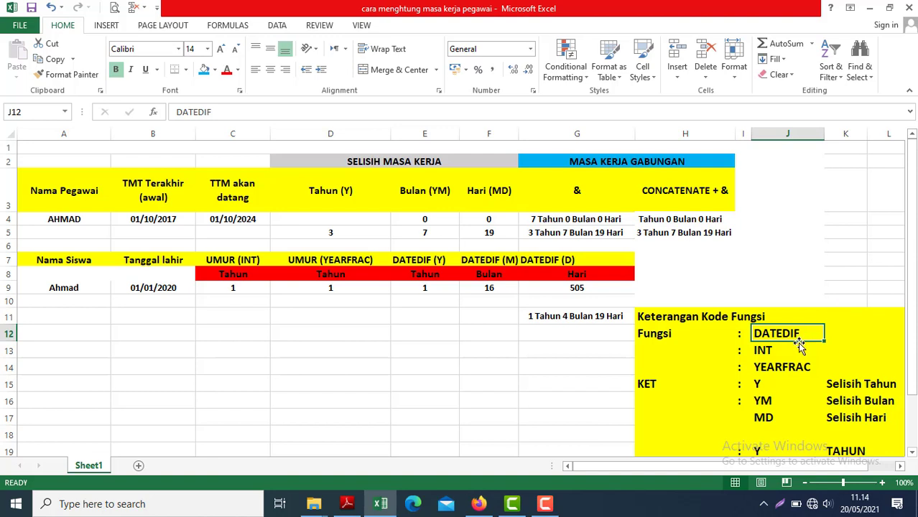
left_click(316, 219)
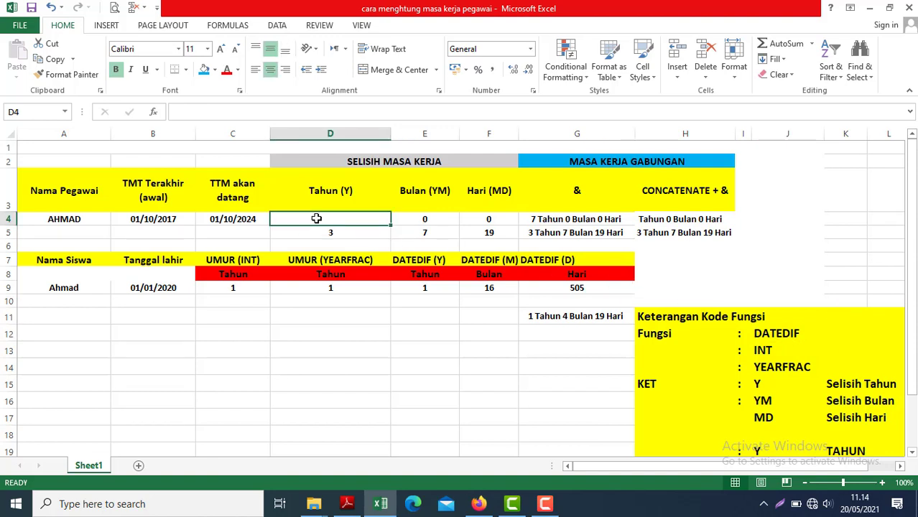
type("=d")
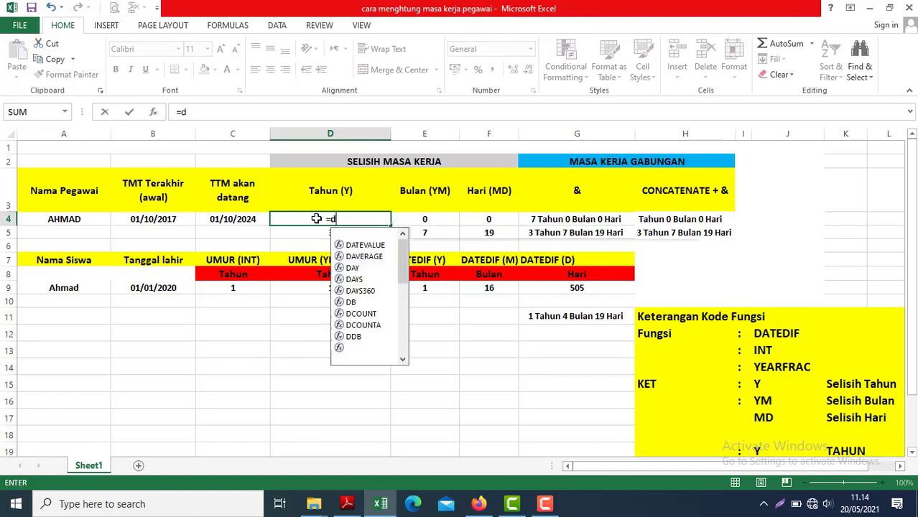
type("ated")
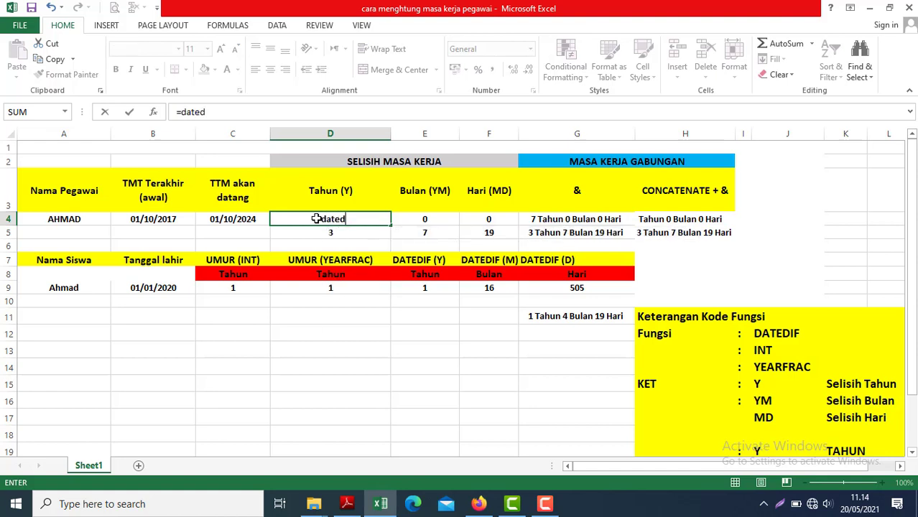
type("if")
type("(")
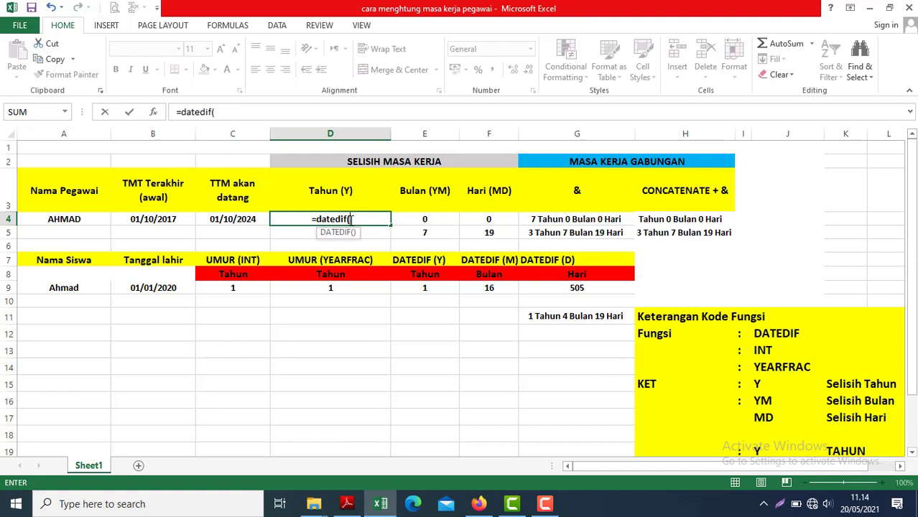
Look up the help for the DATEDIF function and close the help window.
left_click(343, 235)
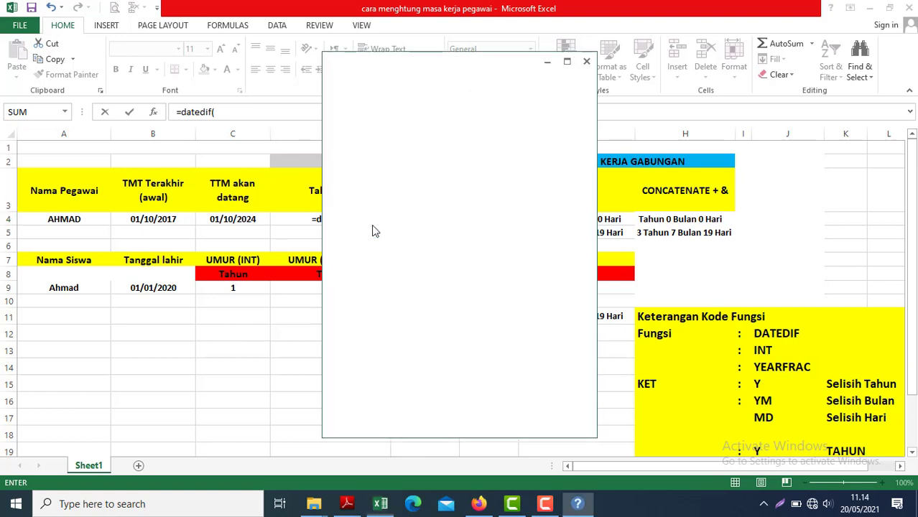
left_click(587, 61)
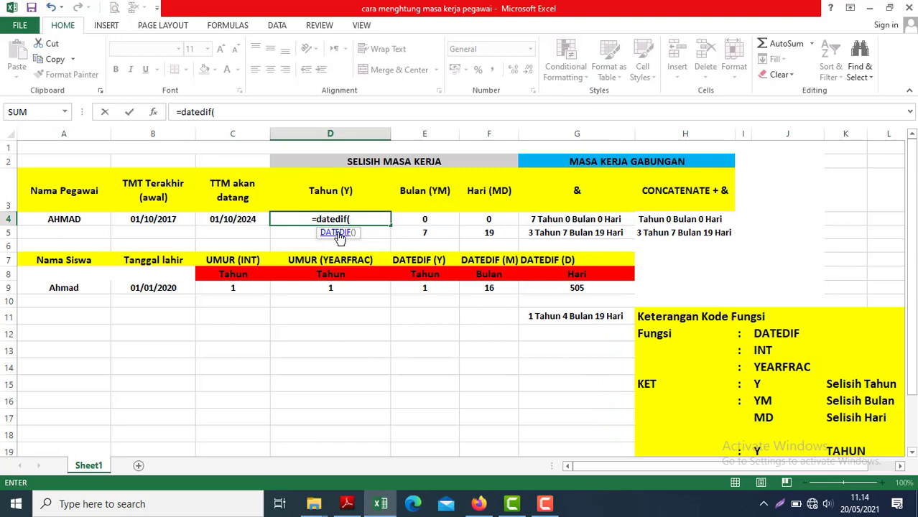
left_click(341, 235)
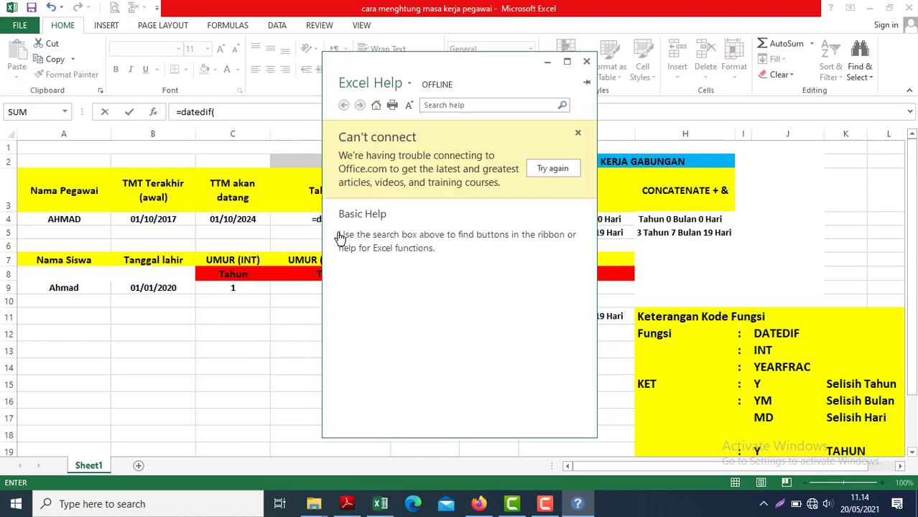
left_click(586, 62)
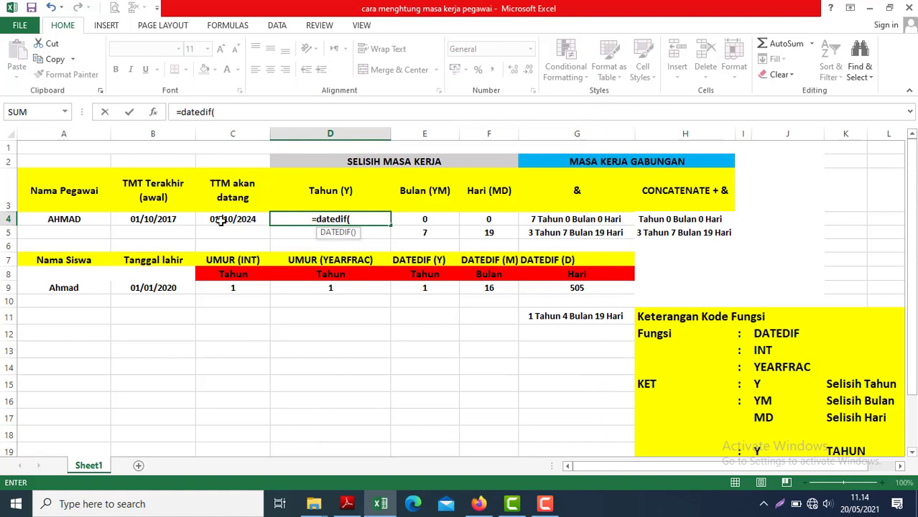
Add the start date B4 and the end date C4 as semicolon-separated arguments of the DATEDIF formula.
left_click(149, 221)
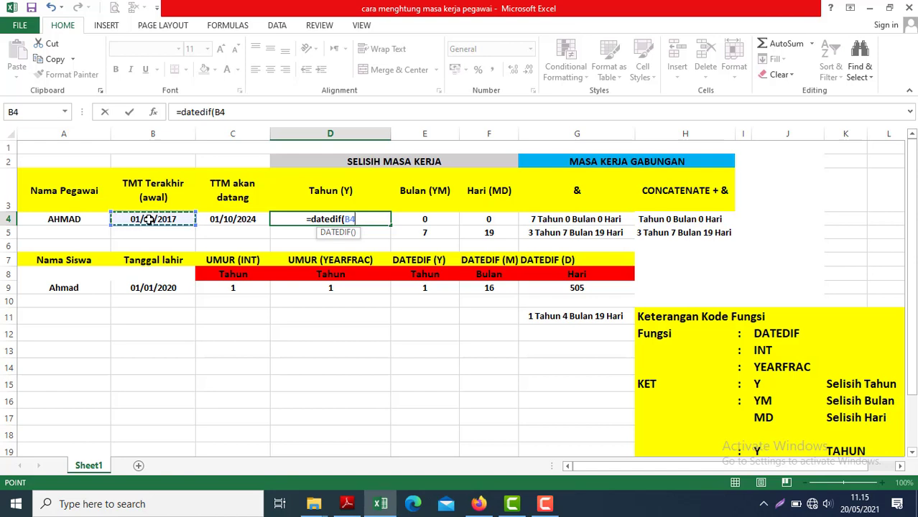
type(";")
key("BackSpace")
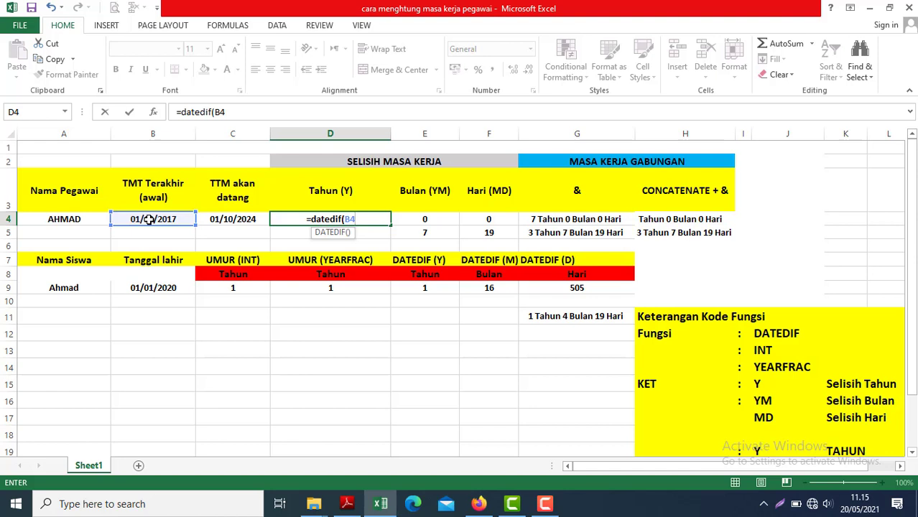
type(":")
key("BackSpace")
type(";")
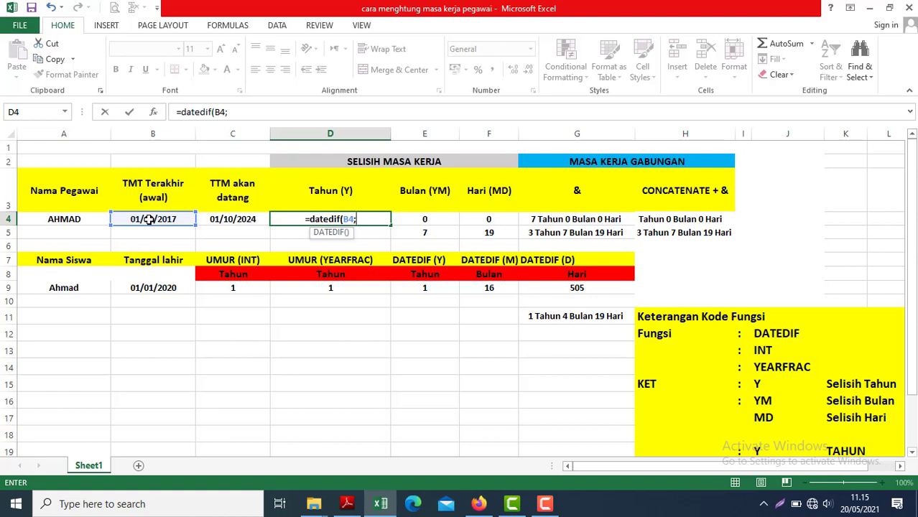
left_click(225, 219)
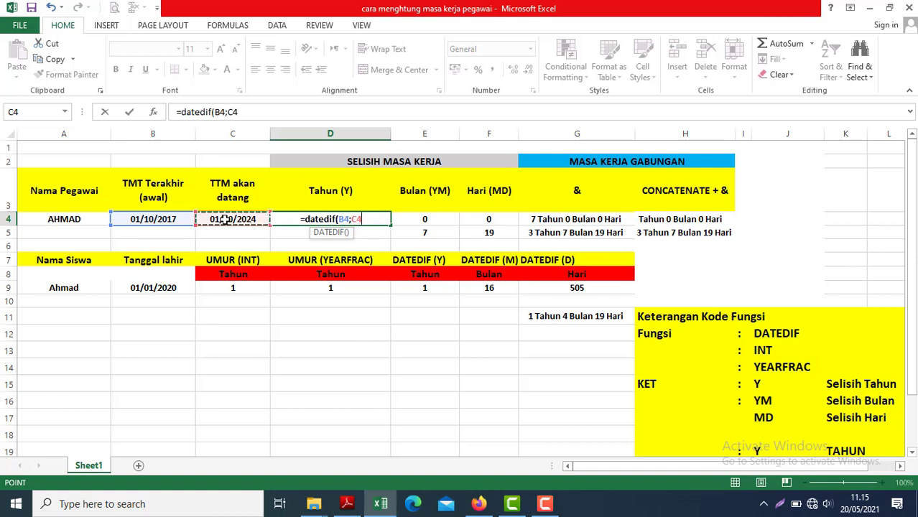
type(";")
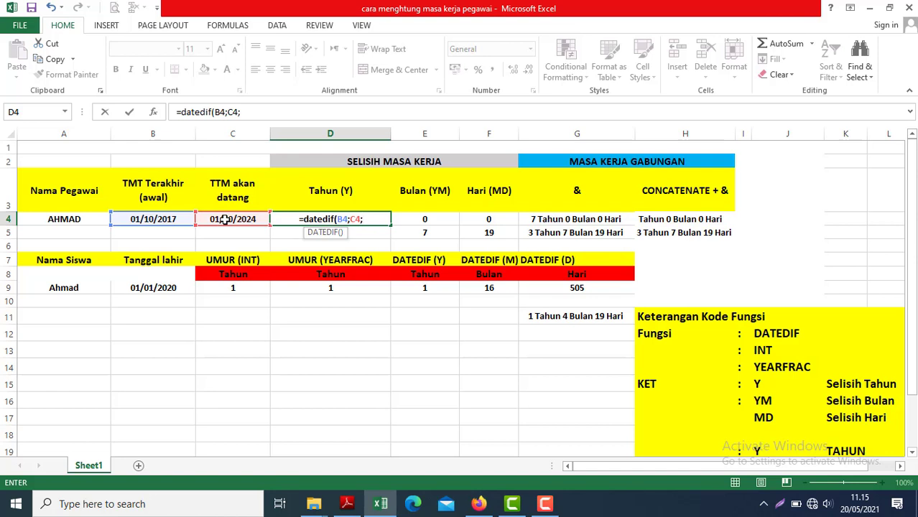
Complete the D4 formula with the unit "Y" in double quotes and enter it.
type("\"")
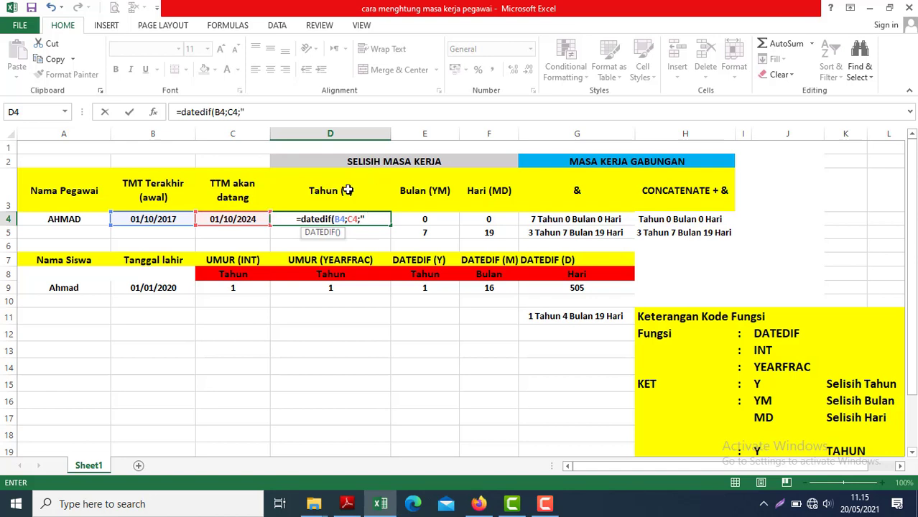
type("y")
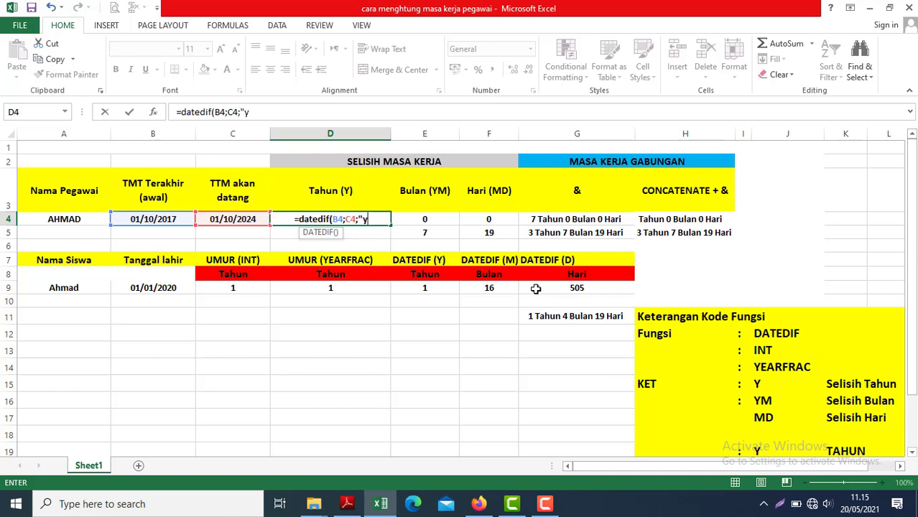
key("BackSpace")
type("Y")
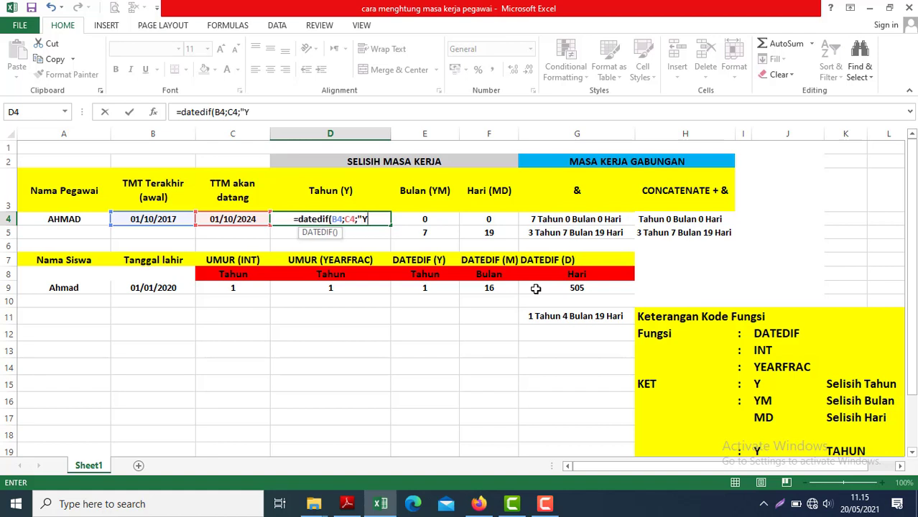
type("\"")
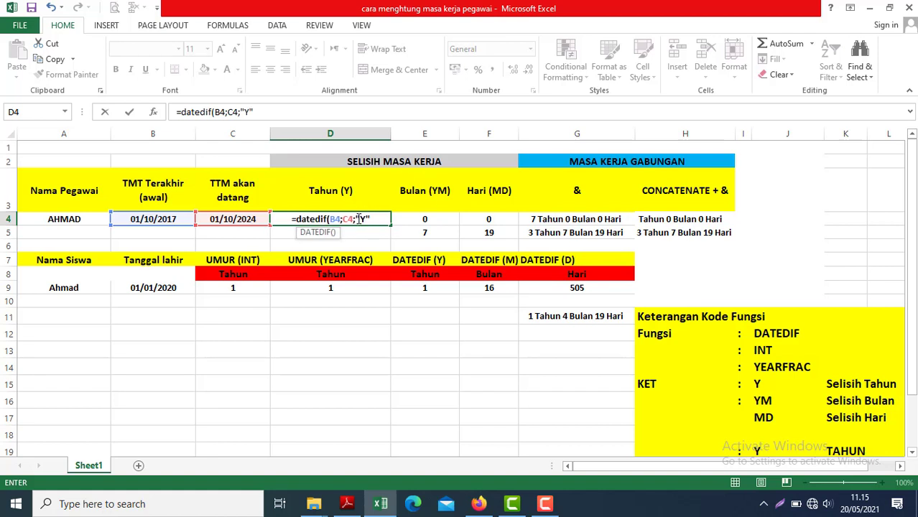
key("BackSpace")
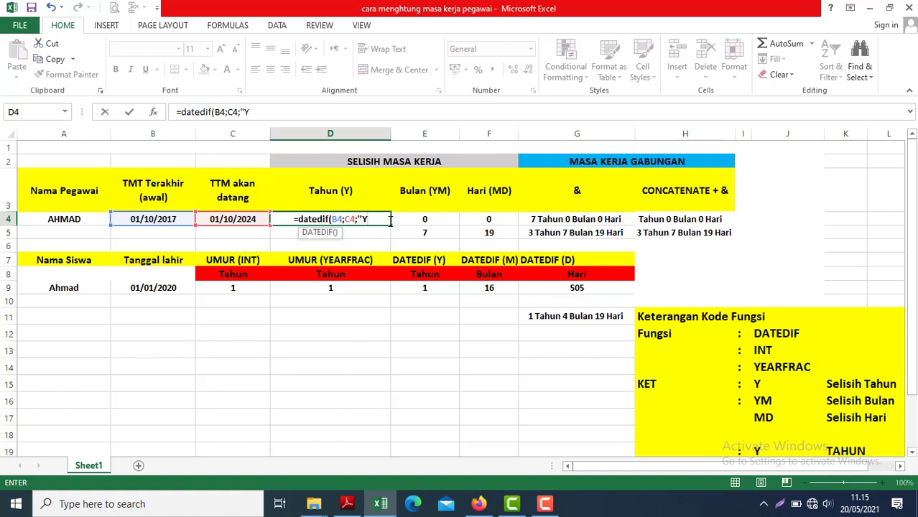
type("'")
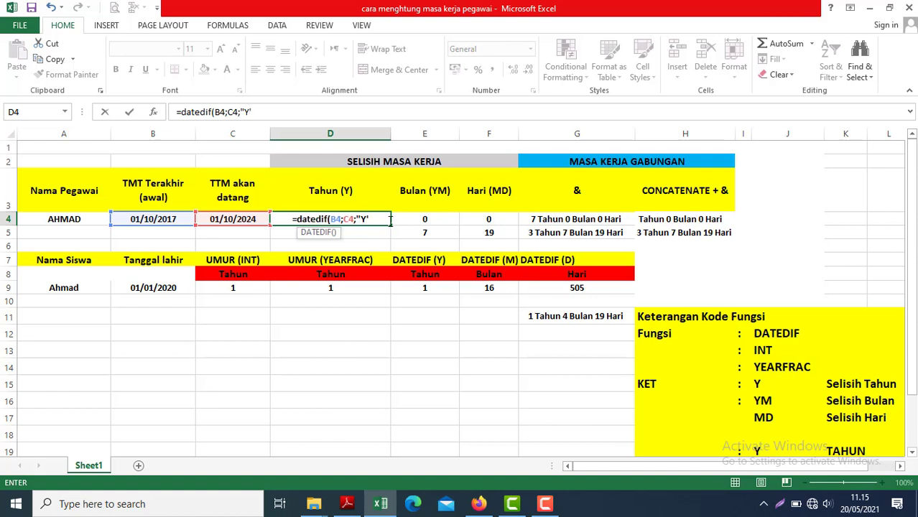
key("BackSpace")
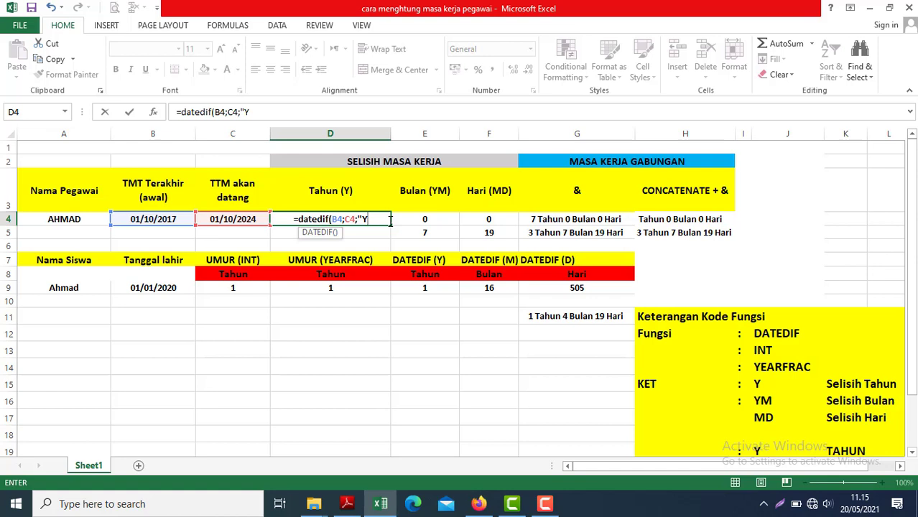
type("\"")
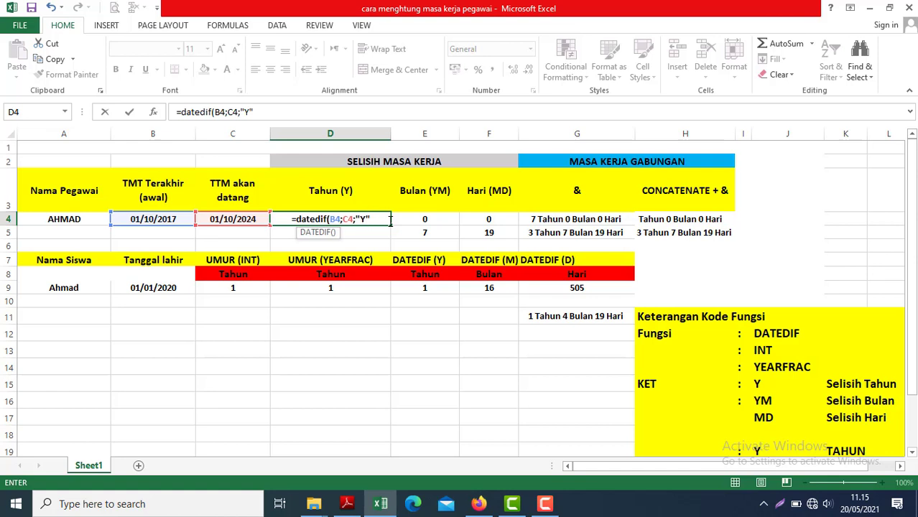
key("Return")
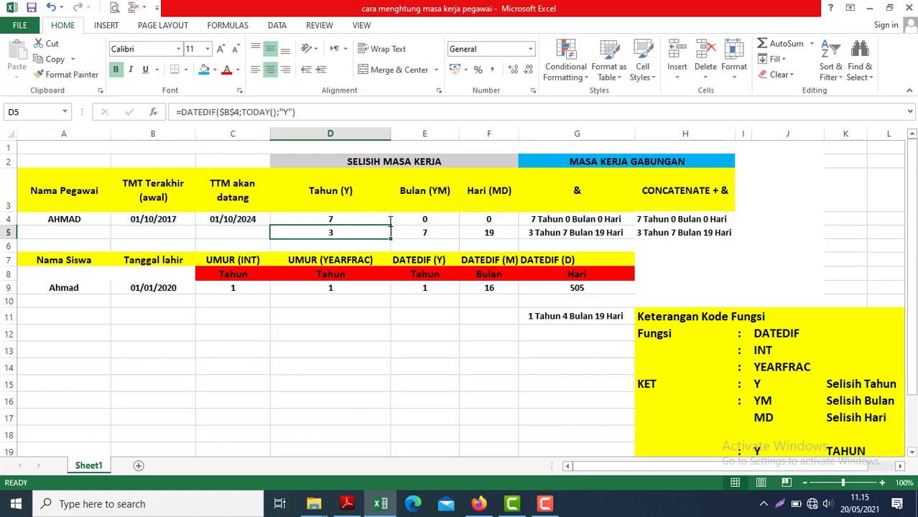
Review the finished DATEDIF formula in D4, including its cell references and the "Y" unit.
left_click(338, 217)
double_click(338, 217)
key("Escape")
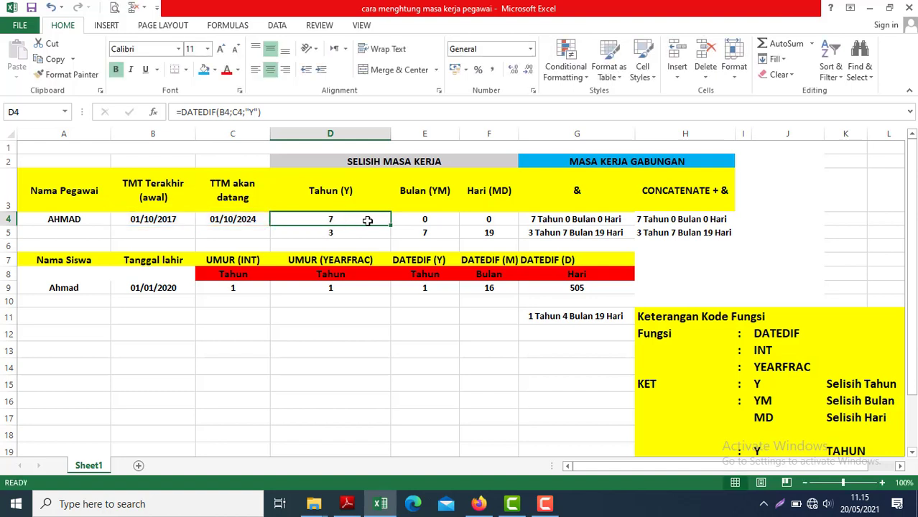
left_click(341, 193)
left_click(341, 221)
left_click(251, 113)
left_click(251, 114)
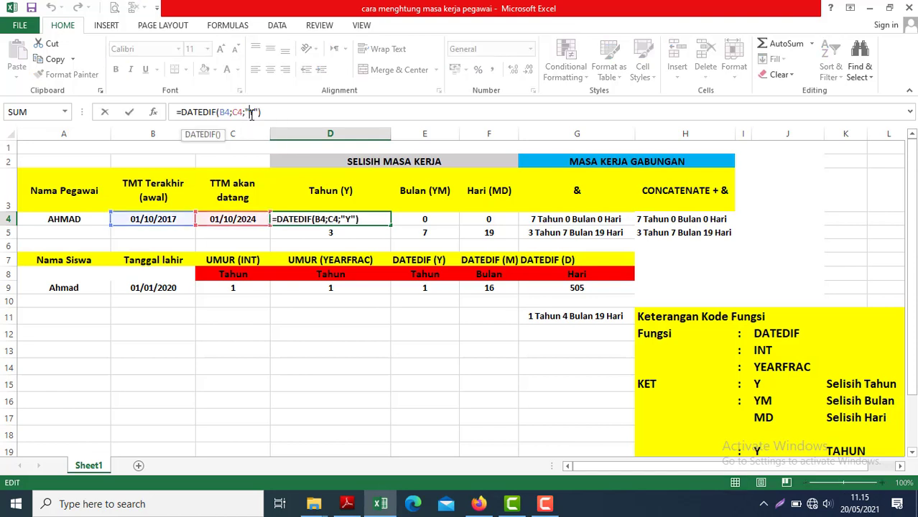
double_click(252, 113)
key("ctrl+Return")
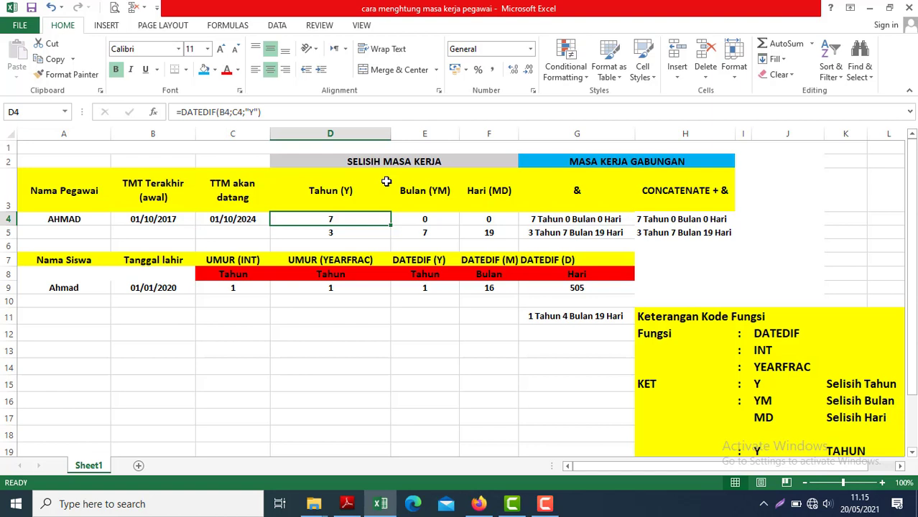
double_click(332, 219)
key("Escape")
Make the start date reference in the D4 DATEDIF formula absolute as $B$4.
left_click_drag(178, 218, 336, 221)
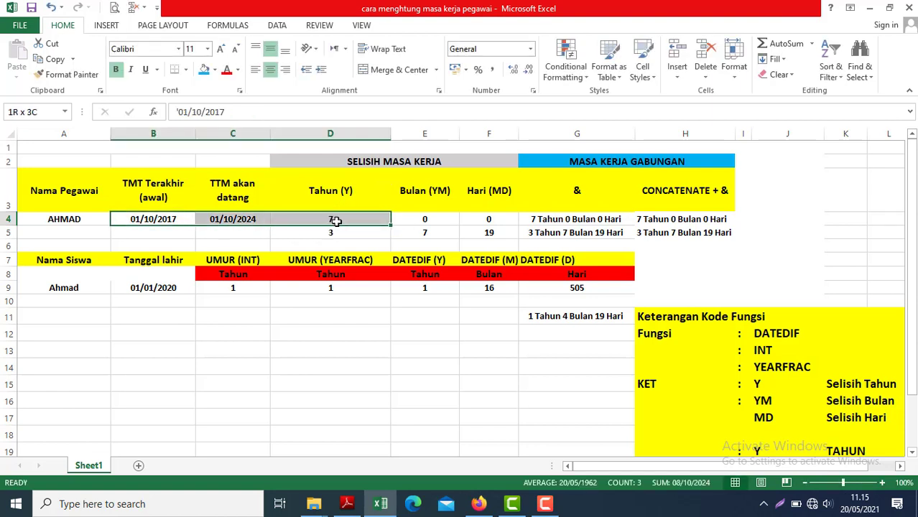
left_click(336, 222)
double_click(336, 222)
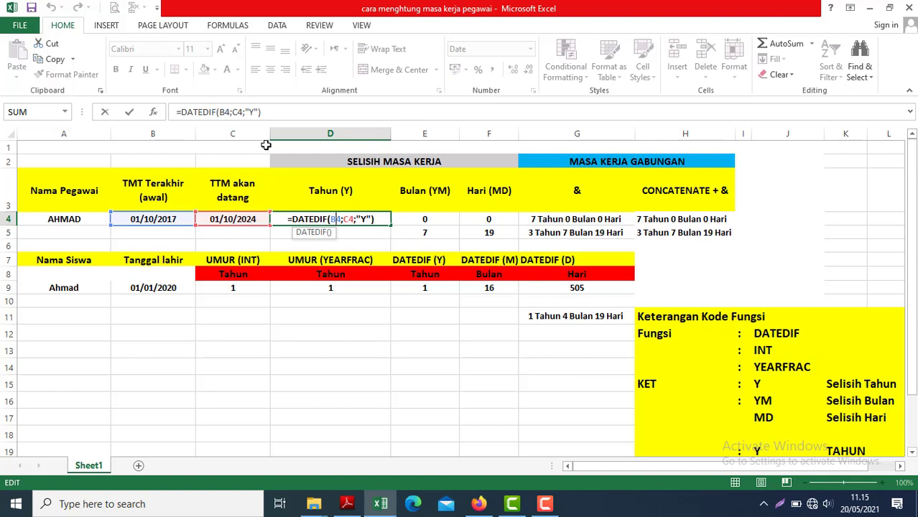
left_click(231, 113)
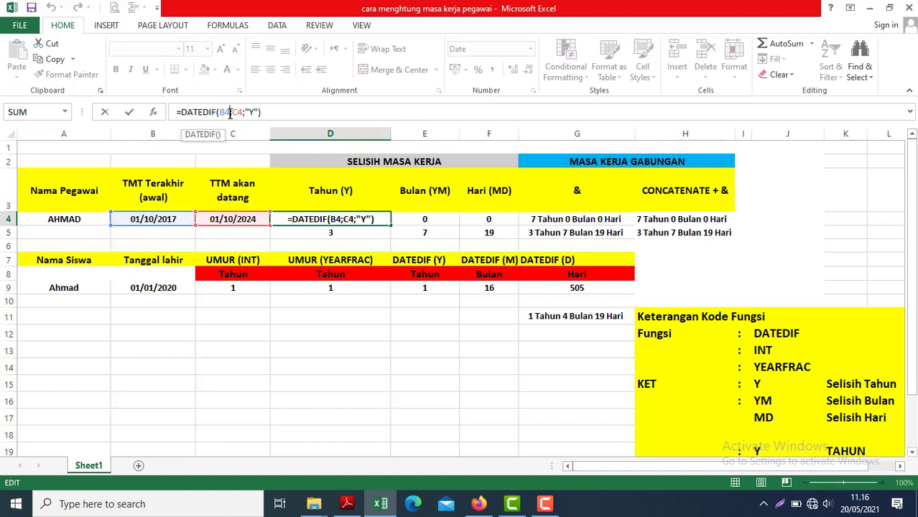
key("F4")
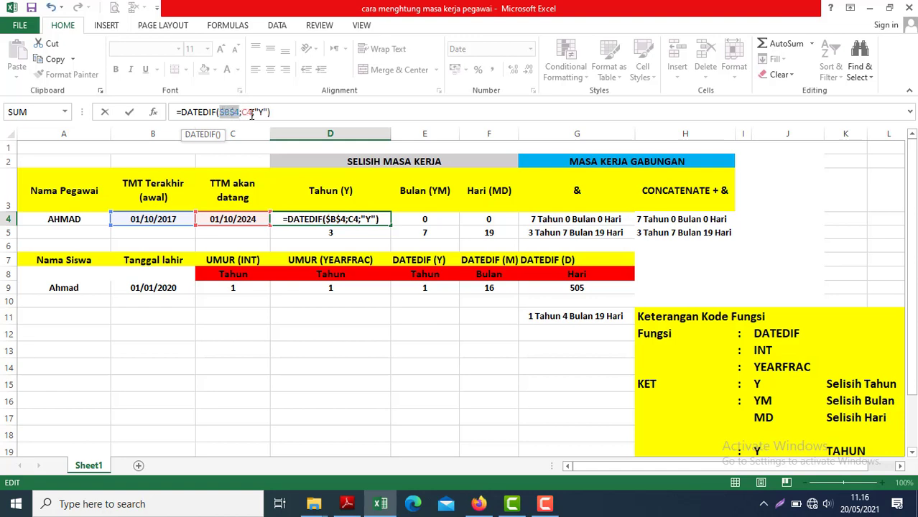
key("F4")
key("F4")
key("F4")
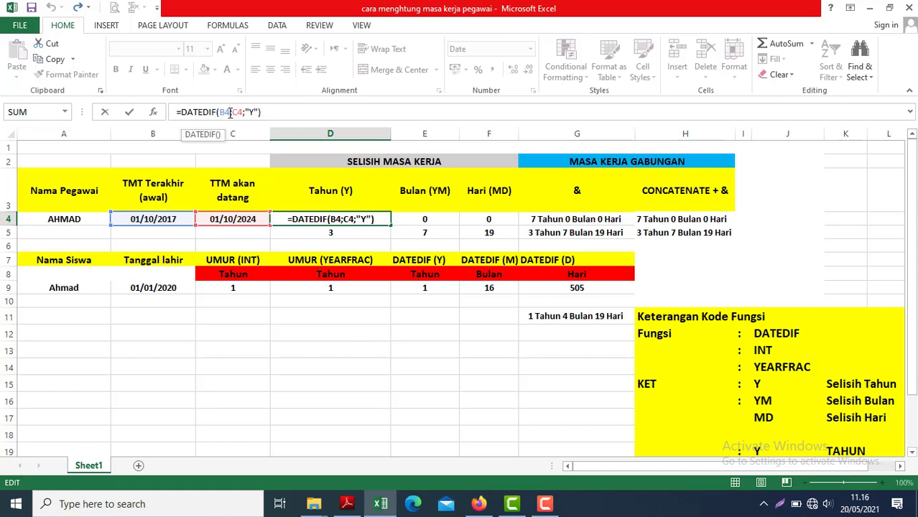
key("F4")
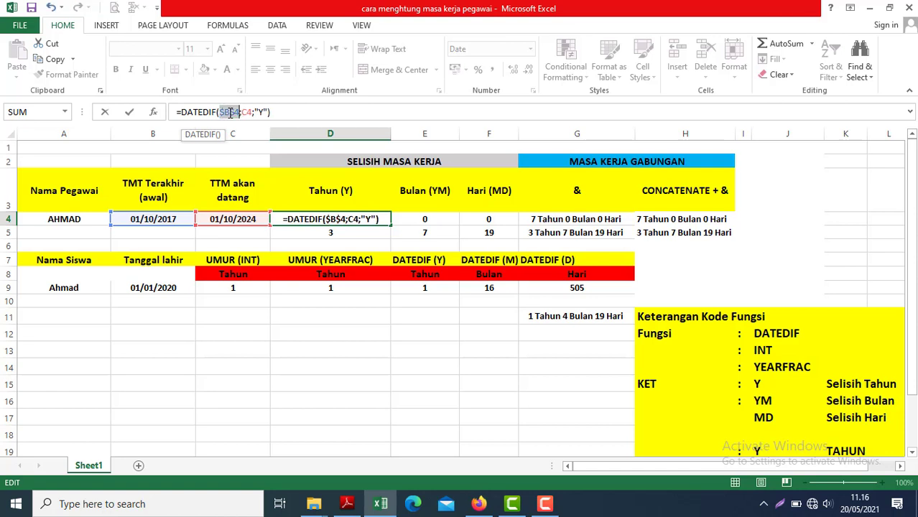
Make the end date reference in the D4 formula absolute as $C$4 and enter the formula.
left_click(252, 113)
key("F4")
key("Return")
key("Up")
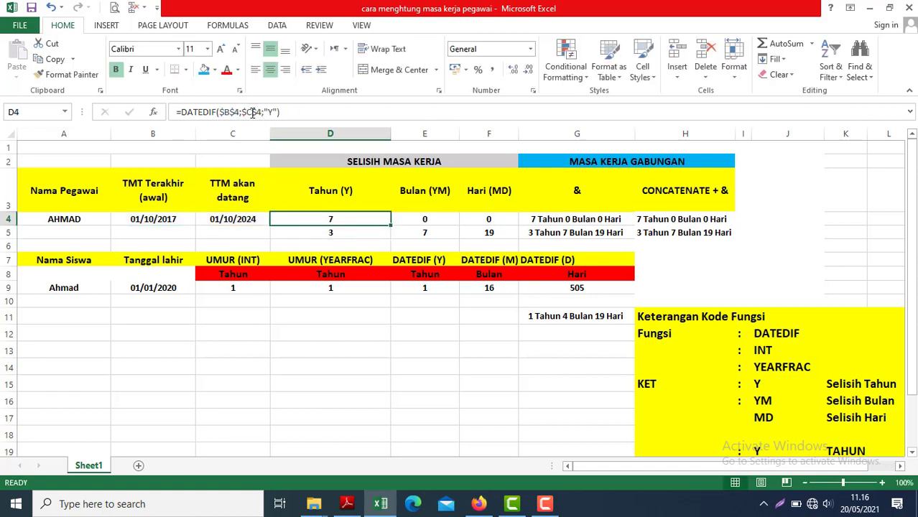
Copy the D4 formula into E4, change its unit to "YM" and check which cells it references.
key("Right")
key("Left")
key("ctrl+c")
key("Right")
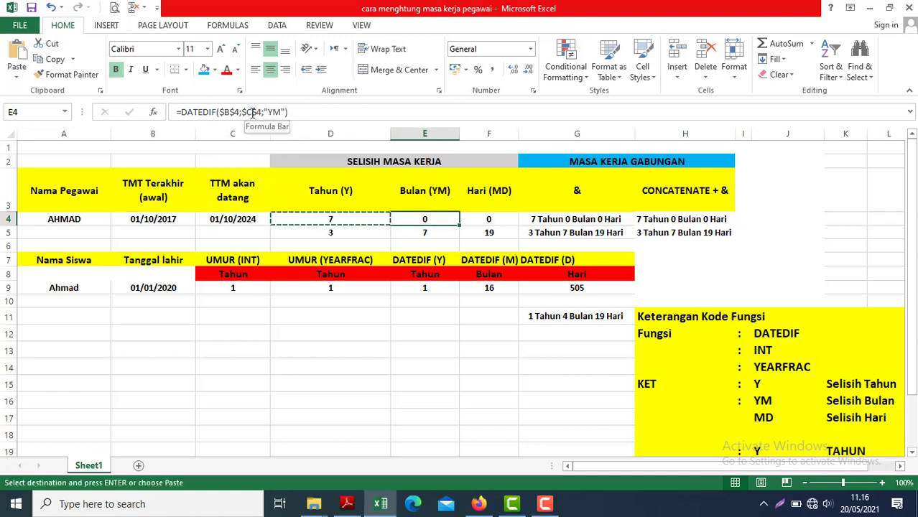
left_click(271, 112)
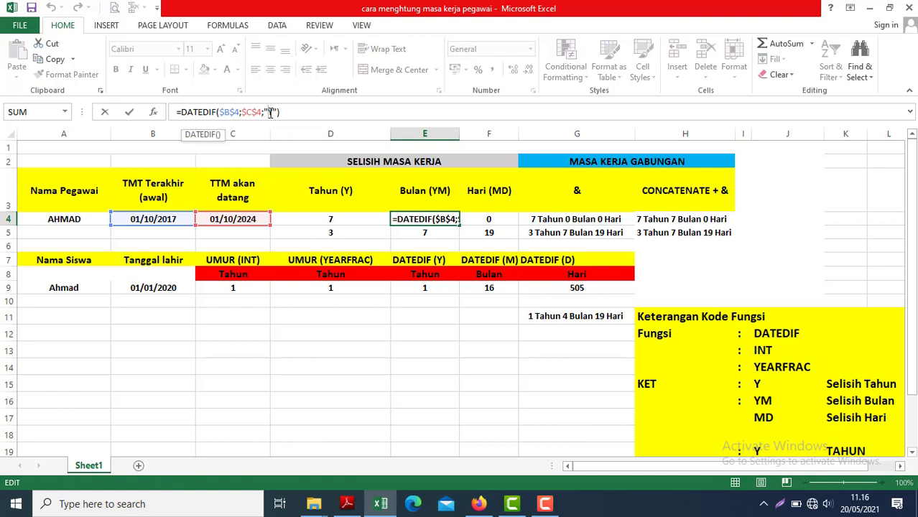
type("M")
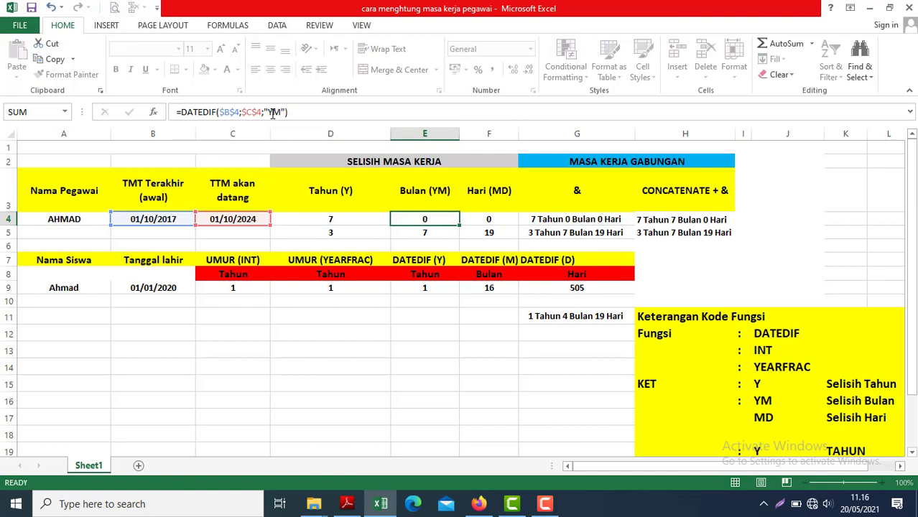
key("Return")
double_click(431, 219)
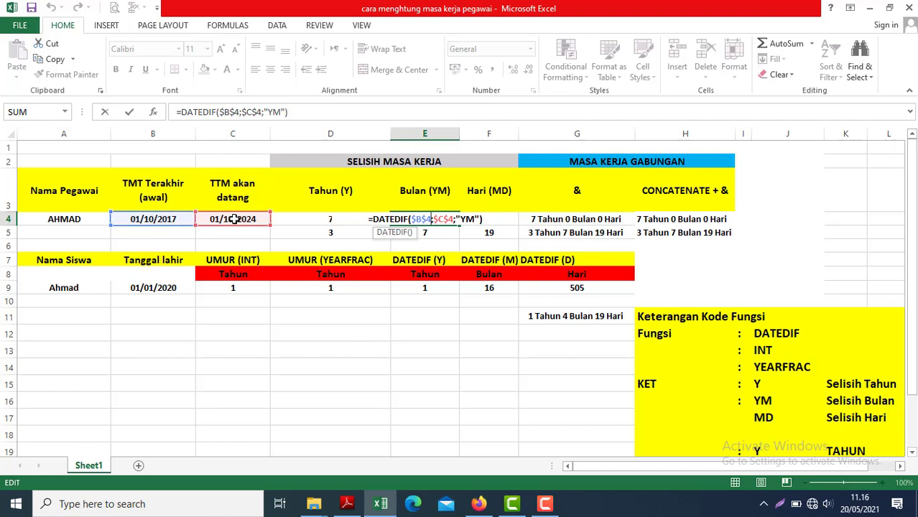
key("Escape")
Change the start date reference in the D4 formula to the relative form B4.
key("Left")
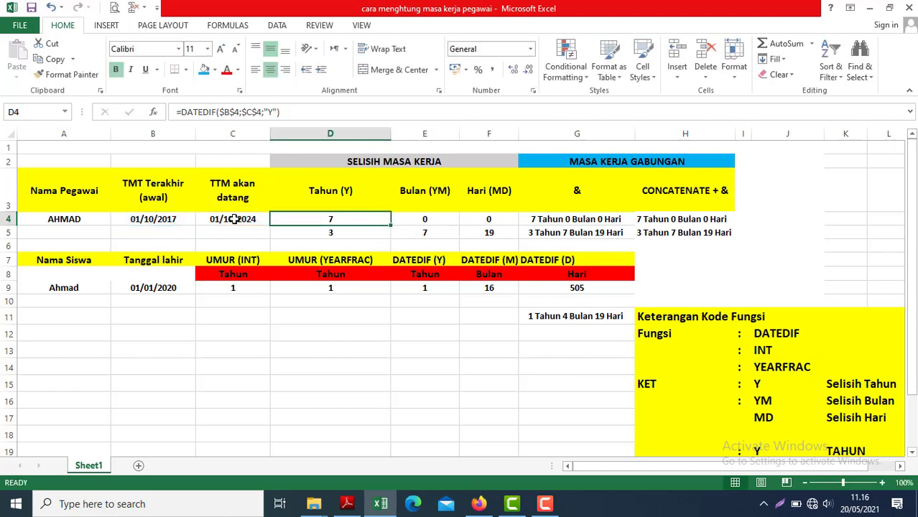
left_click(239, 112)
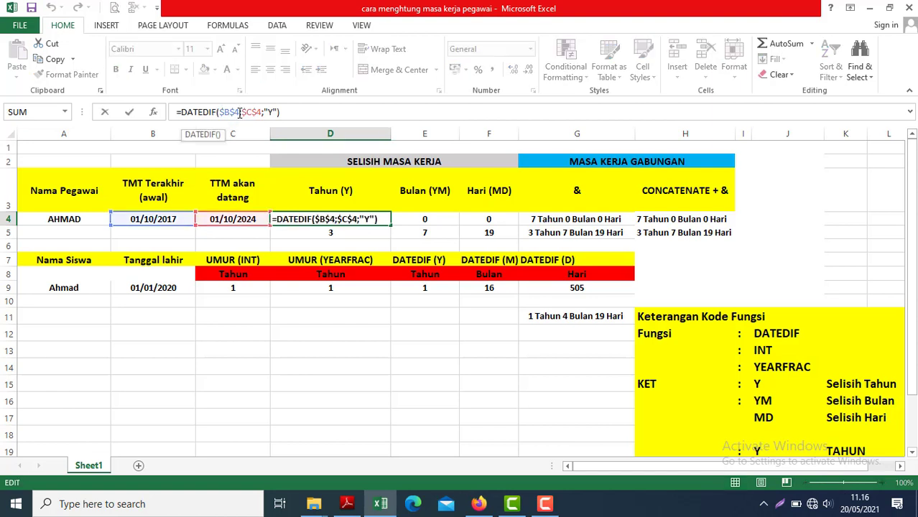
key("F4")
key("F4")
key("F4")
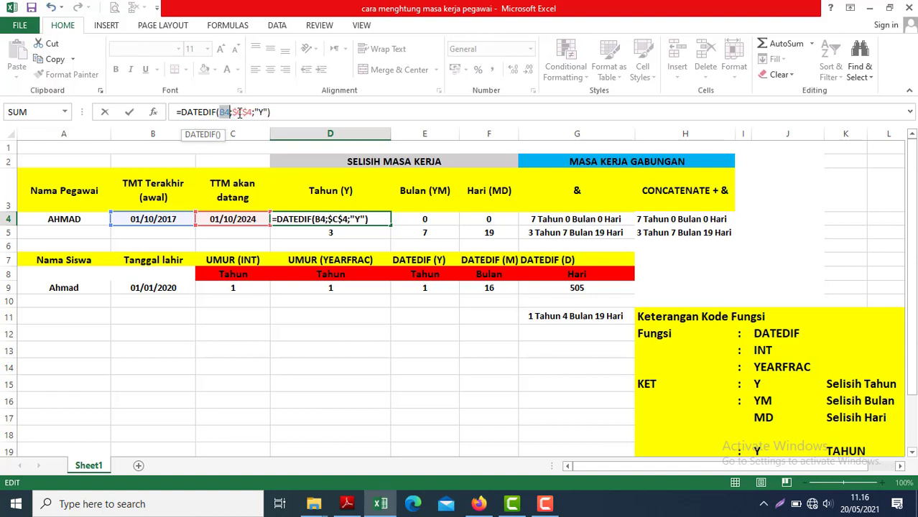
key("ctrl+Return")
Copy the D4 formula with the relative start date into E4 and inspect the cells it references.
key("ctrl+c")
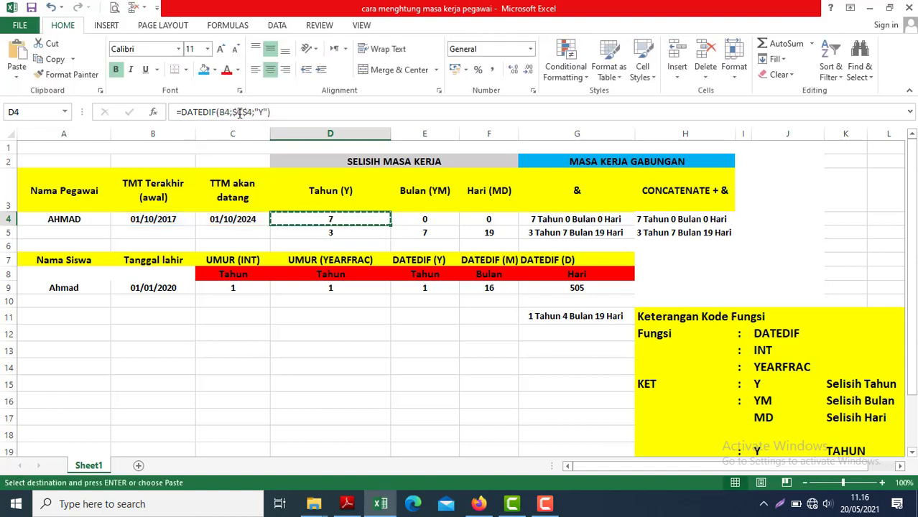
key("Right")
key("ctrl+v")
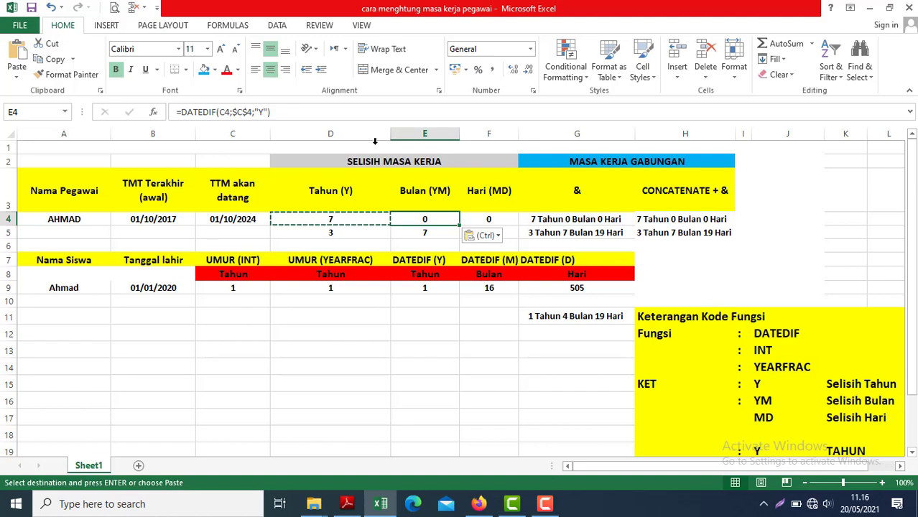
double_click(427, 217)
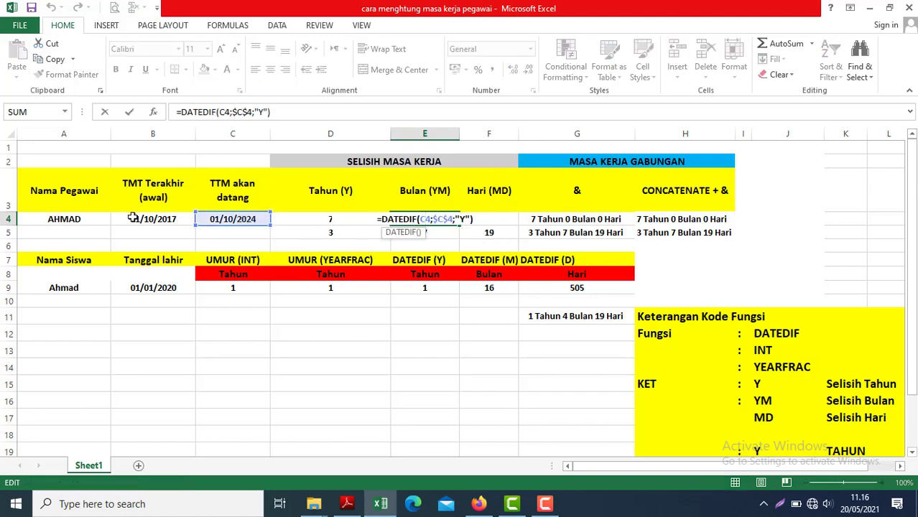
key("Escape")
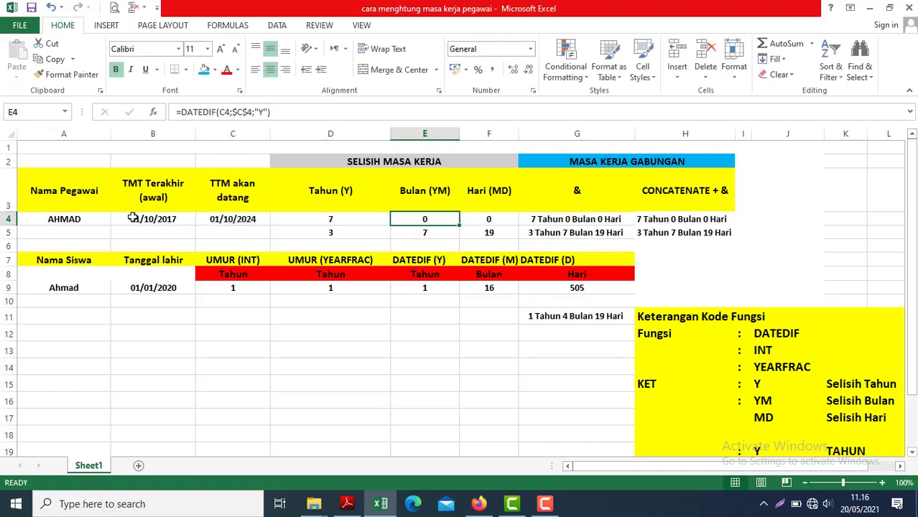
Undo the paste in E4 and paste the D4 formula there again.
key("Left")
key("ctrl+c")
key("Right")
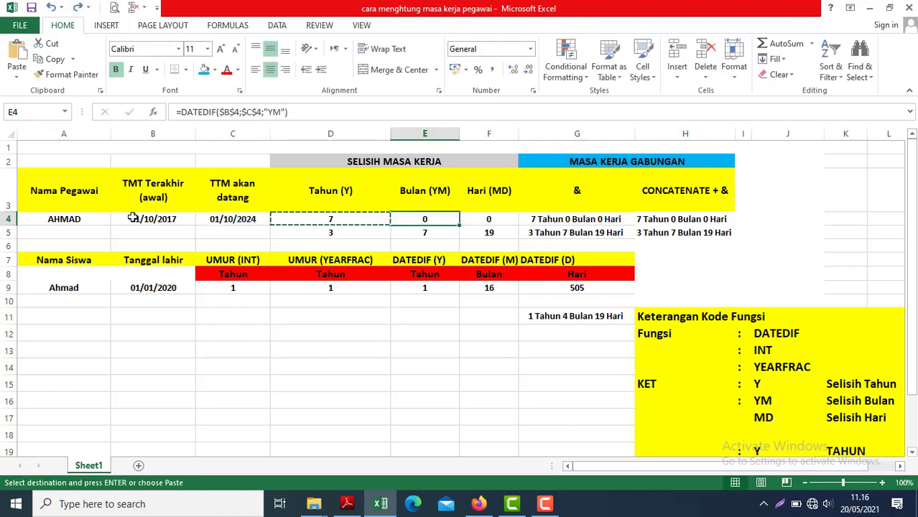
key("Left")
key("Right")
key("Left")
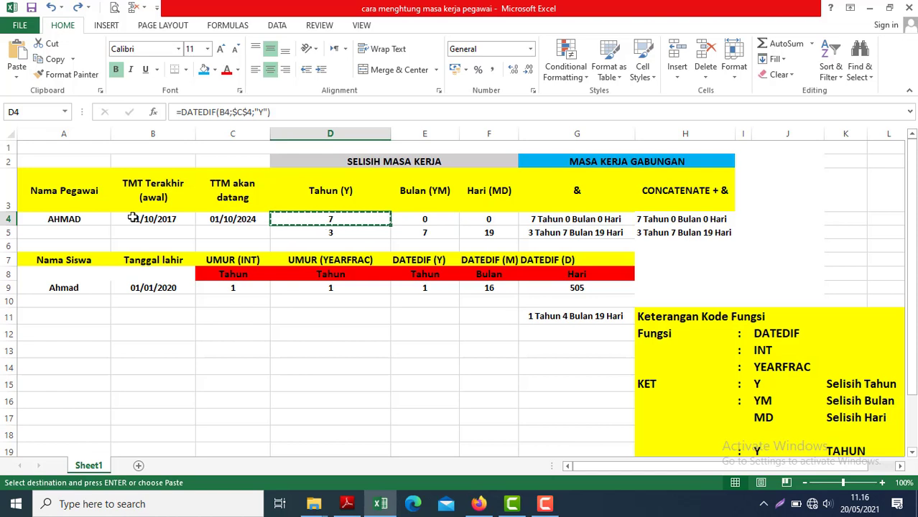
key("Right")
key("ctrl+v")
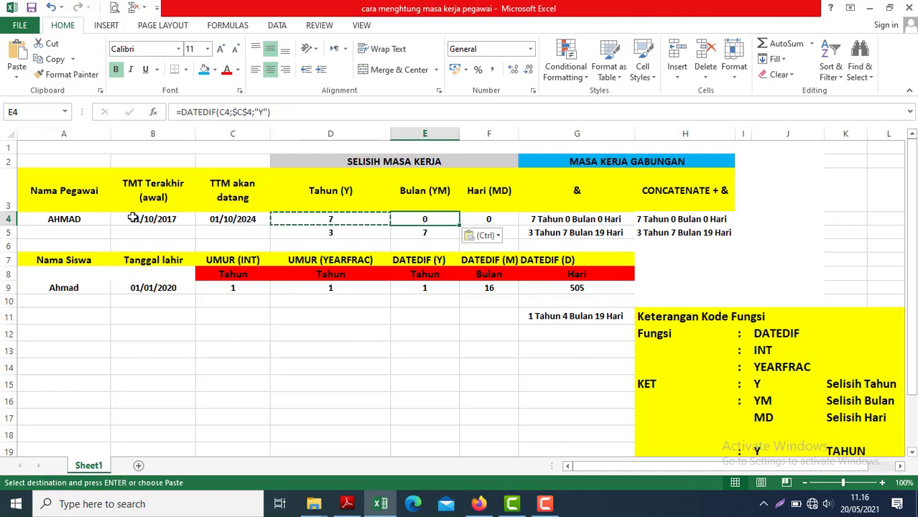
Set the unit of the pasted E4 formula to "YM" and check its relative start date reference.
left_click(265, 112)
type("M")
key("Return")
key("Up")
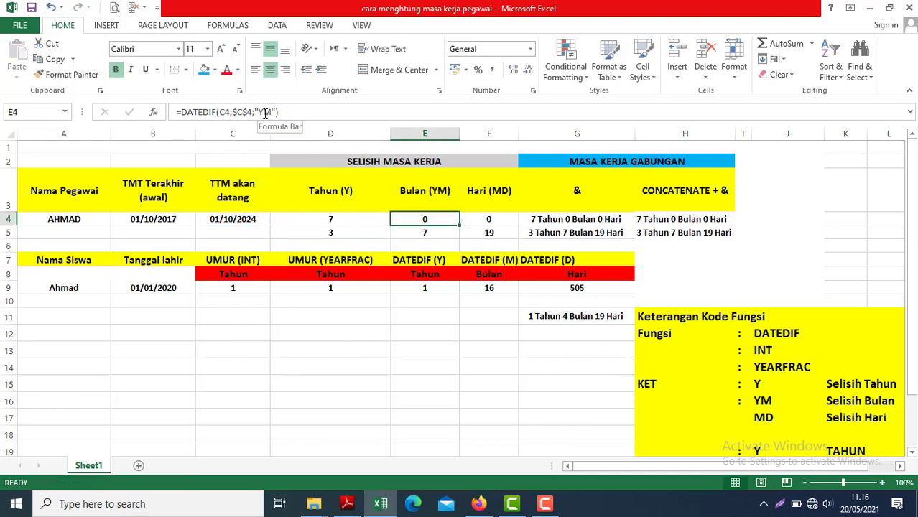
double_click(415, 218)
key("Escape")
key("Left")
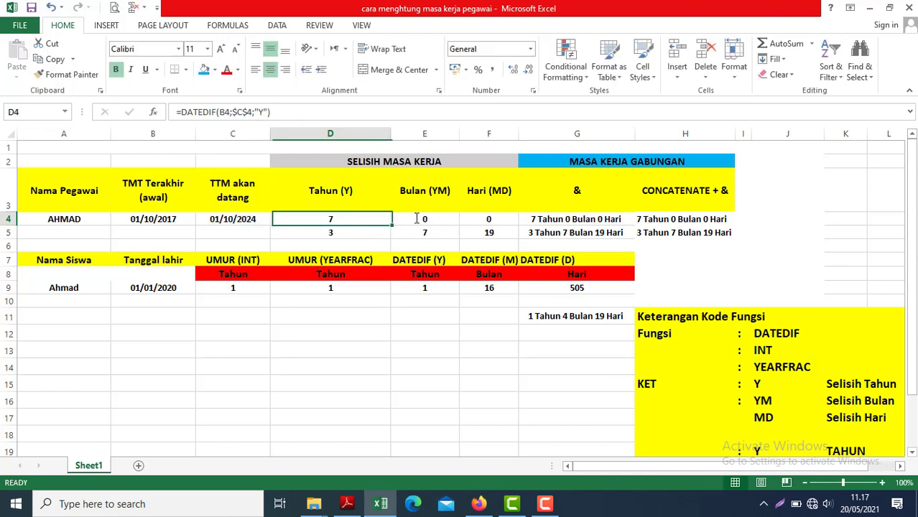
Undo the relative-reference test edits in D4 and E4, and paste the D4 formula with $B$4 and $C$4 into E4.
left_click(416, 219)
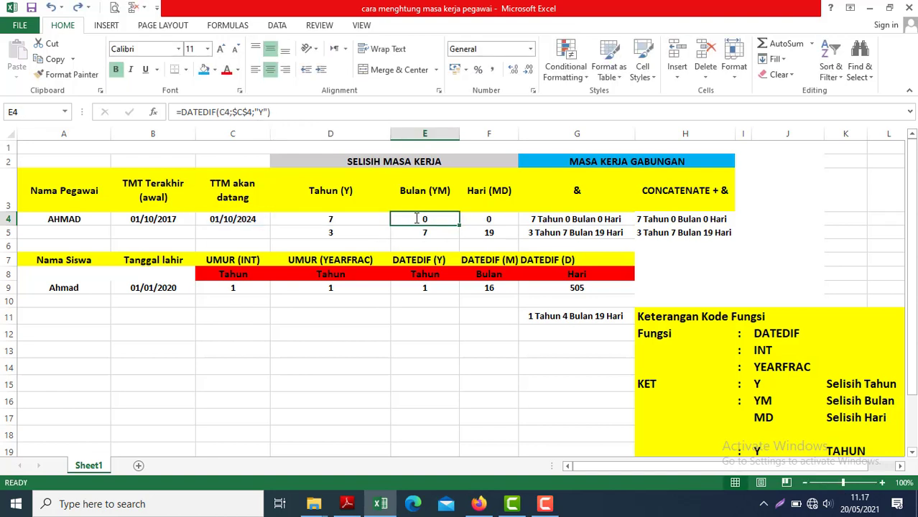
key("Left")
key("ctrl+c")
key("Right")
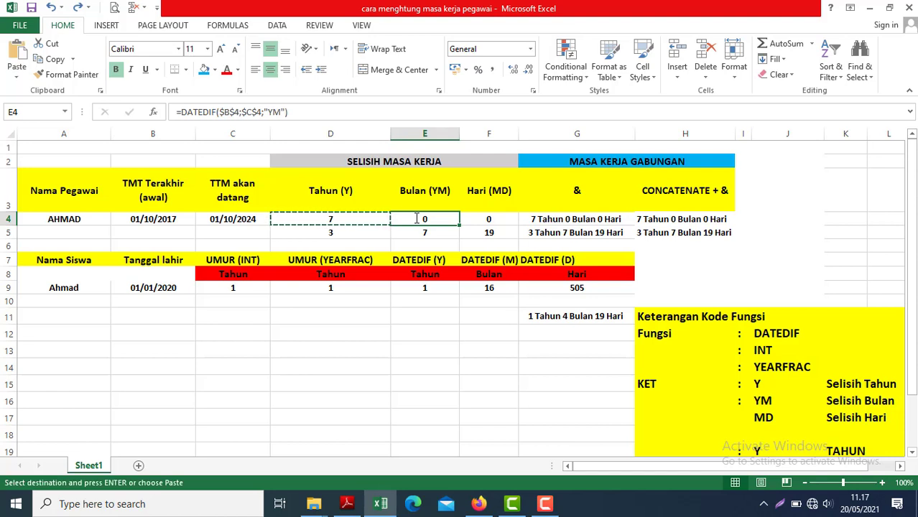
key("Left")
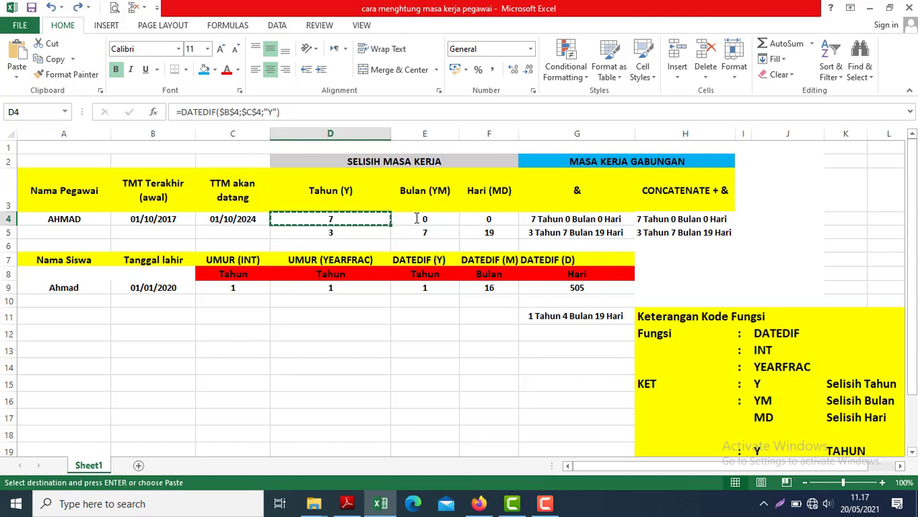
left_click(416, 218)
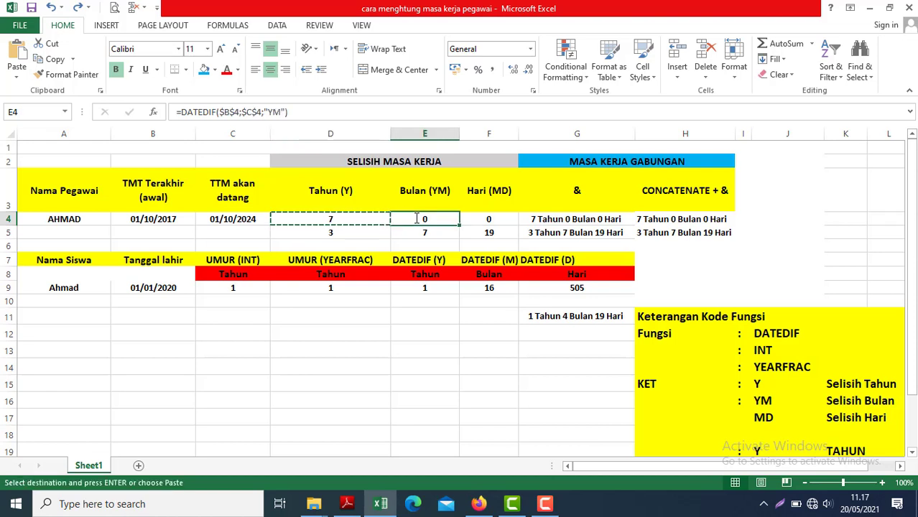
key("ctrl+v")
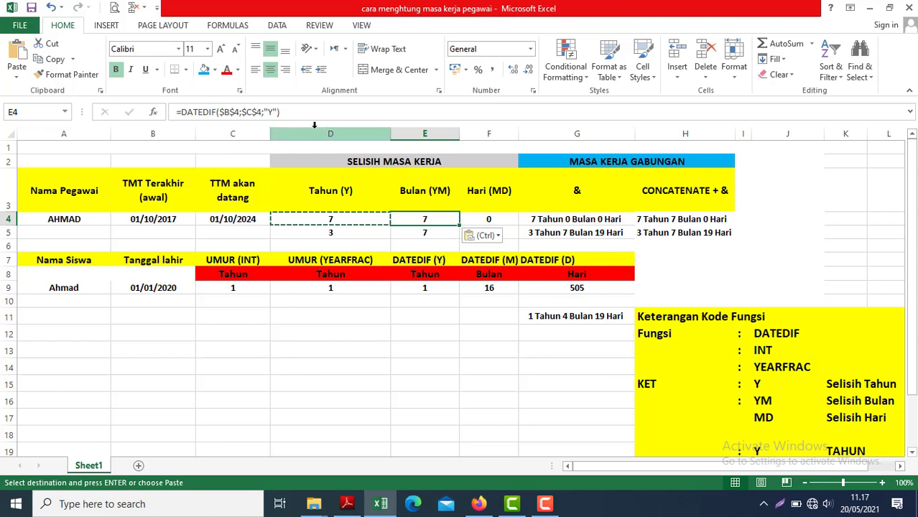
Change the unit in the E4 formula with absolute references to "YM" and enter it.
left_click(273, 112)
type("M")
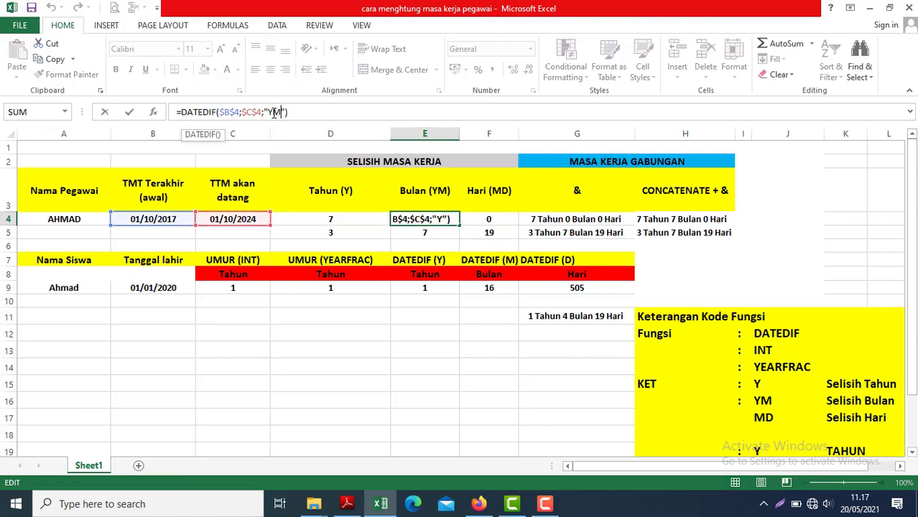
key("Return")
key("Up")
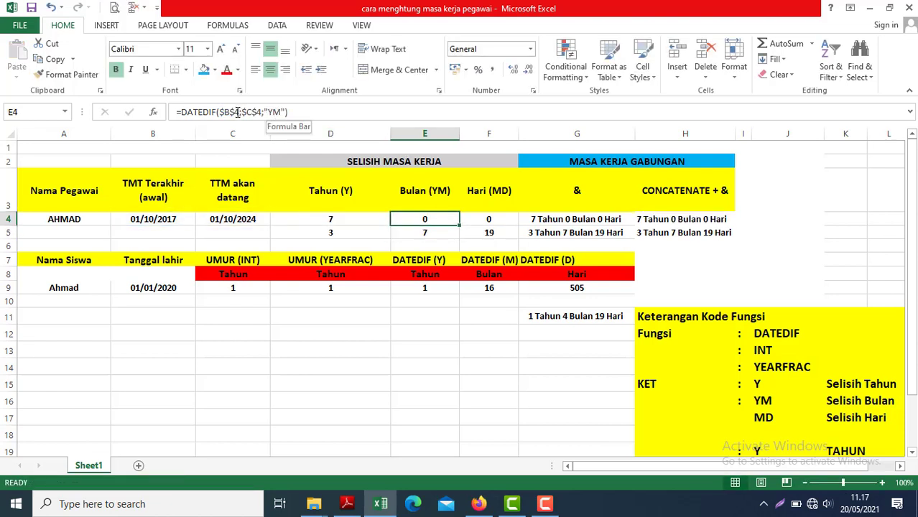
Check that the E4 formula references the start date and end date cells.
double_click(423, 219)
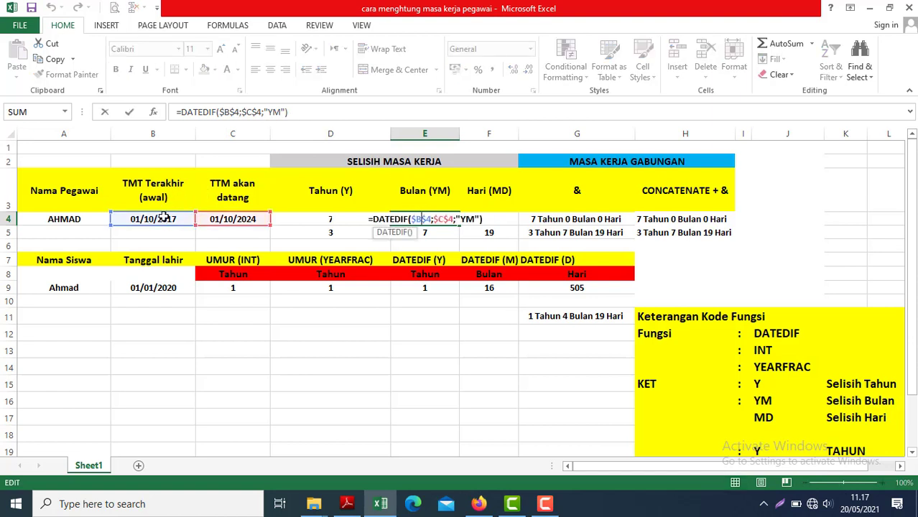
key("Escape")
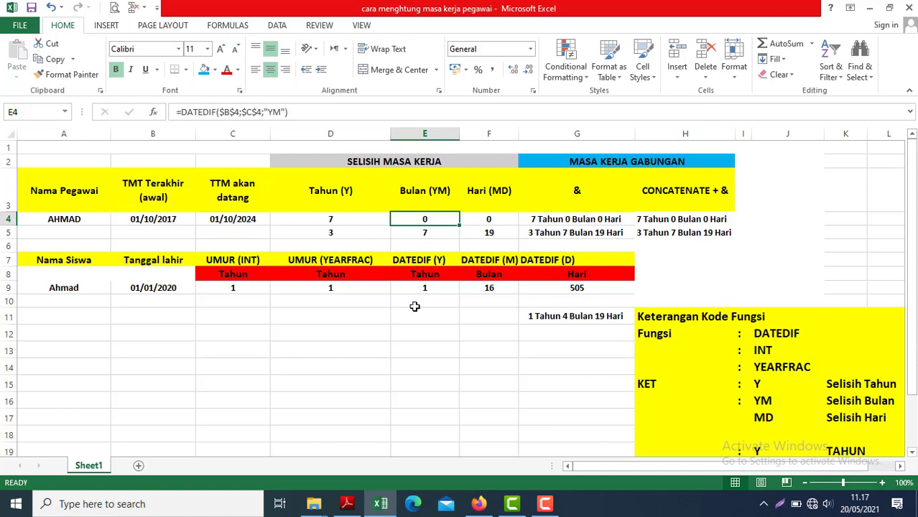
double_click(420, 219)
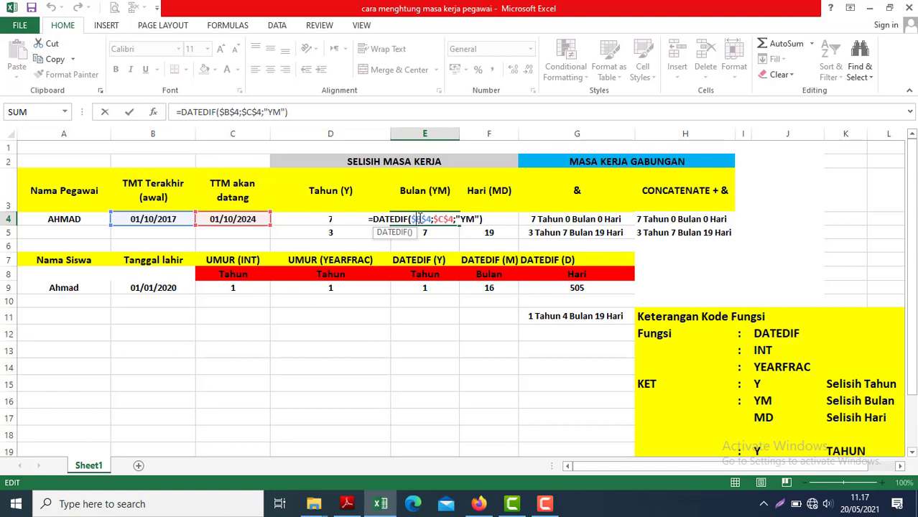
key("Escape")
left_click(236, 219)
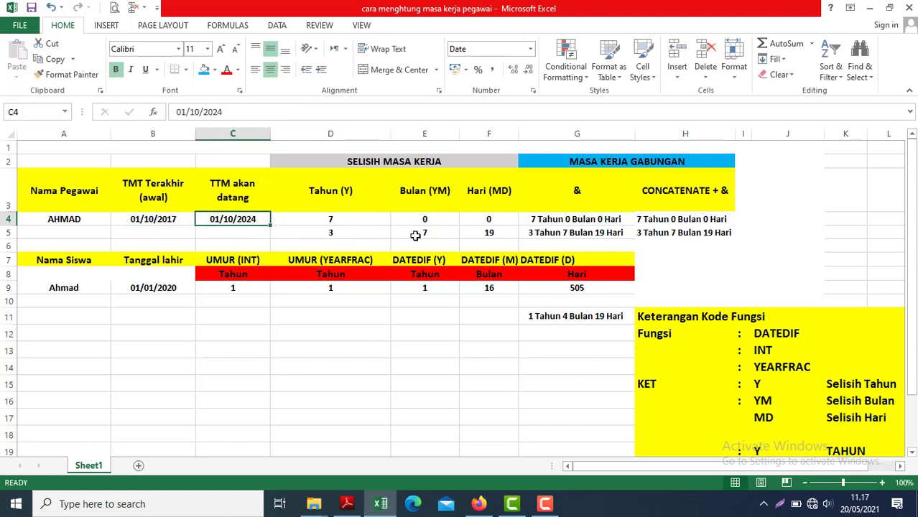
Copy the months formula from E4 into F4 and change its DATEDIF unit to "MD".
left_click(408, 220)
key("ctrl+c")
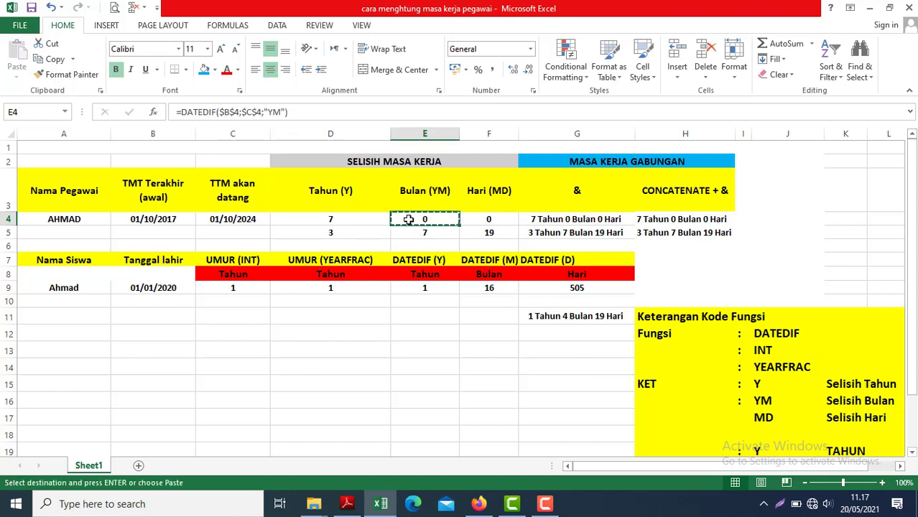
key("Right")
key("ctrl+v")
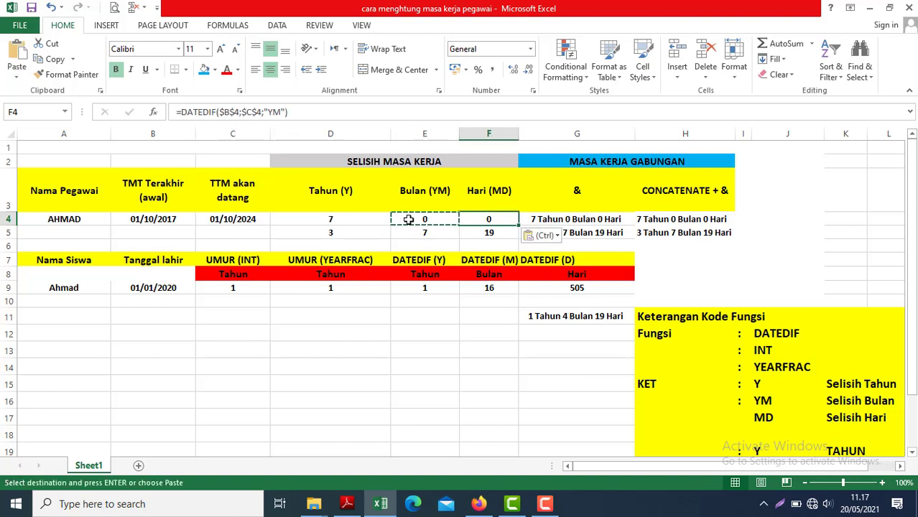
left_click(280, 113)
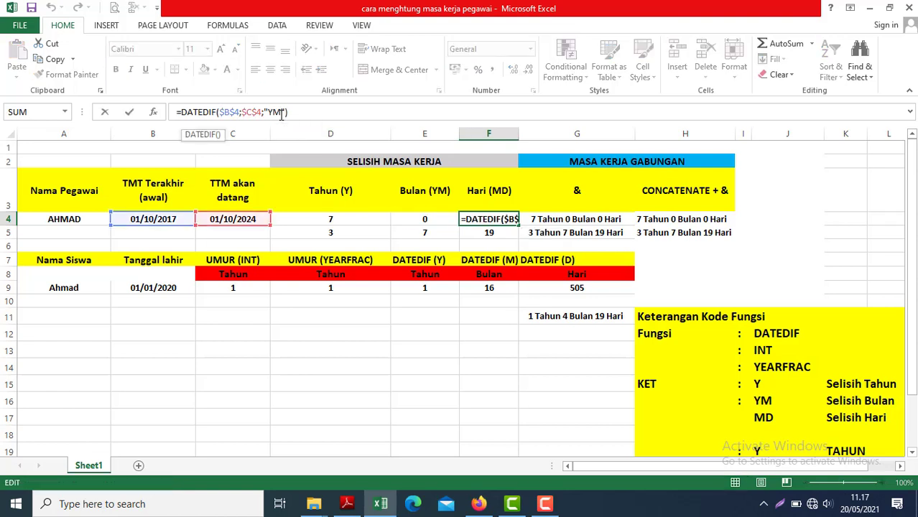
key("BackSpace")
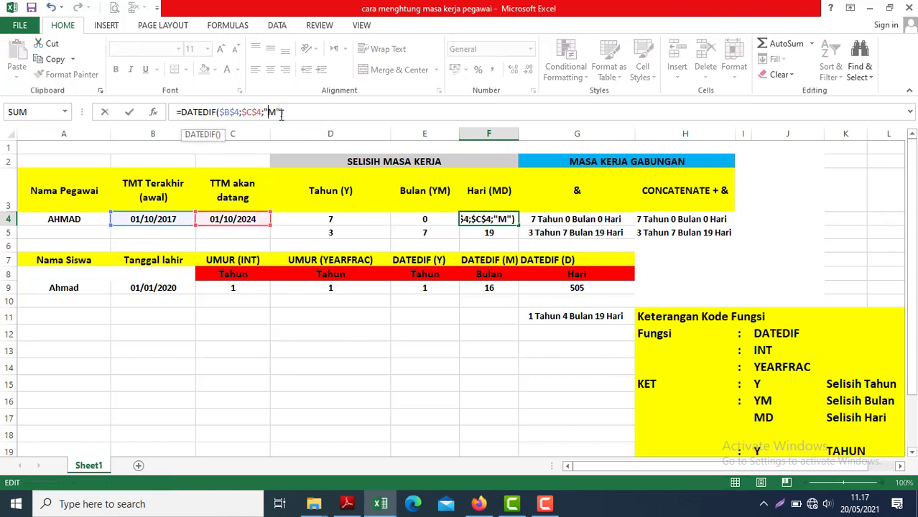
type("D")
key("Return")
key("Up")
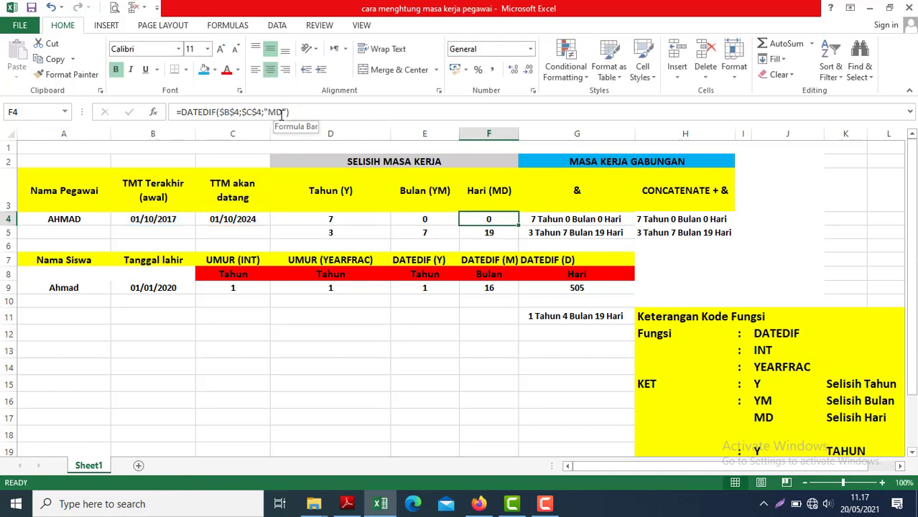
Change the month of the end date in C4 so it reads 01/09/2024.
double_click(228, 219)
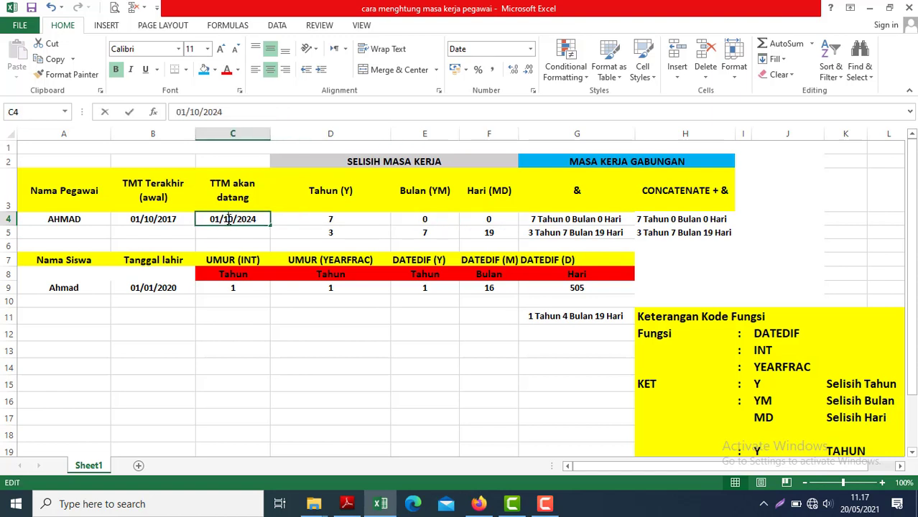
key("BackSpace")
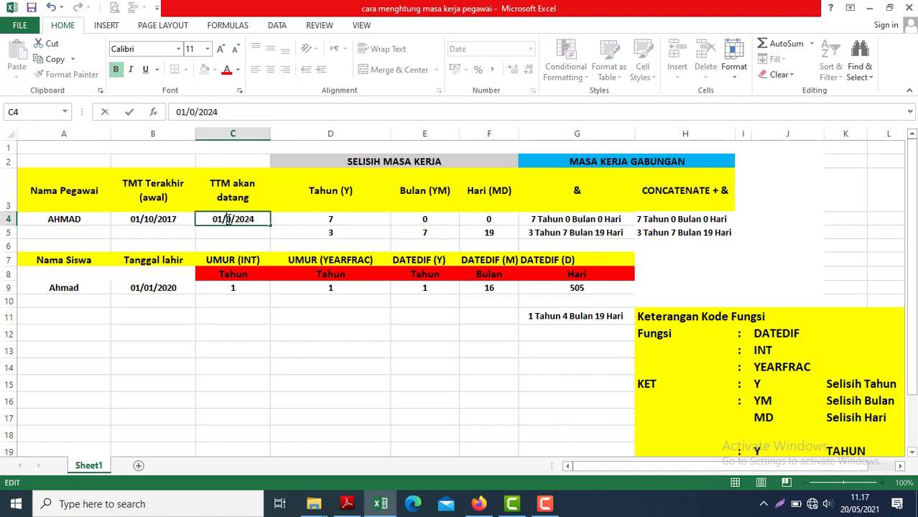
type("9")
key("Return")
left_click(229, 219)
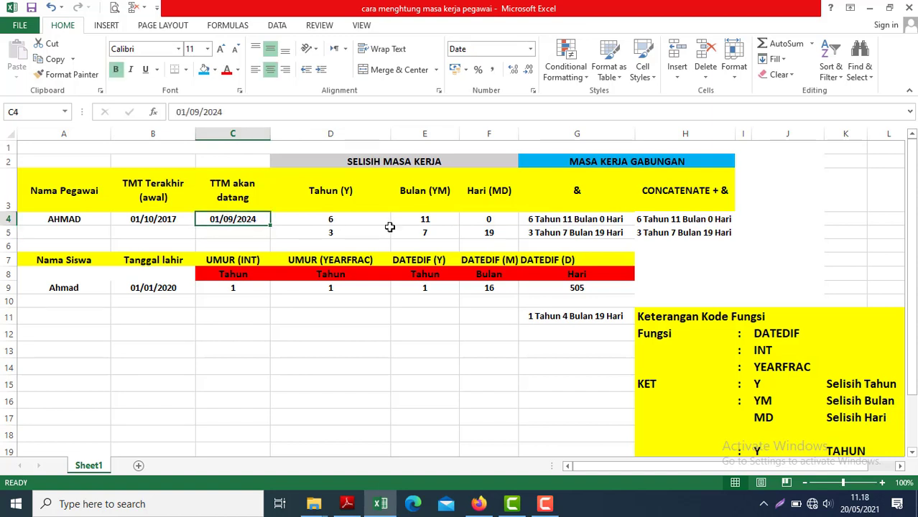
Check the cell references and units in the days formula in F4 and the months formula in E4.
double_click(498, 219)
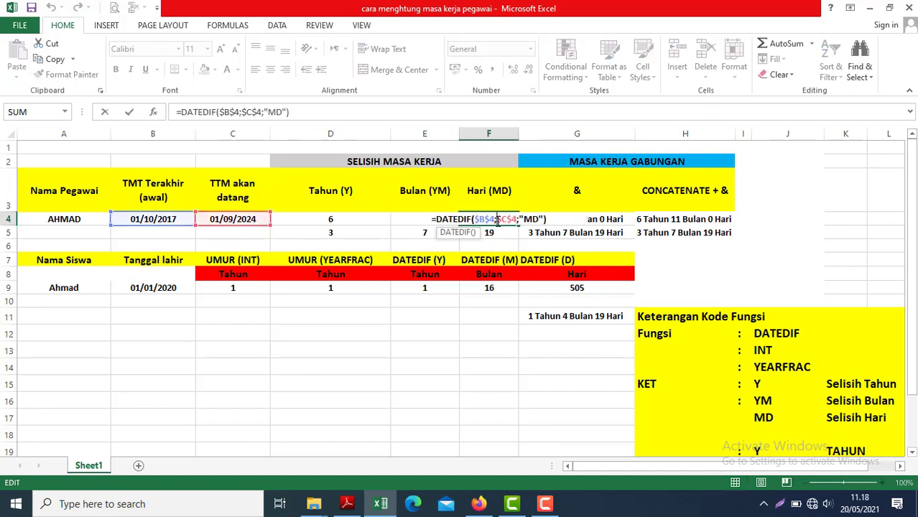
key("Escape")
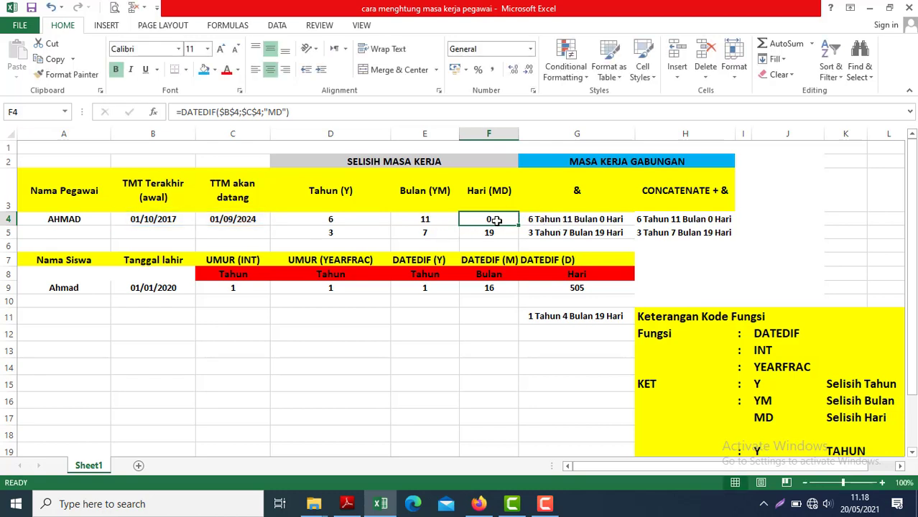
double_click(498, 219)
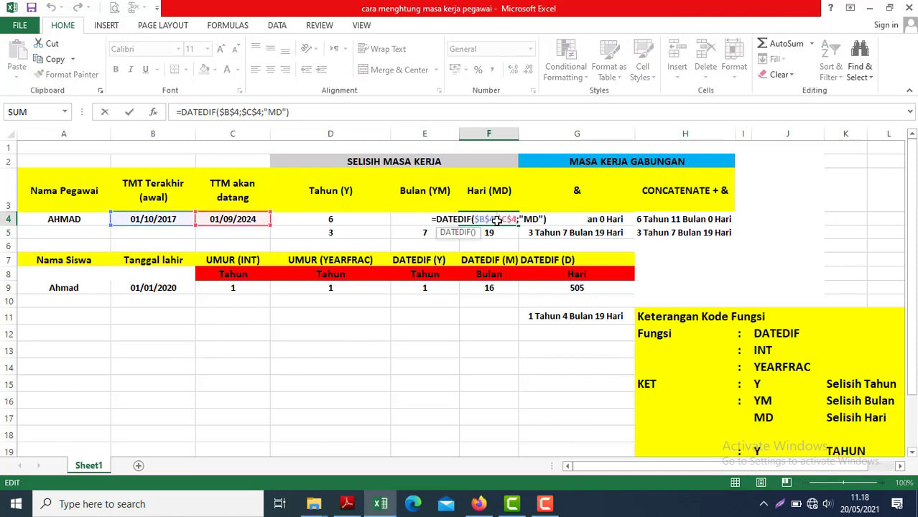
key("Escape")
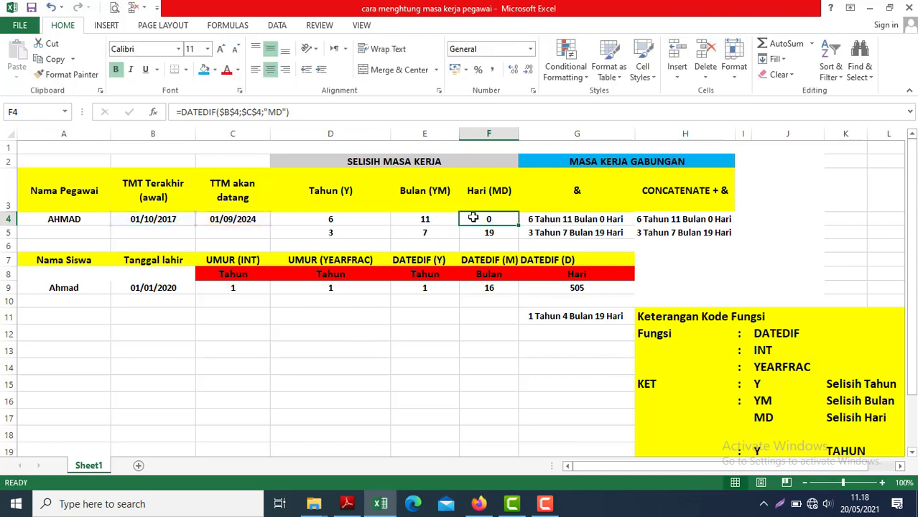
double_click(427, 219)
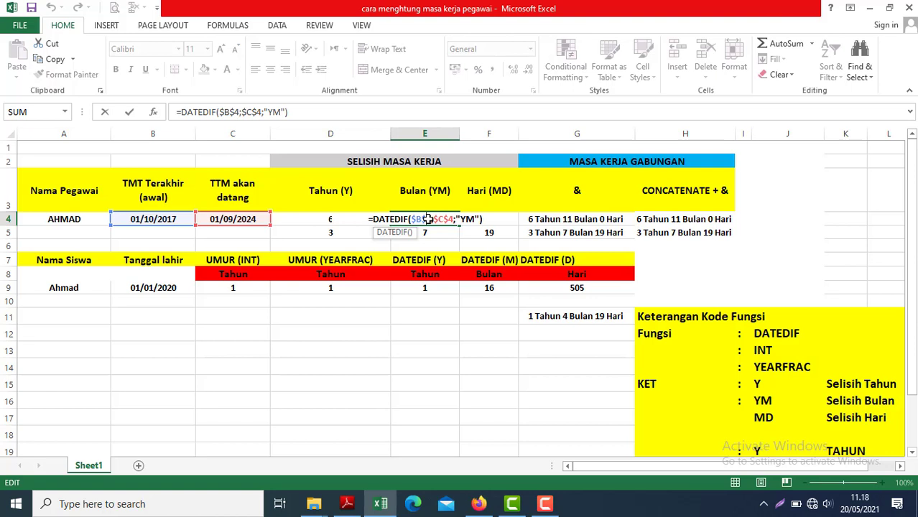
key("Escape")
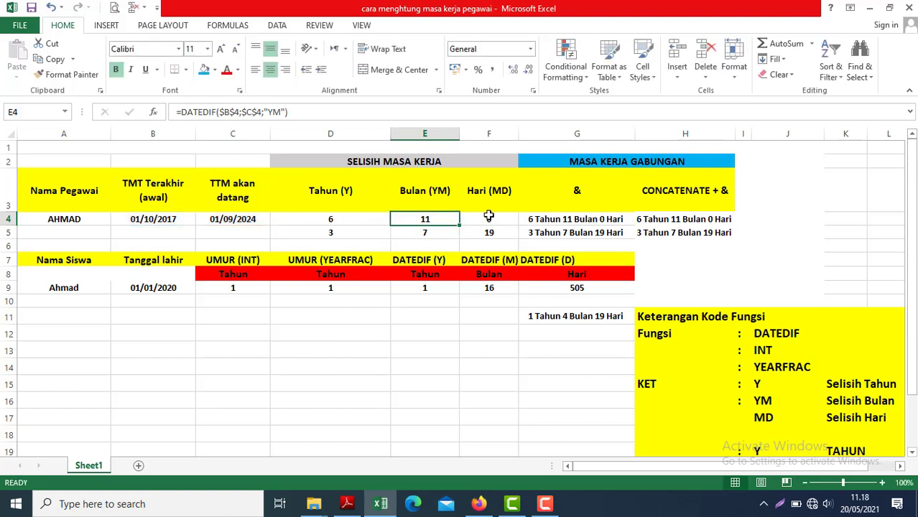
Change the day of the end date in C4 so it reads 27/09/2024.
double_click(220, 220)
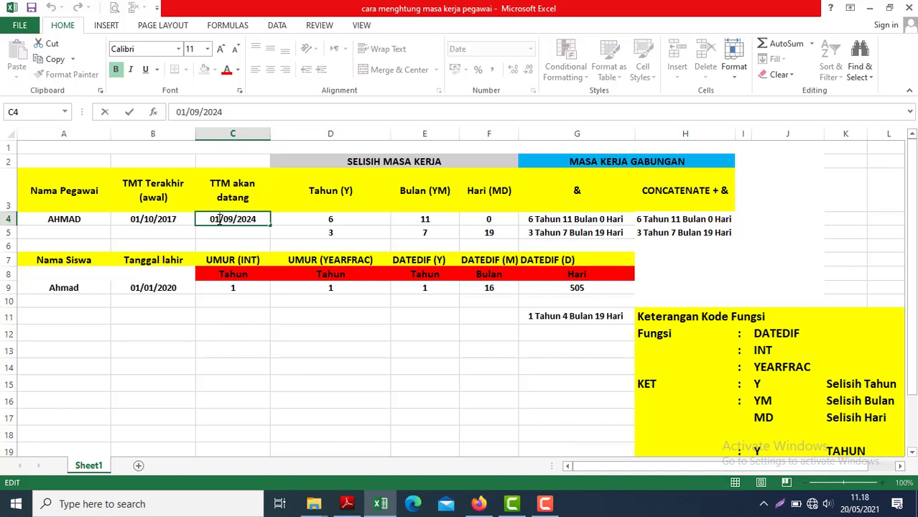
key("BackSpace")
key("BackSpace")
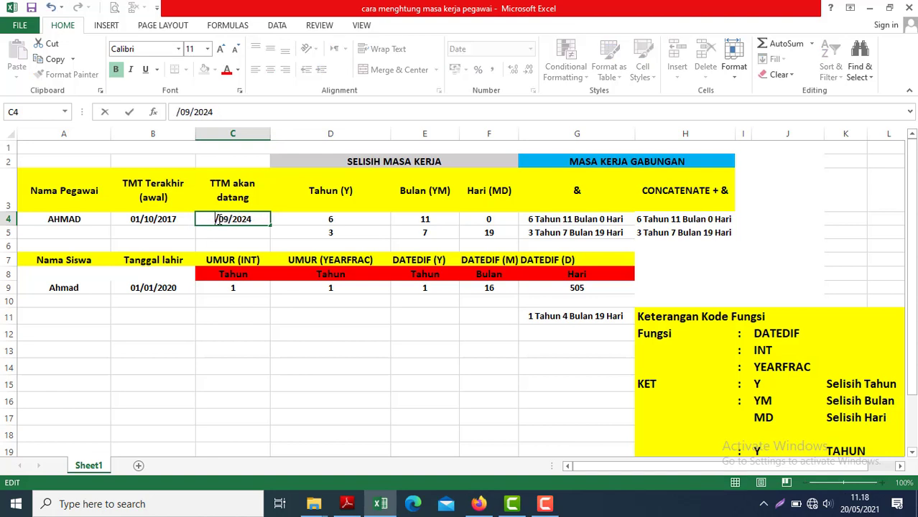
type("27")
key("Return")
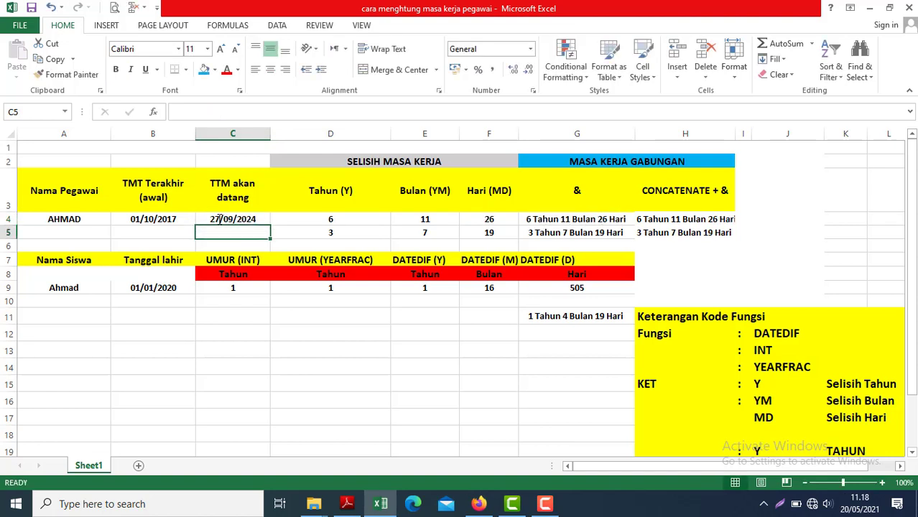
Check the recalculated years, months and days and their formulas in D4 to F4.
left_click(220, 219)
key("Right")
key("Right")
key("Left")
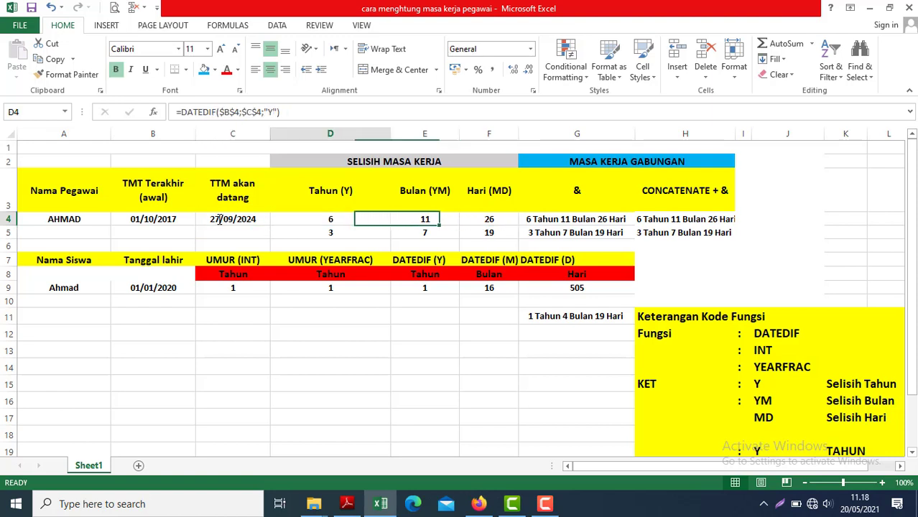
key("Left")
key("Left")
key("Right")
key("Right")
key("Right")
key("Right")
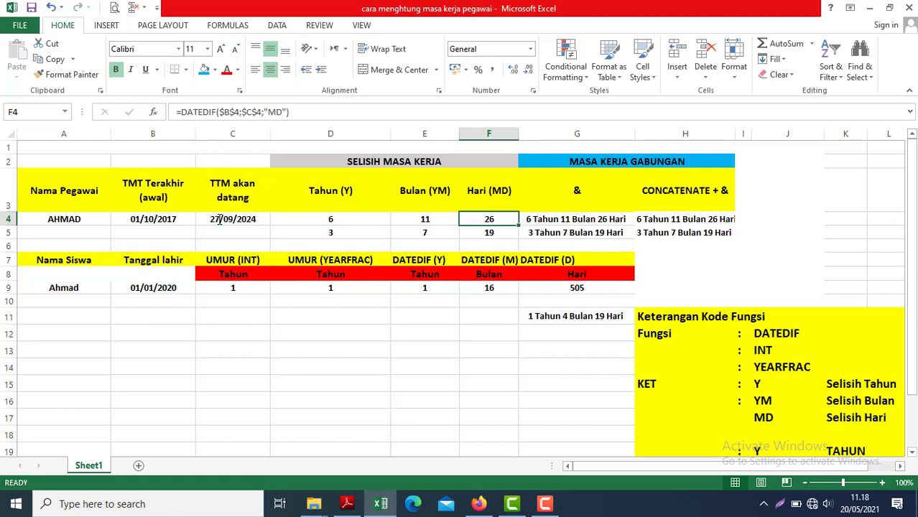
key("Left")
key("Left")
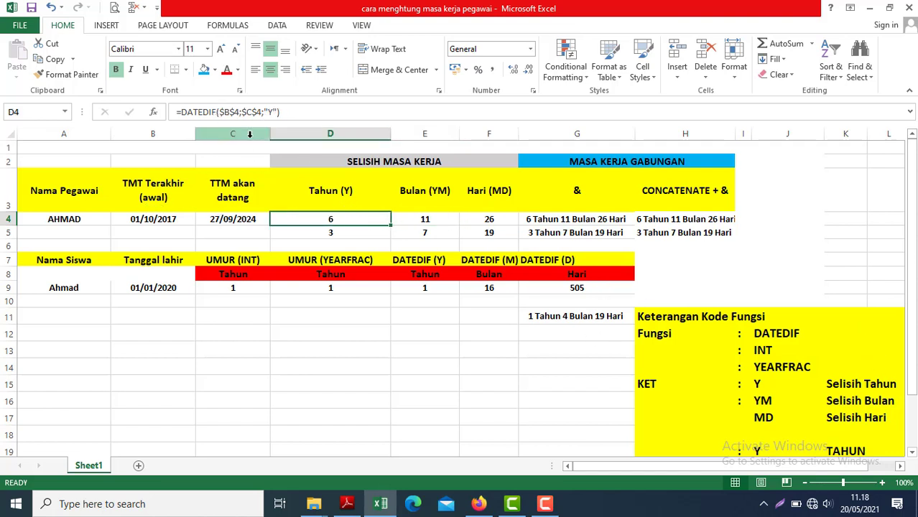
Review the start date, the separate DATEDIF formulas in row 4 and the combined length-of-service formulas in G4 and H4.
left_click(150, 217)
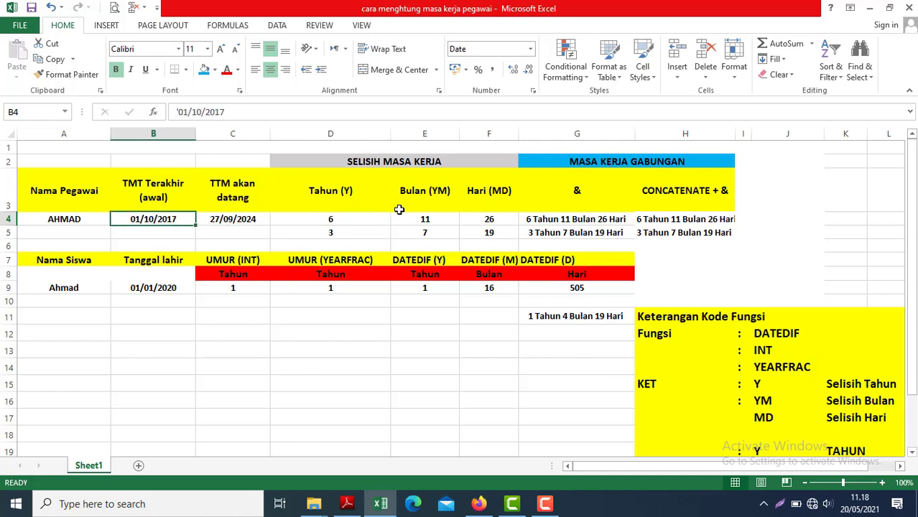
left_click(335, 217)
key("Right")
key("Right")
key("Right")
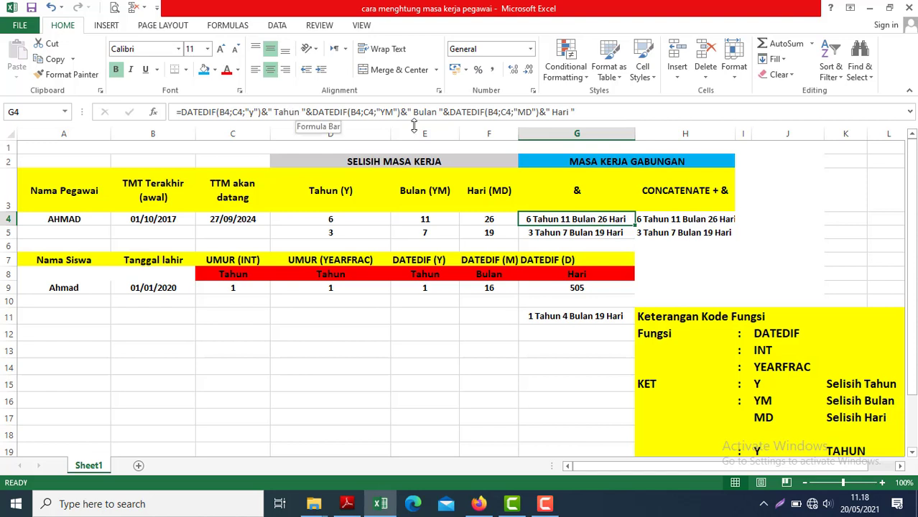
key("Right")
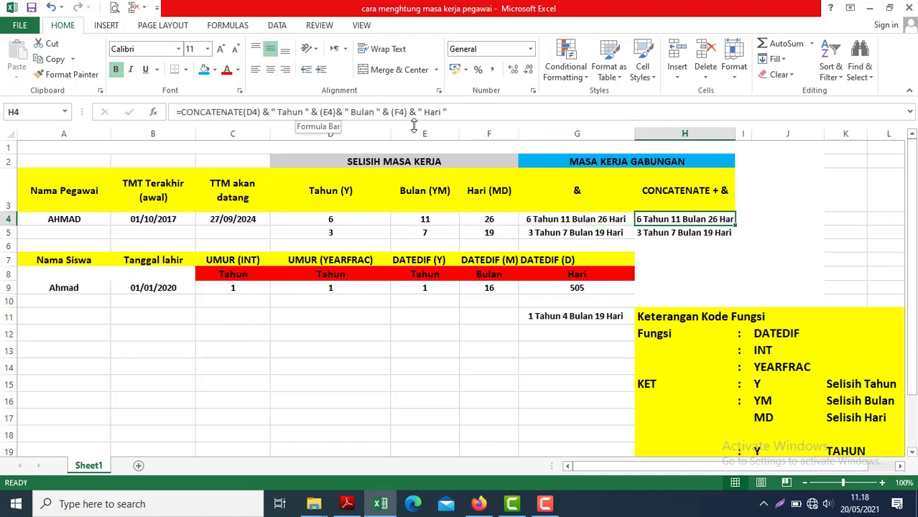
key("Left")
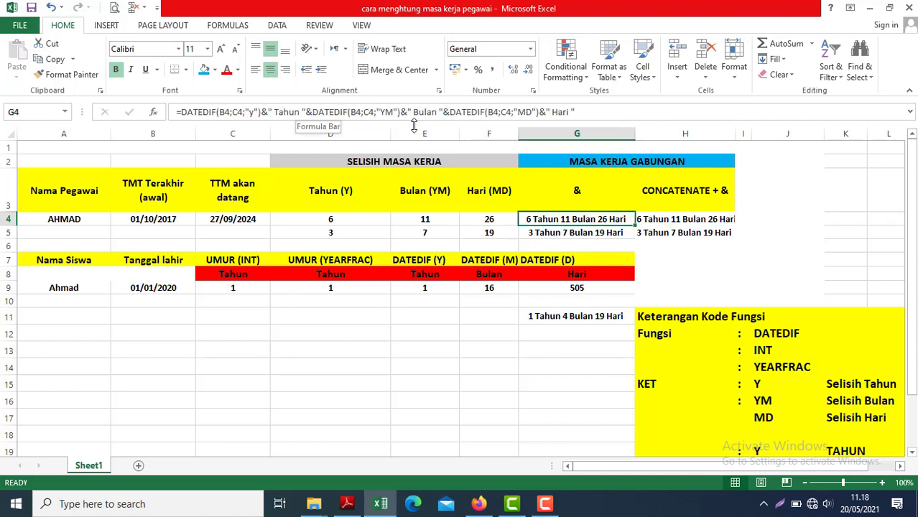
key("Left")
key("Left")
key("Left")
key("Right")
key("Right")
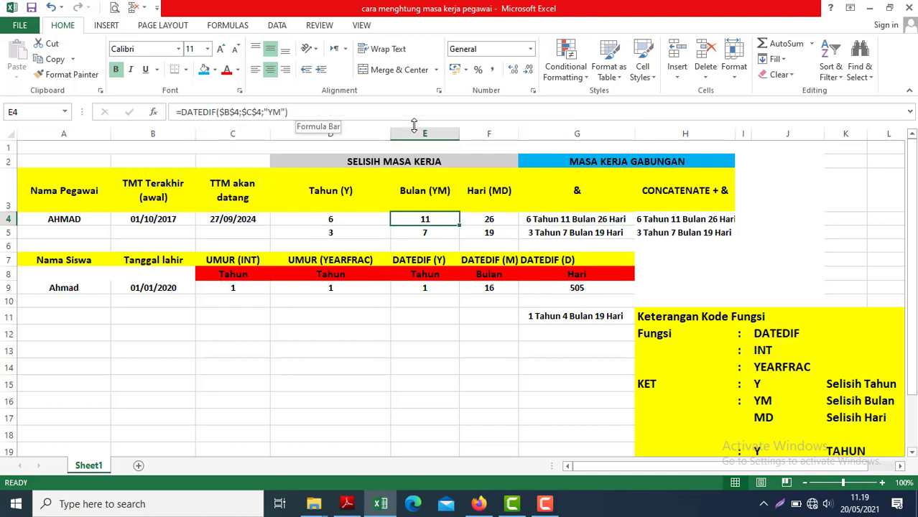
key("Right")
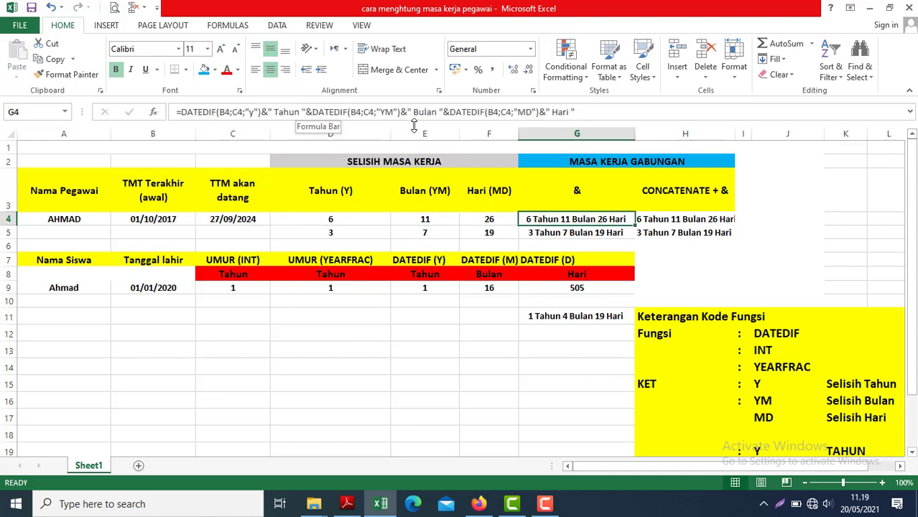
key("Right")
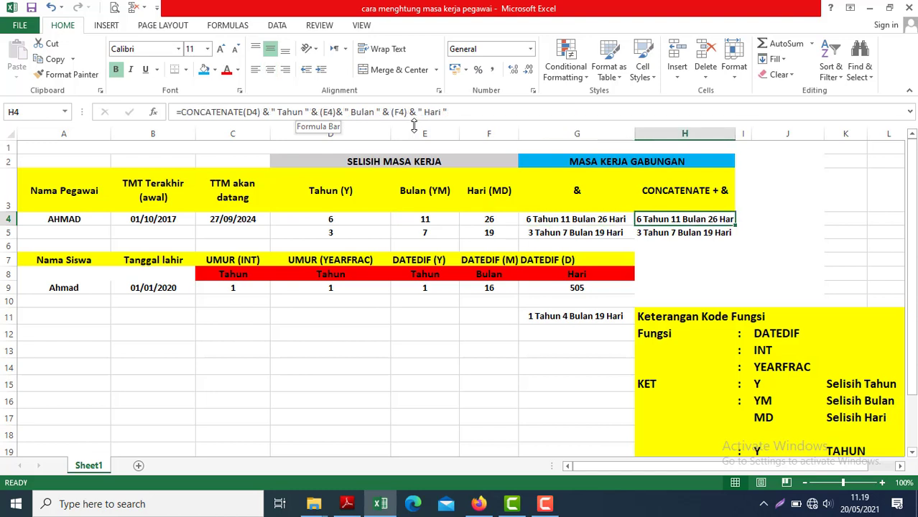
Compare the & formula in G4 with the CONCATENATE formula in H4, which draws on D4, E4 and F4.
key("Left")
key("Right")
key("Left")
key("Right")
key("Left")
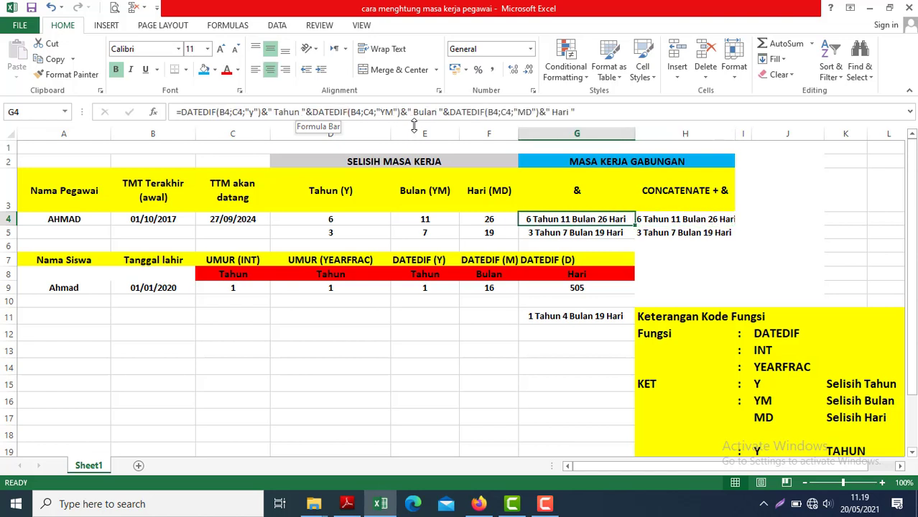
key("Right")
key("Left")
key("Left")
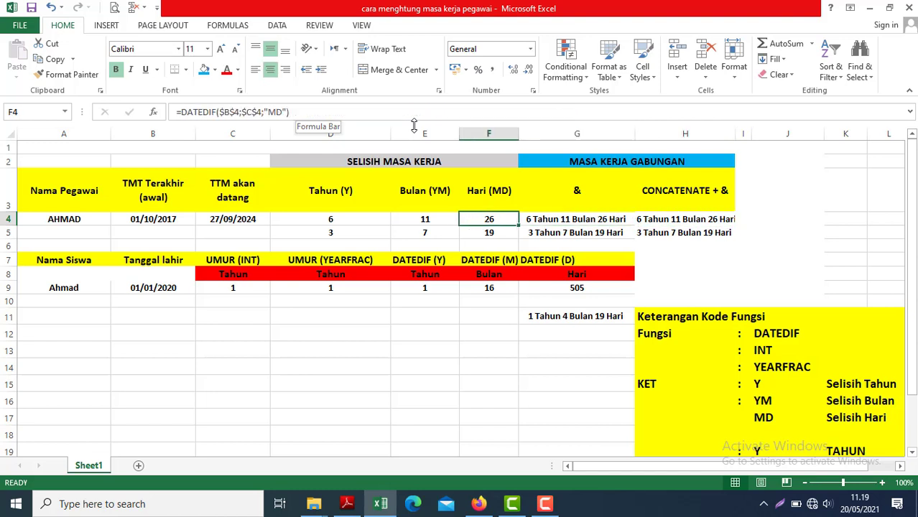
key("Right")
key("Right")
key("Left")
key("Left")
key("Left")
key("Left")
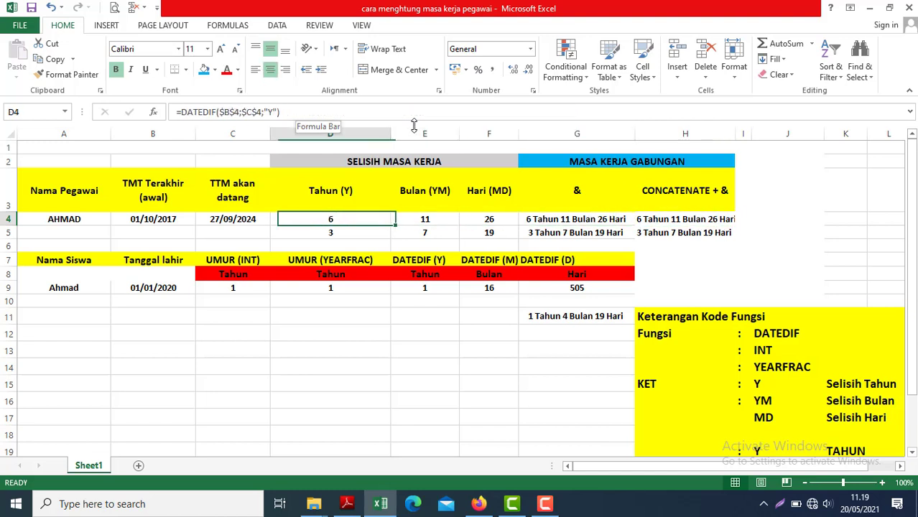
Replace the end date in C4 with the formula =TODAY() and check the recalculated length of service.
key("Down")
key("Up")
key("Left")
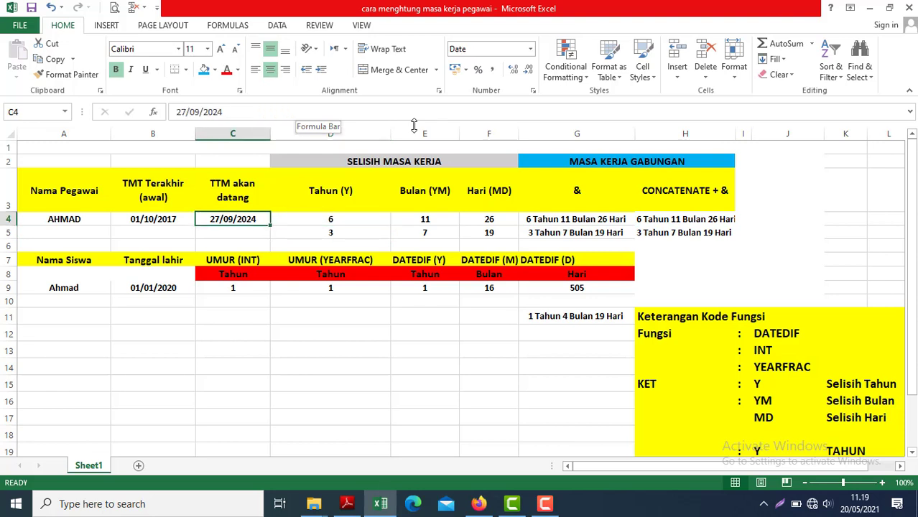
key("Right")
key("Left")
type("=")
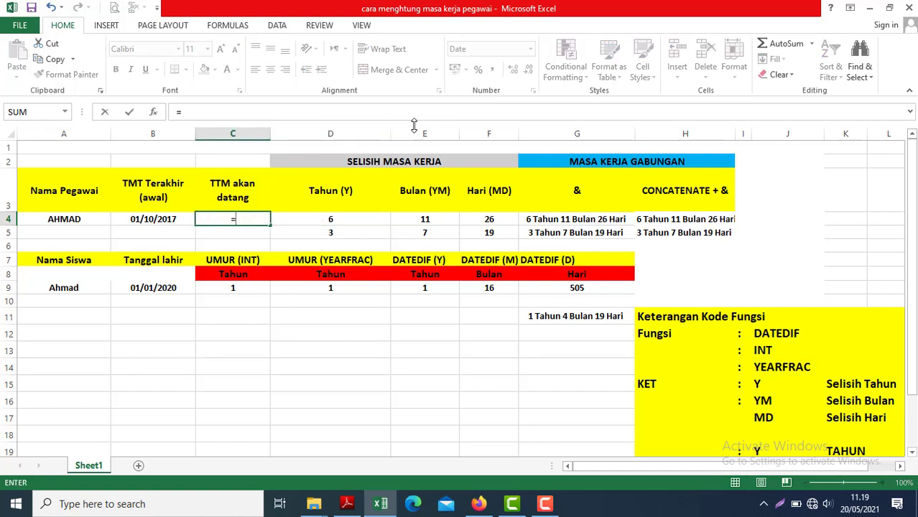
type("toda")
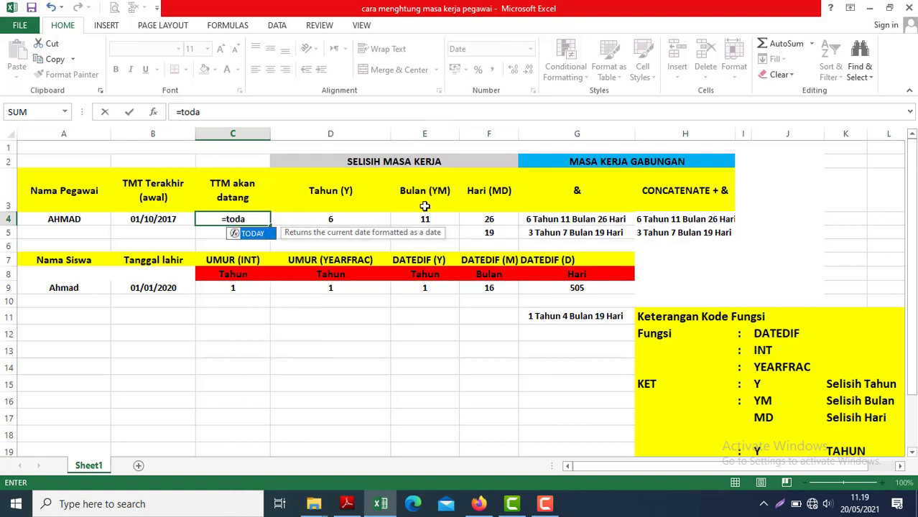
double_click(263, 237)
key("Return")
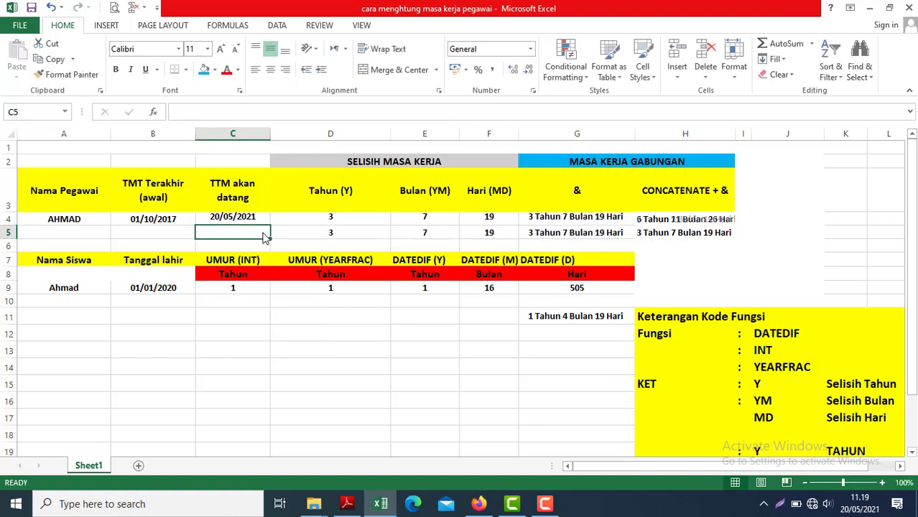
key("Up")
key("Right")
key("Right")
key("Left")
key("Left")
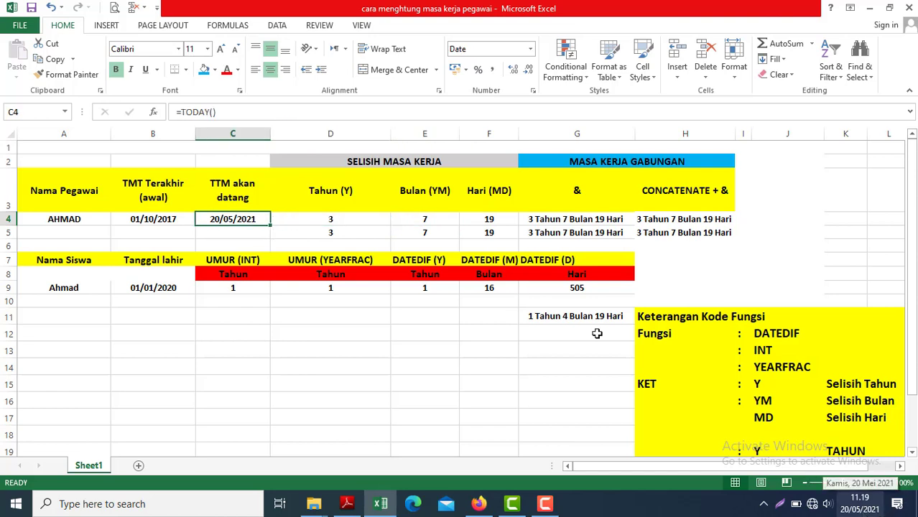
Change the start date in B4 to 01/01/2017 and check the recalculated length of service in row 4.
left_click(566, 215)
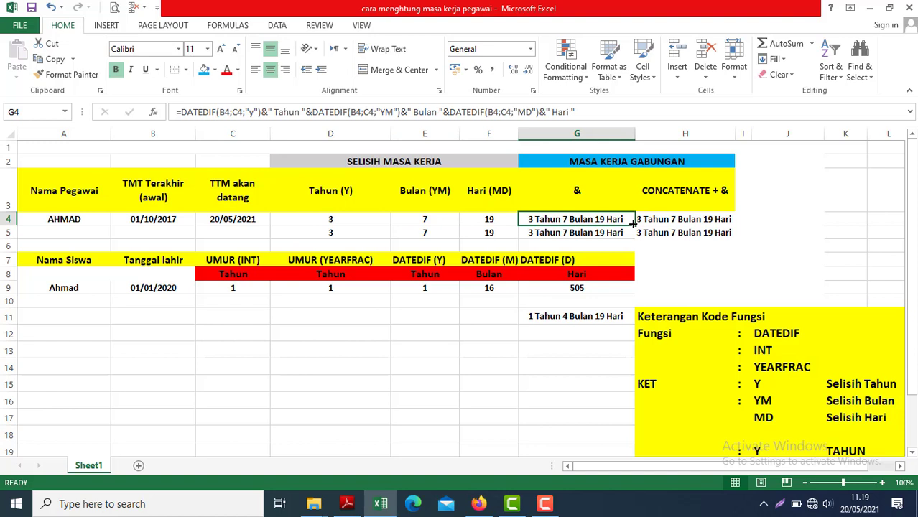
left_click(150, 220)
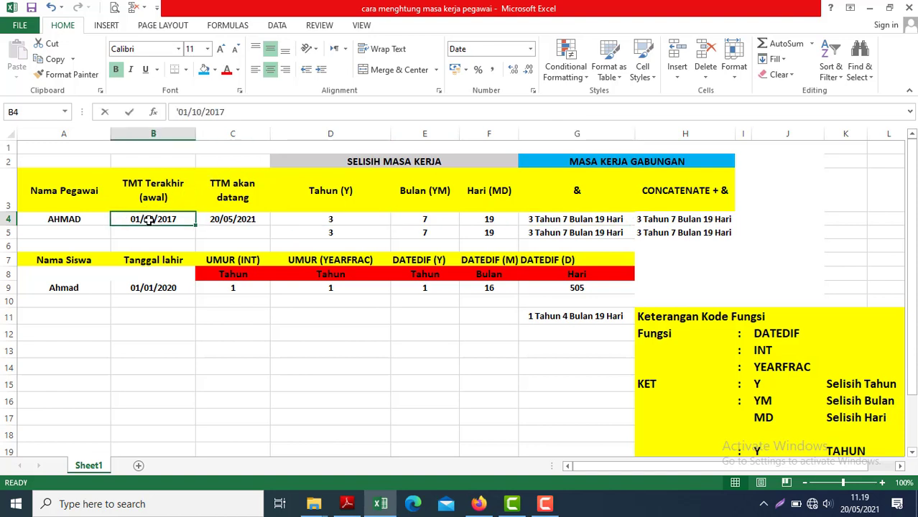
double_click(150, 220)
key("BackSpace")
key("BackSpace")
type("01")
key("Return")
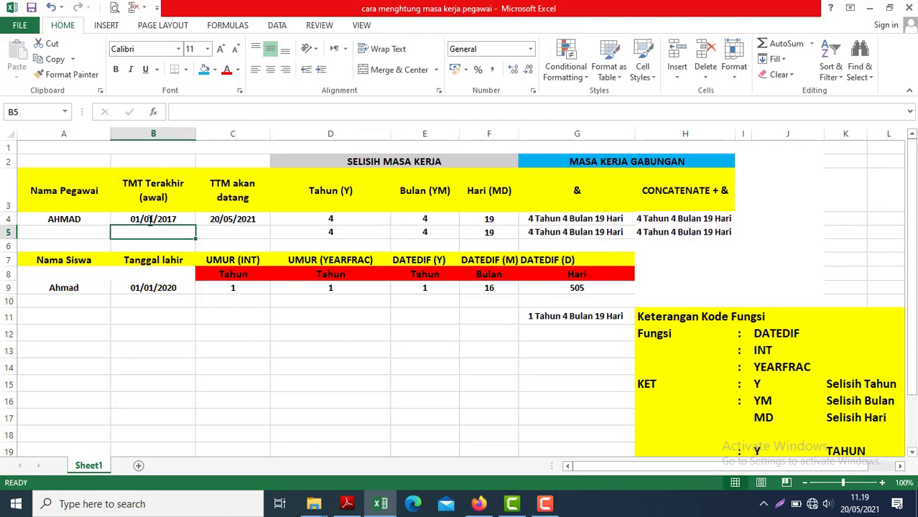
key("Up")
key("Right")
key("Right")
key("Right")
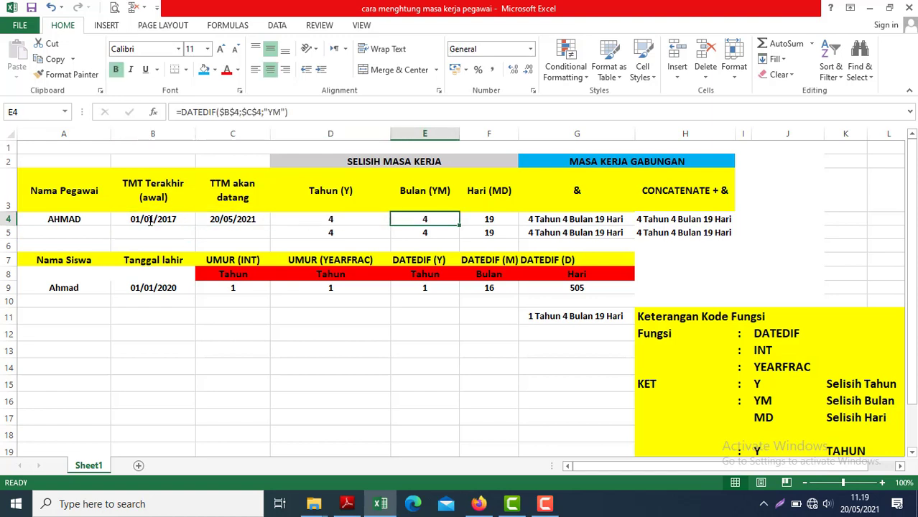
Clear D5 and try to enter the years formula as =DATEDIF(B4)TODAY()"Y".
left_click(339, 232)
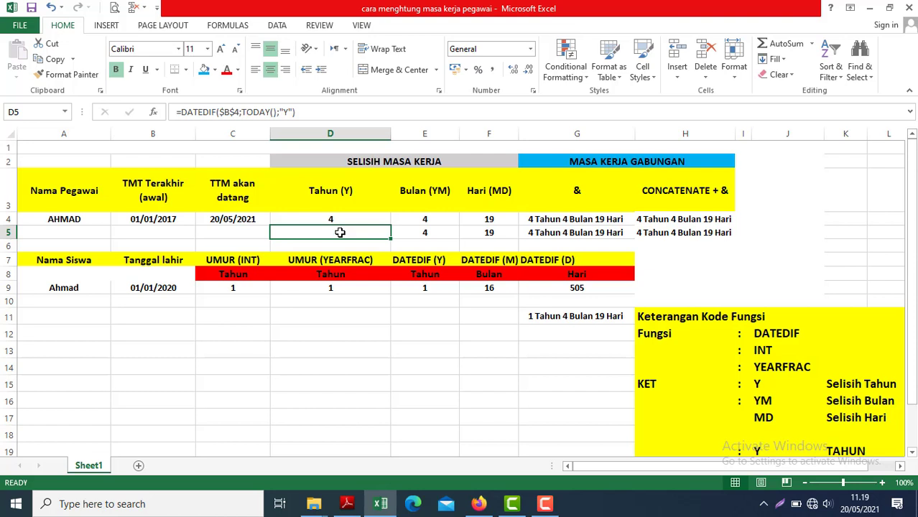
key("Delete")
type("=")
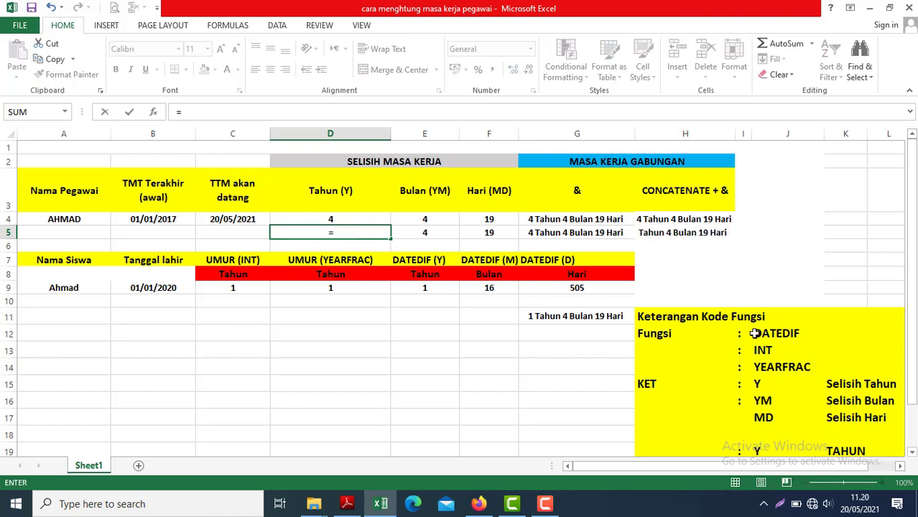
type("DA")
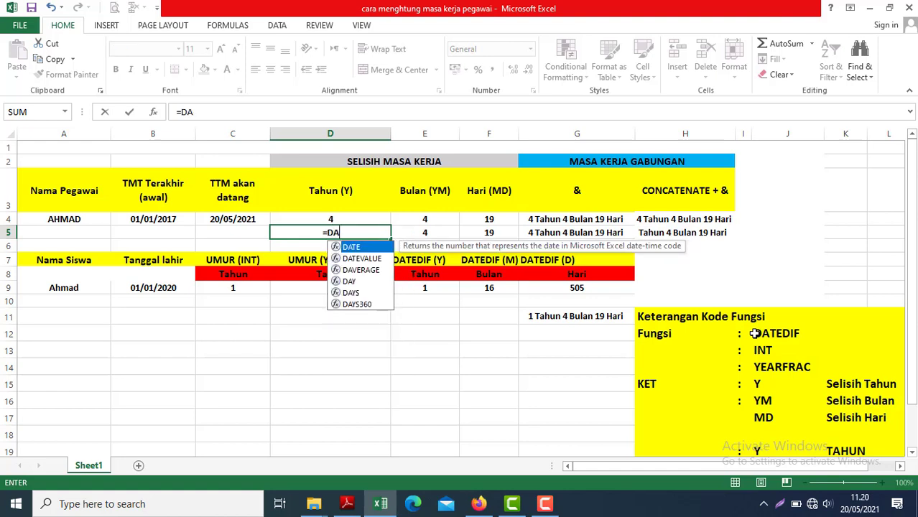
type("TEDIF")
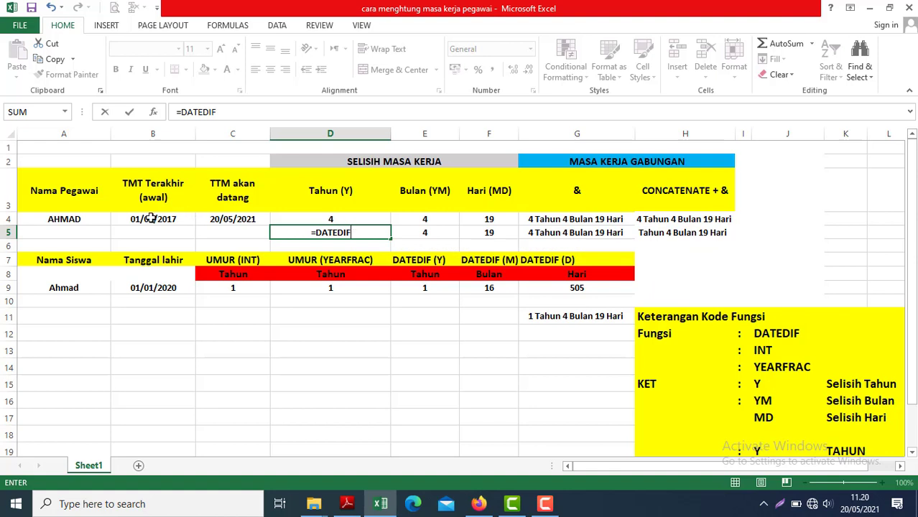
type("(")
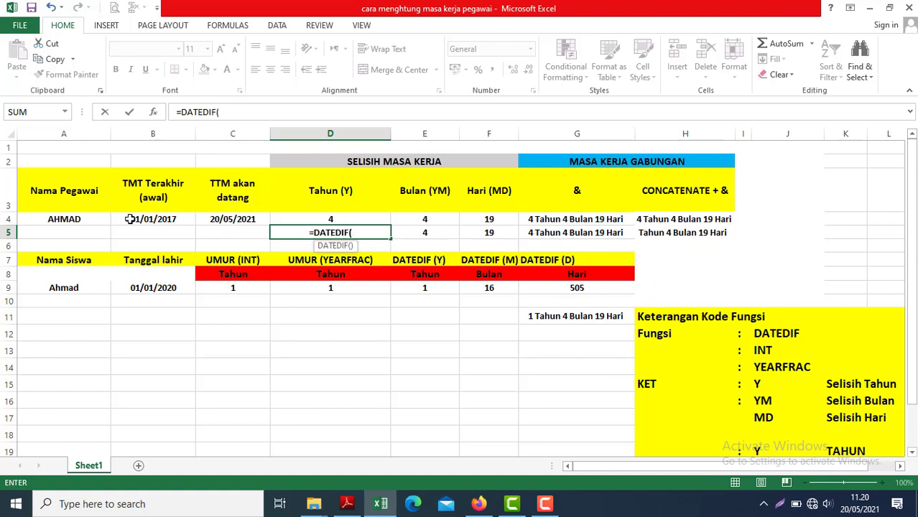
left_click(131, 220)
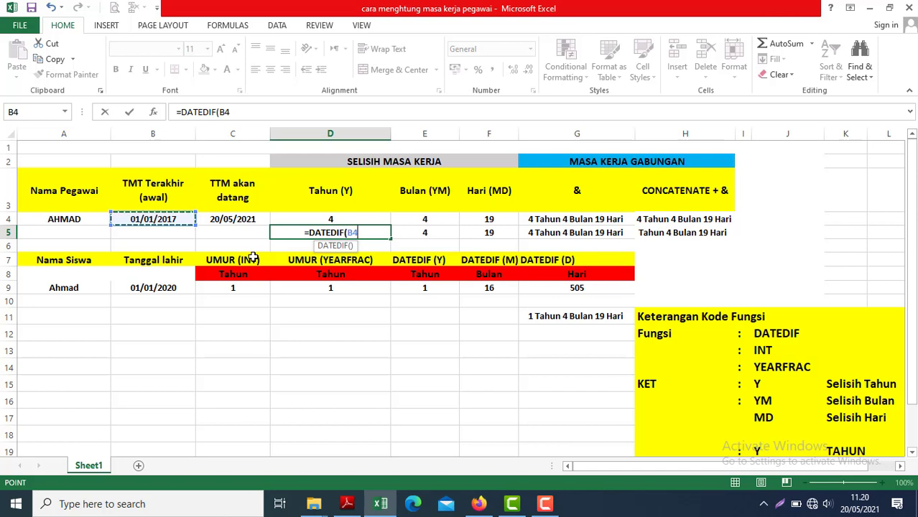
type(")")
key("BackSpace")
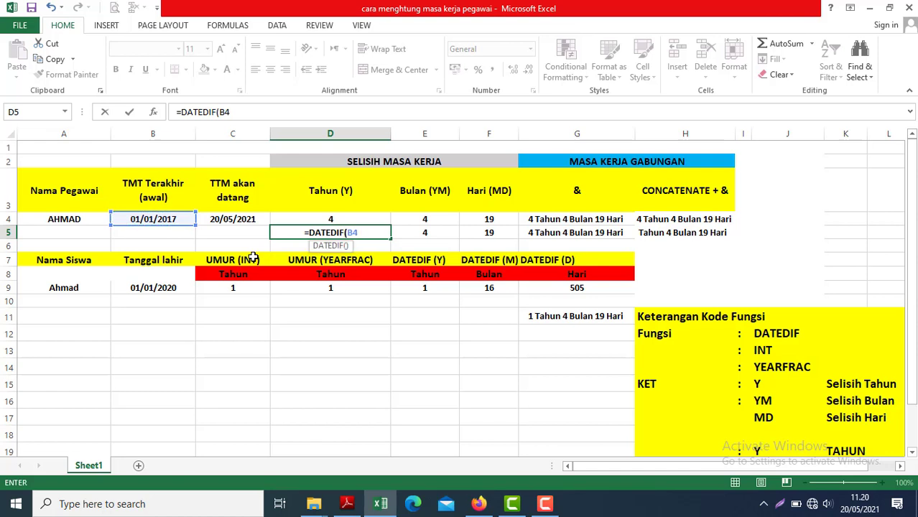
type(")")
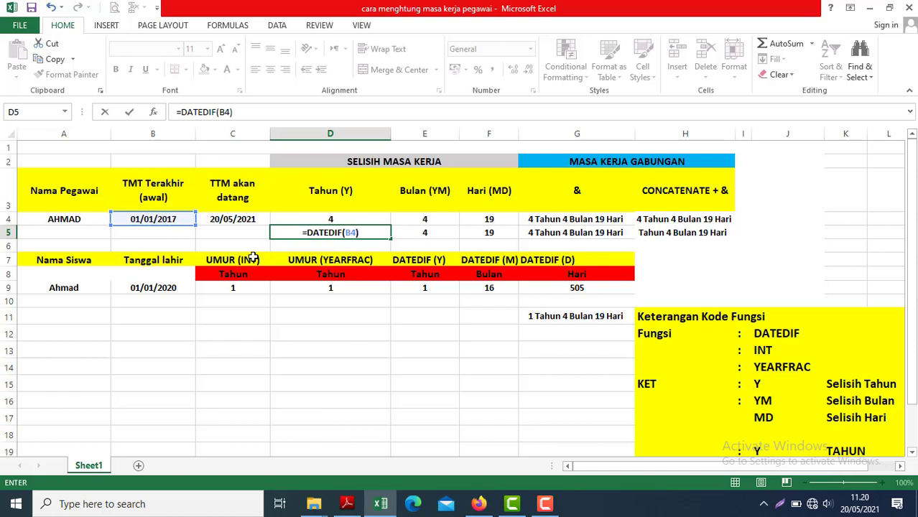
type("Toda")
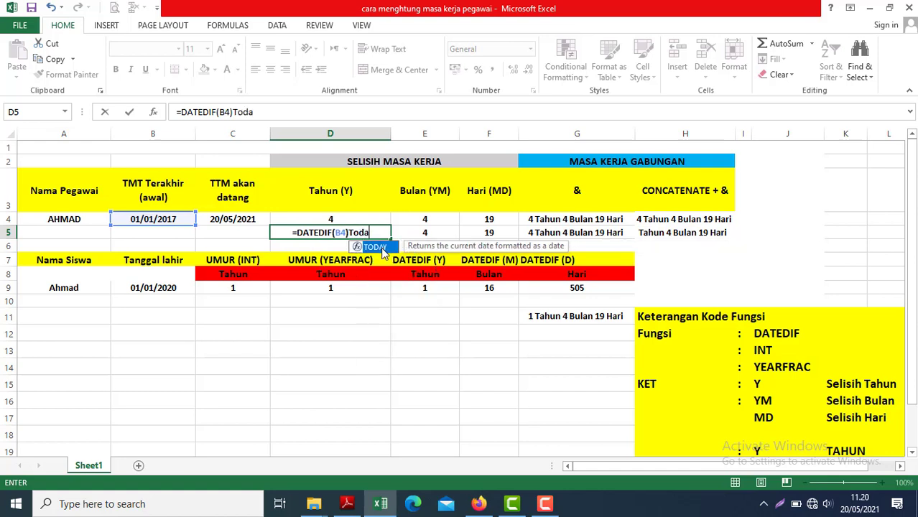
double_click(381, 247)
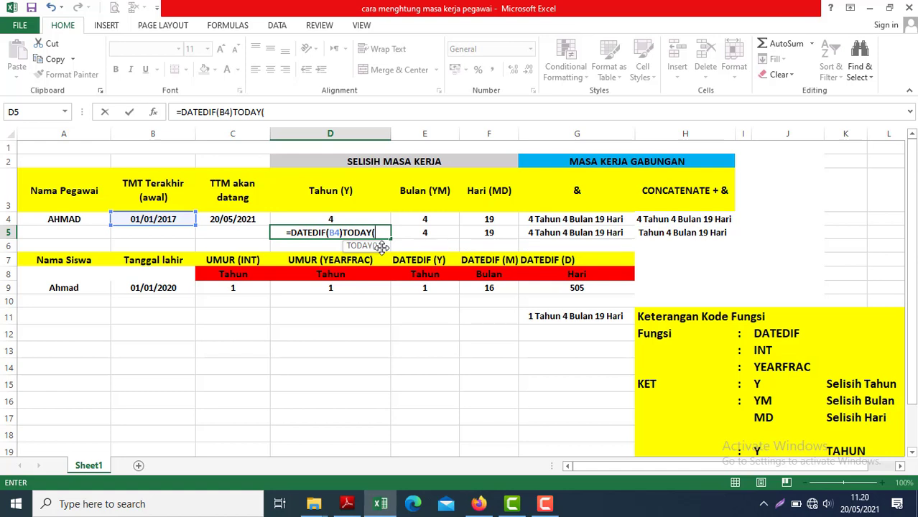
type(")")
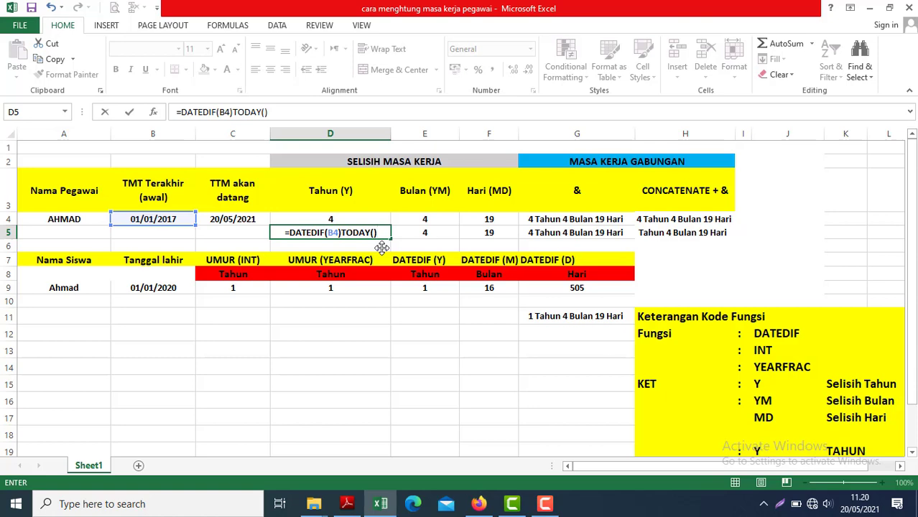
type("\"Y")
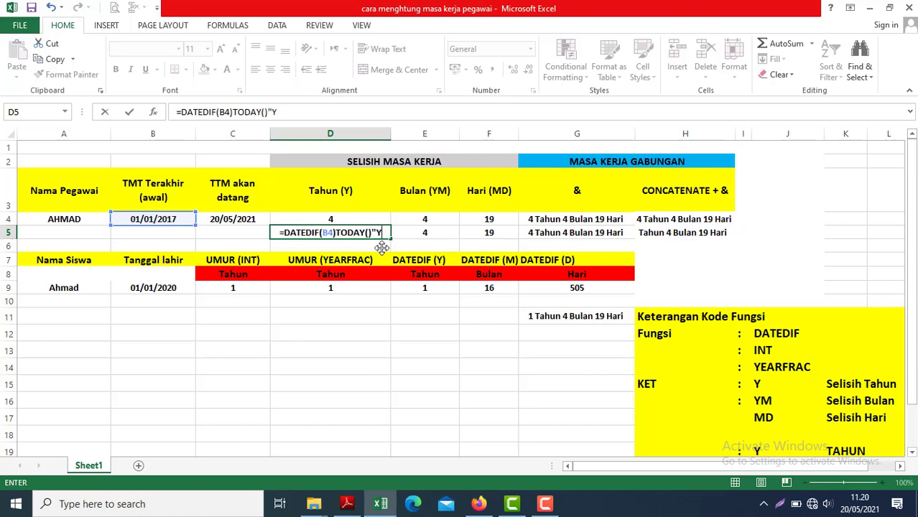
type("\"")
key("Return")
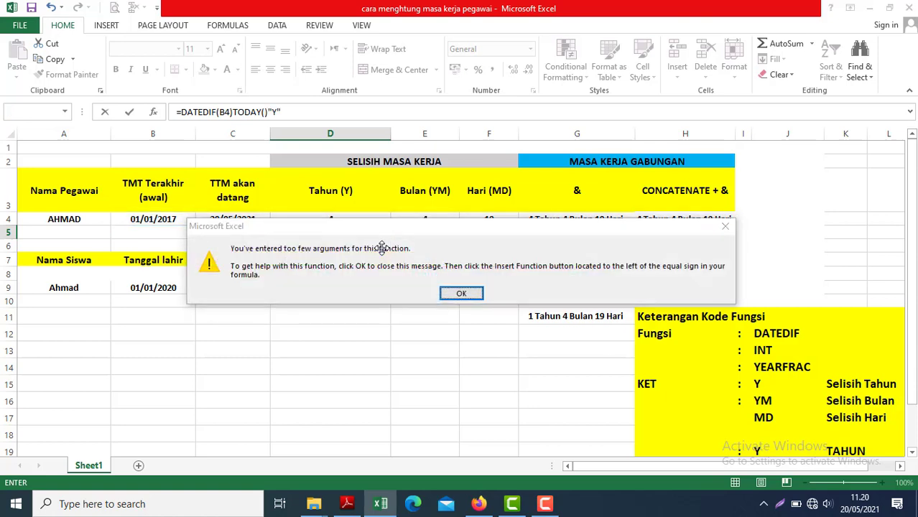
key("Return")
key("Escape")
left_click(428, 234)
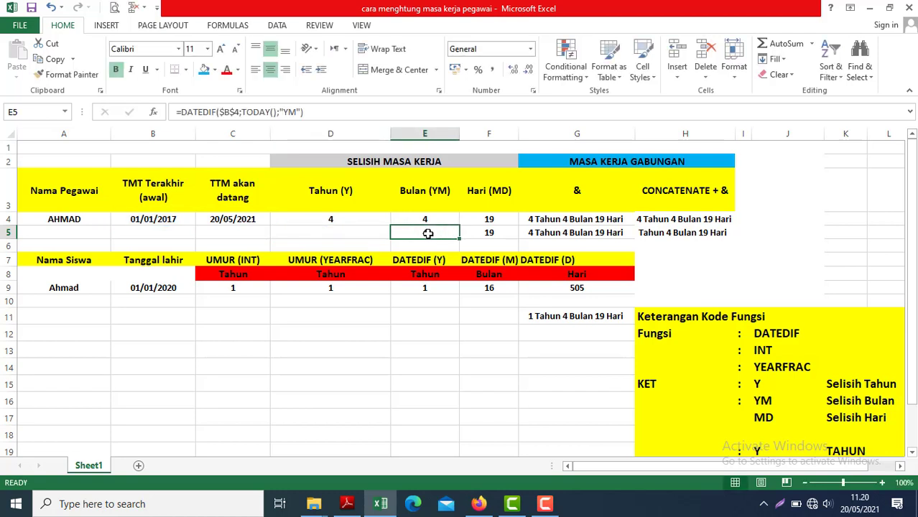
double_click(370, 229)
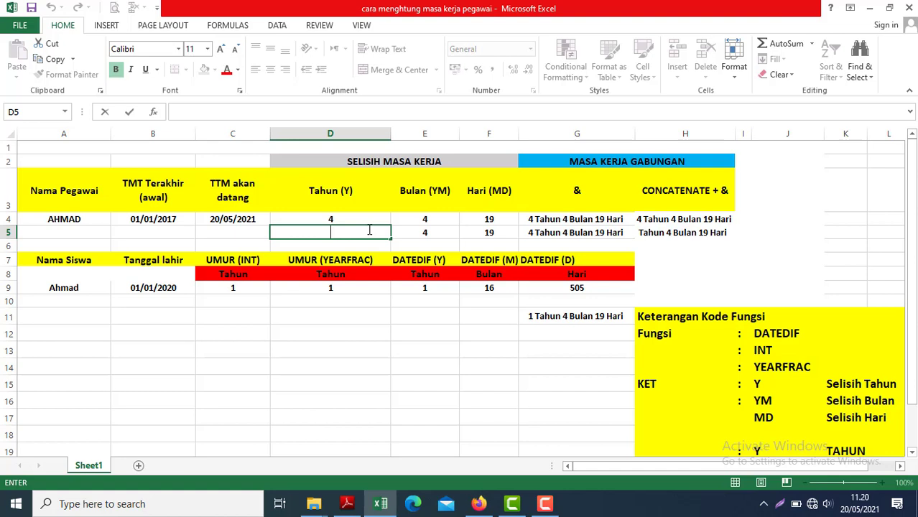
type("=")
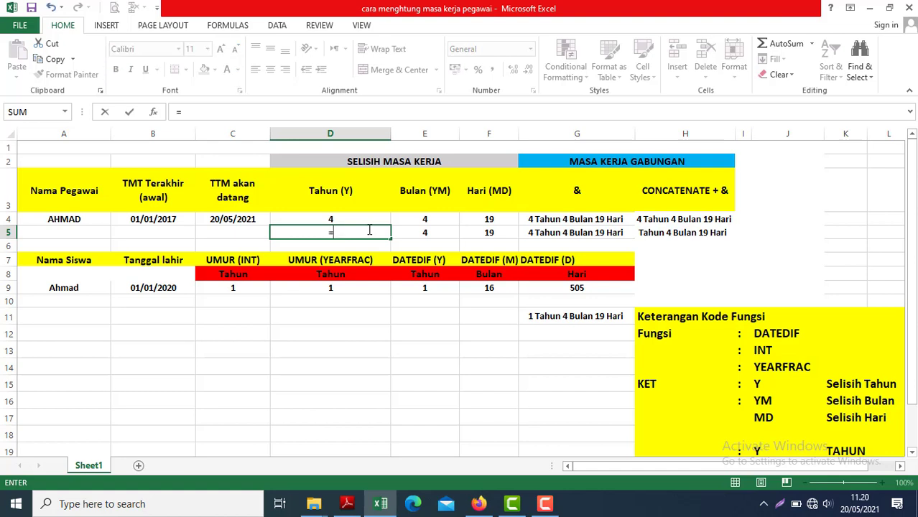
left_click(758, 333)
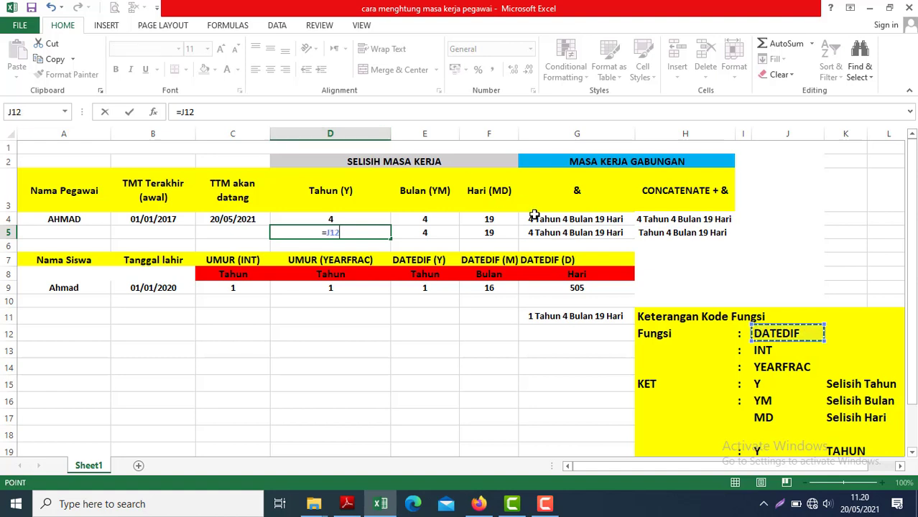
key("Escape")
Copy the function name DATEDIF from the text of cell J12.
left_click(758, 334)
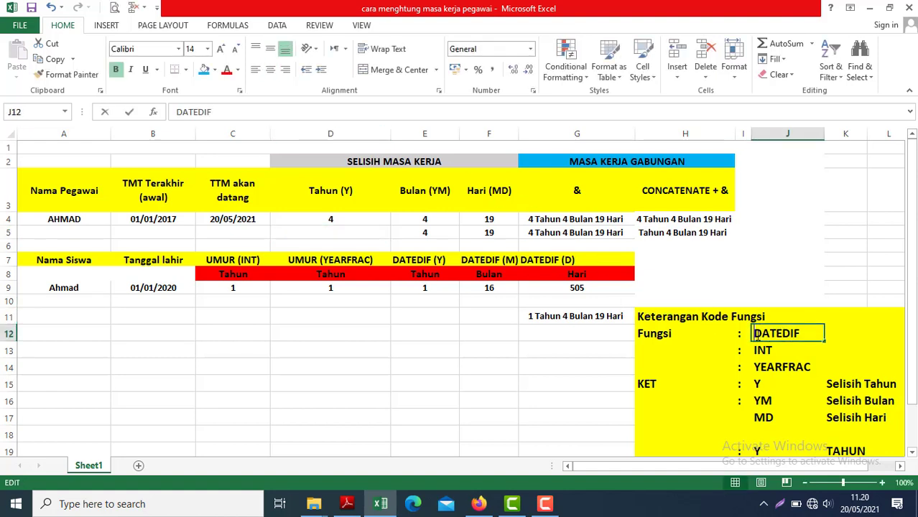
double_click(753, 333)
left_click_drag(819, 339, 820, 338)
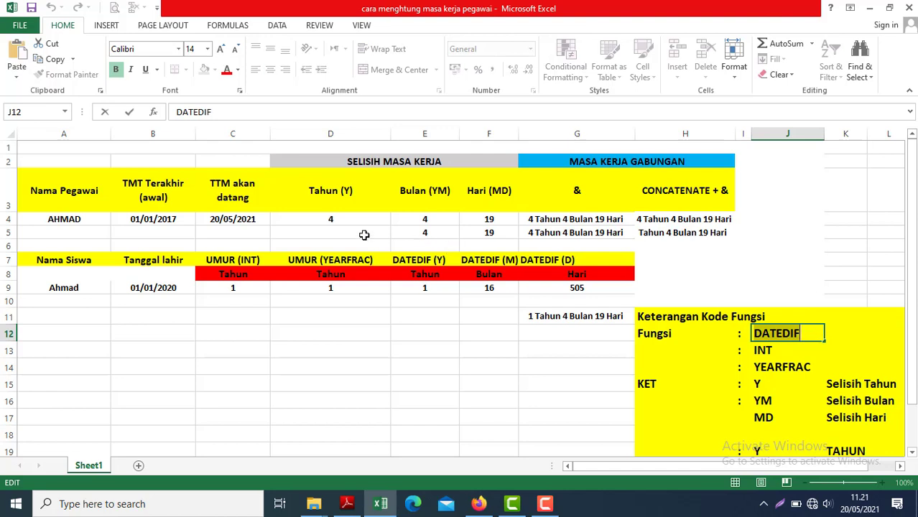
key("Escape")
Enter the formula =DATEDIF(B4;TODAY();"Y") in D5, using the copied function name and the start date in B4.
left_click(343, 232)
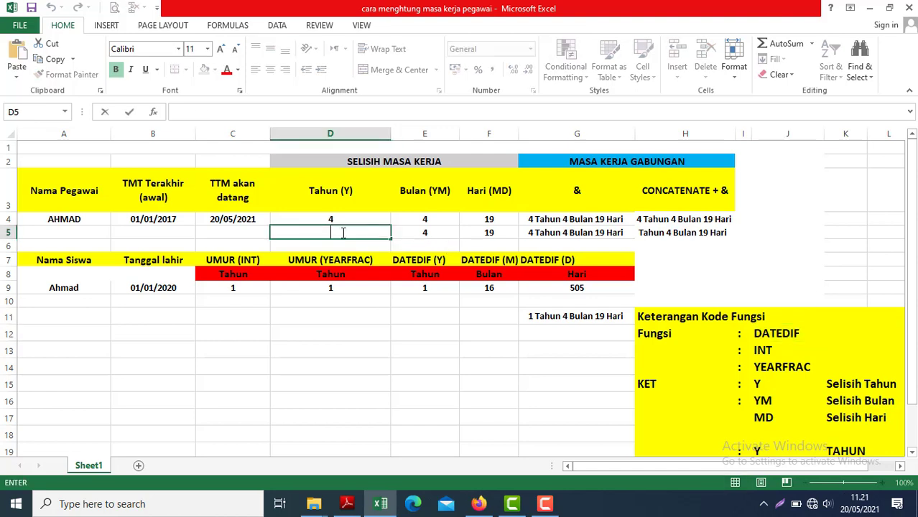
type("=")
key("ctrl+v")
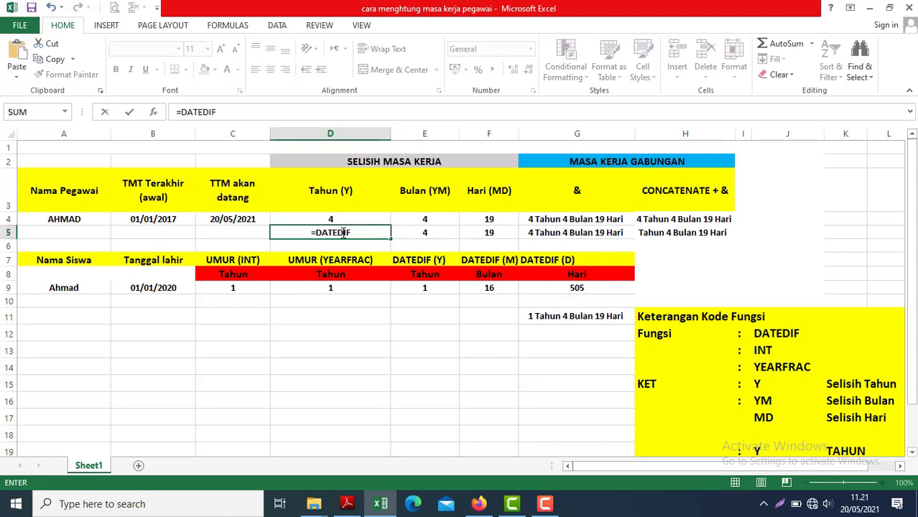
type("(")
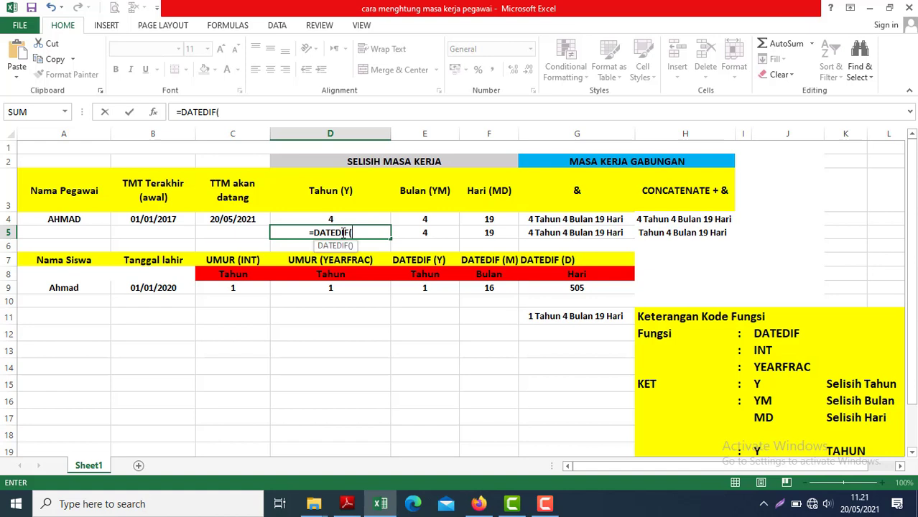
left_click(161, 217)
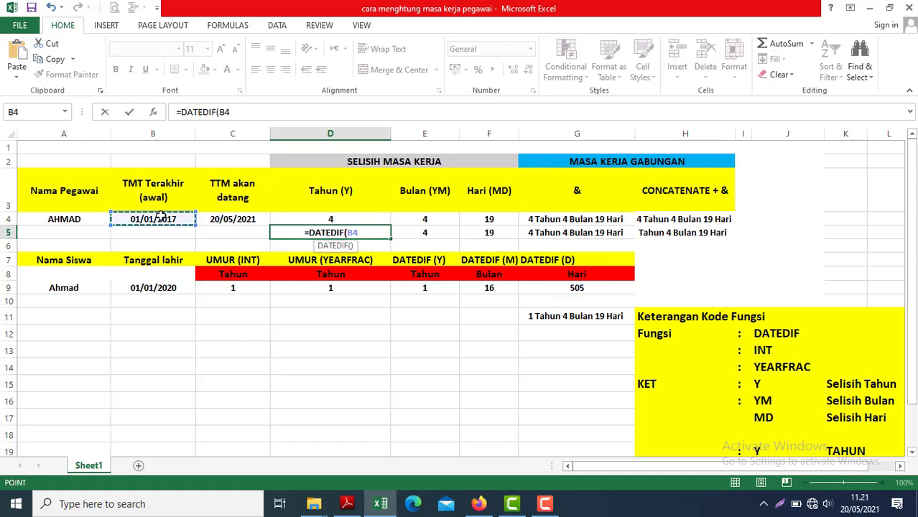
type(";")
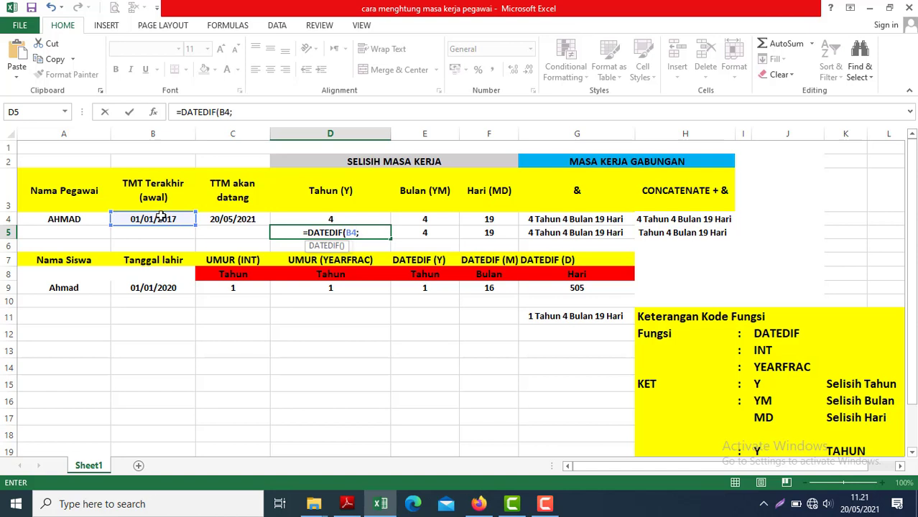
type("T")
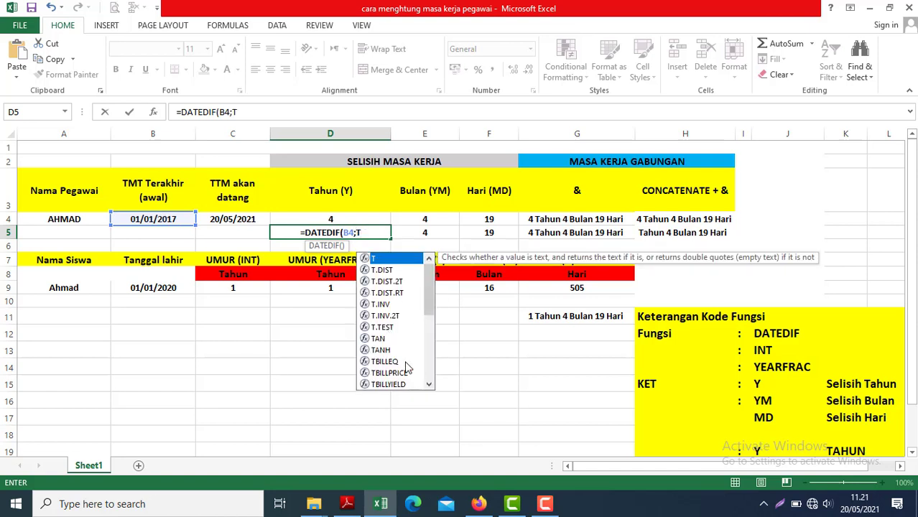
type("od")
double_click(377, 262)
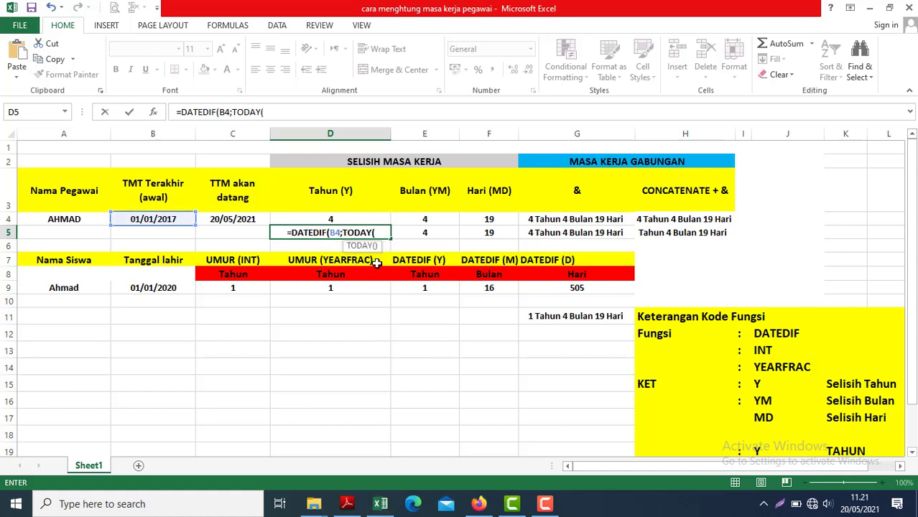
type(")")
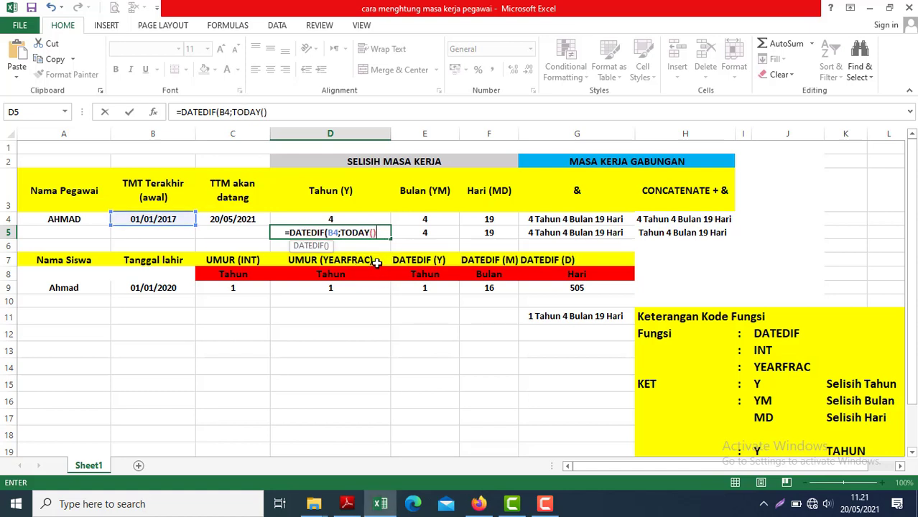
type(";")
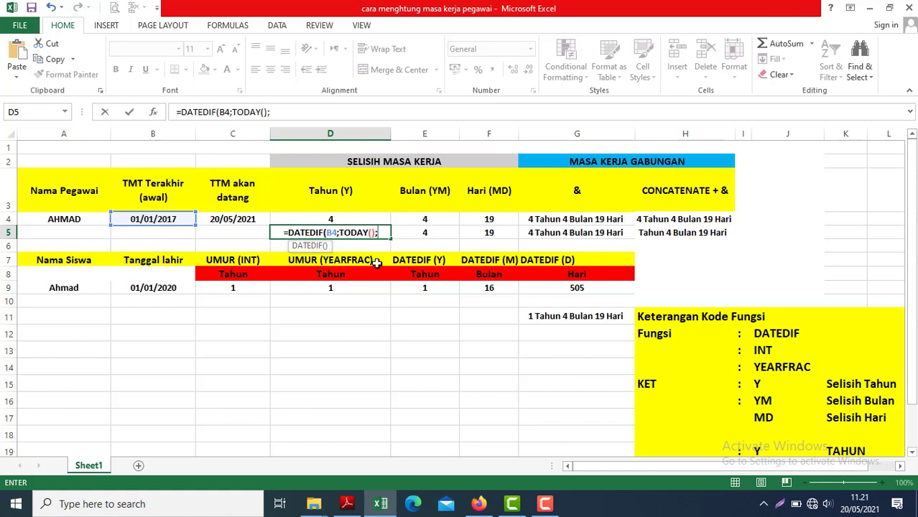
type("\"Y")
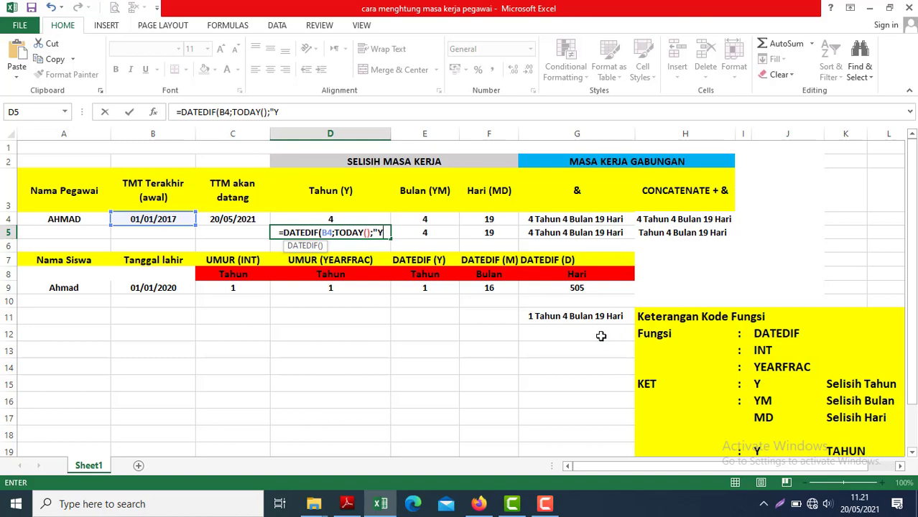
type("\"")
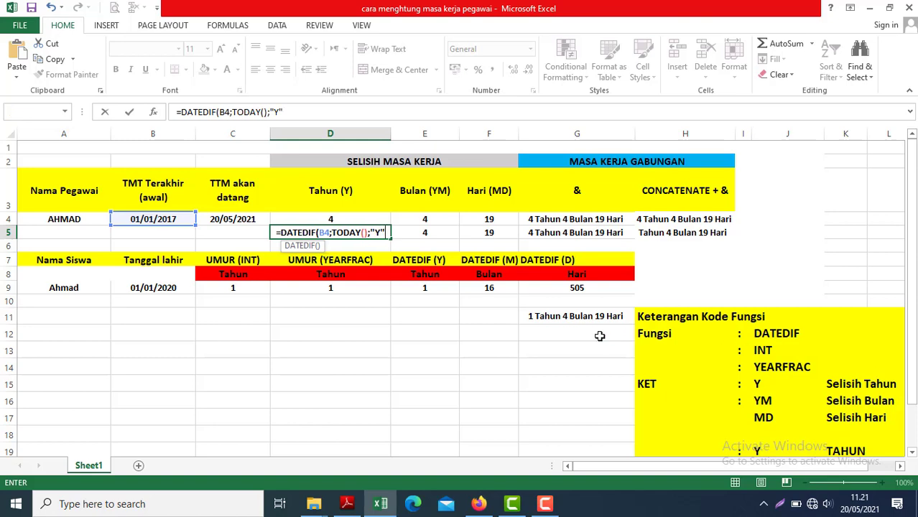
key("Return")
key("Return")
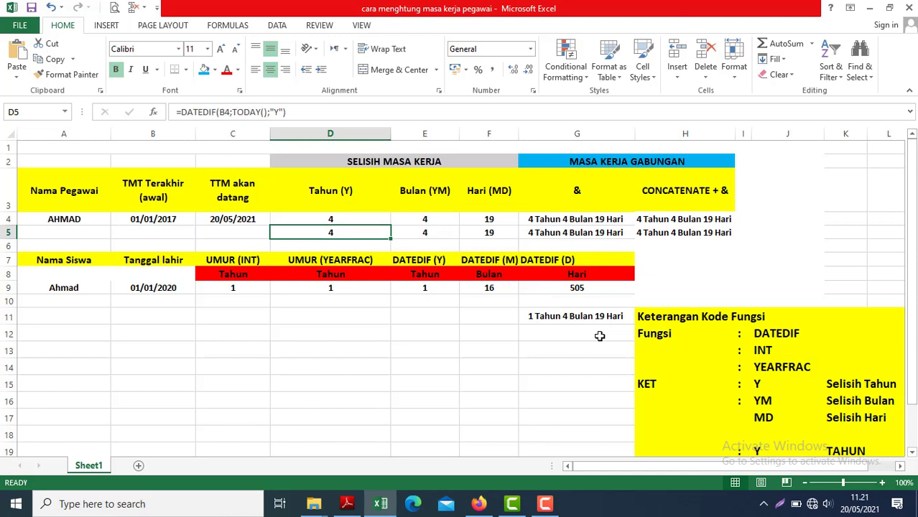
Copy the years formula from D5 into E5 and inspect which start-date cell the pasted formula references.
key("Right")
key("Left")
left_click(230, 112)
key("Escape")
key("ctrl+c")
key("Right")
key("ctrl+v")
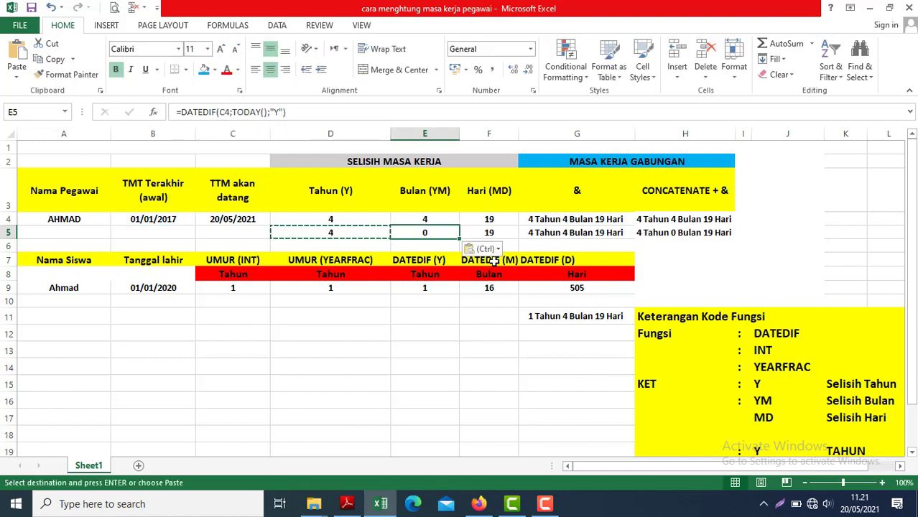
double_click(440, 233)
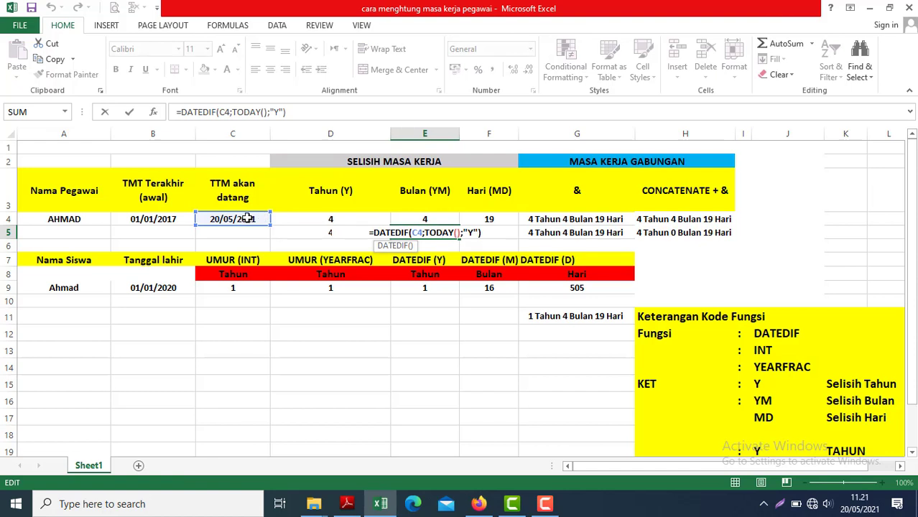
key("Escape")
key("Left")
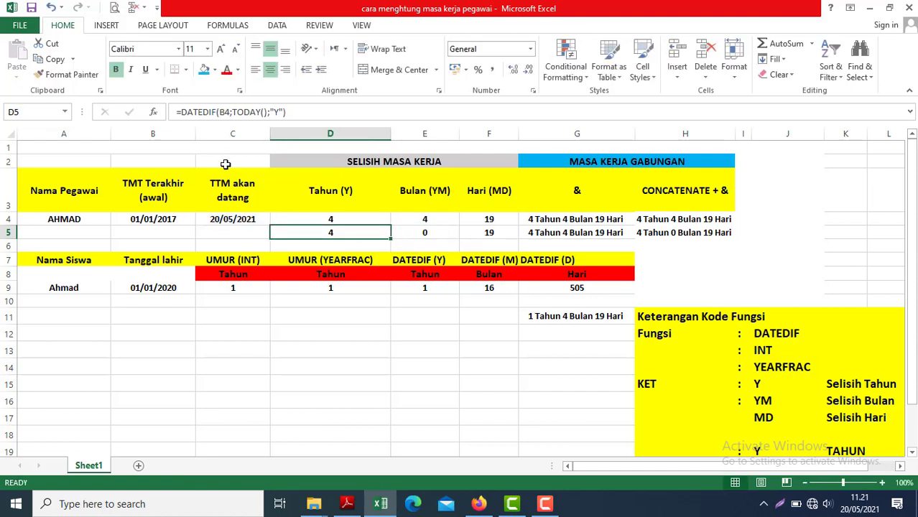
Make the start-date reference in D5's formula absolute as $B$4.
left_click(229, 113)
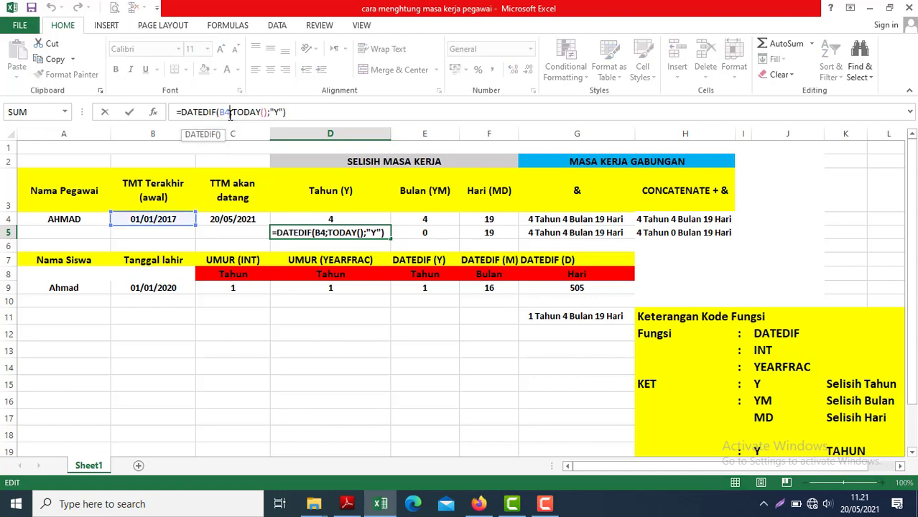
key("F4")
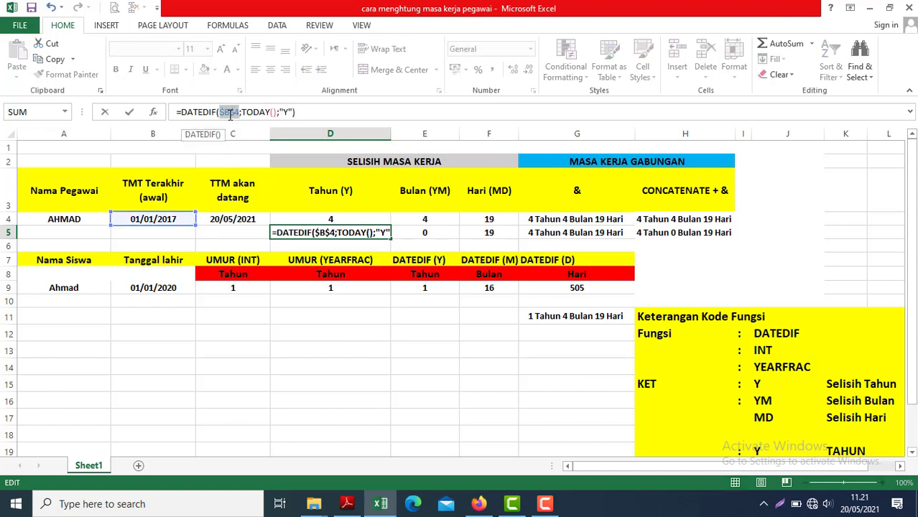
key("Return")
Copy the years formula from D5 into the months and days cells E5 and F5.
key("ctrl+c")
key("Right")
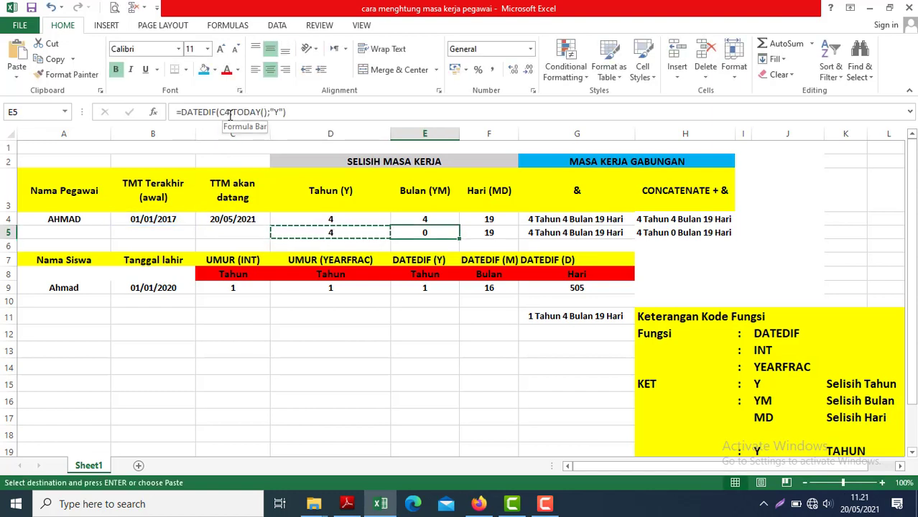
key("ctrl+v")
key("Right")
key("ctrl+v")
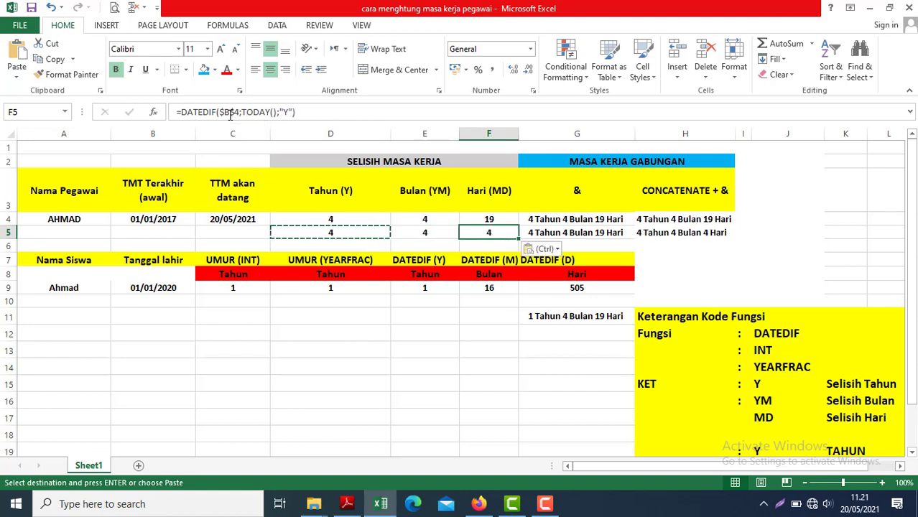
Change the interval code in E5's formula to "YM" so it calculates the remaining months.
key("Left")
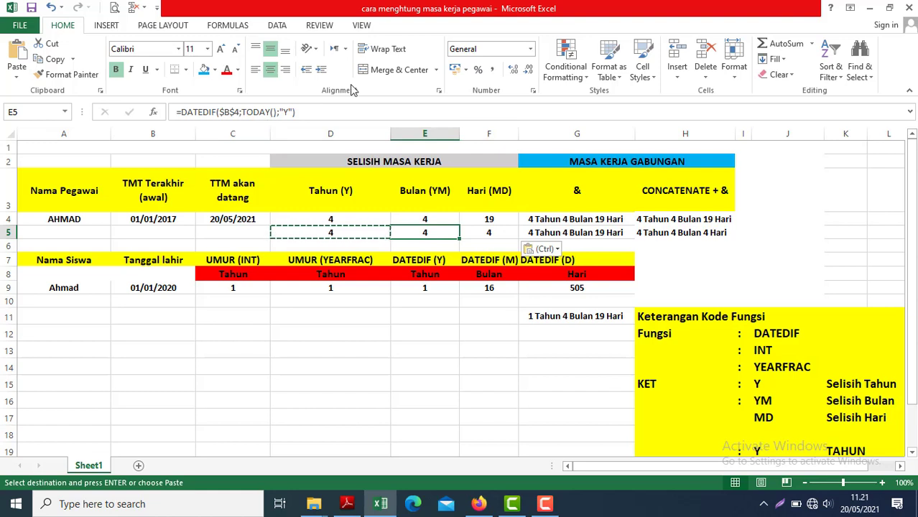
key("Escape")
left_click(287, 111)
type("M")
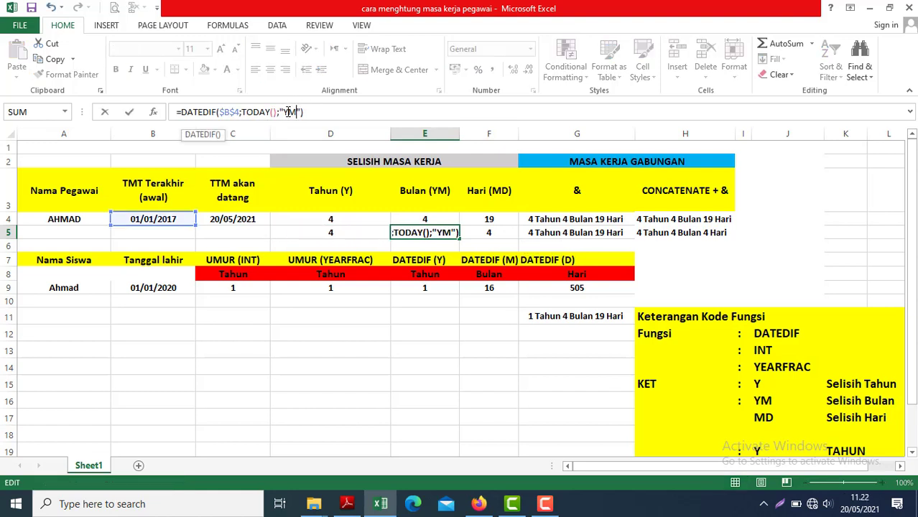
key("Return")
key("Up")
Change the interval code in F5's formula to "YD" and compare the formula and result with F4.
key("Right")
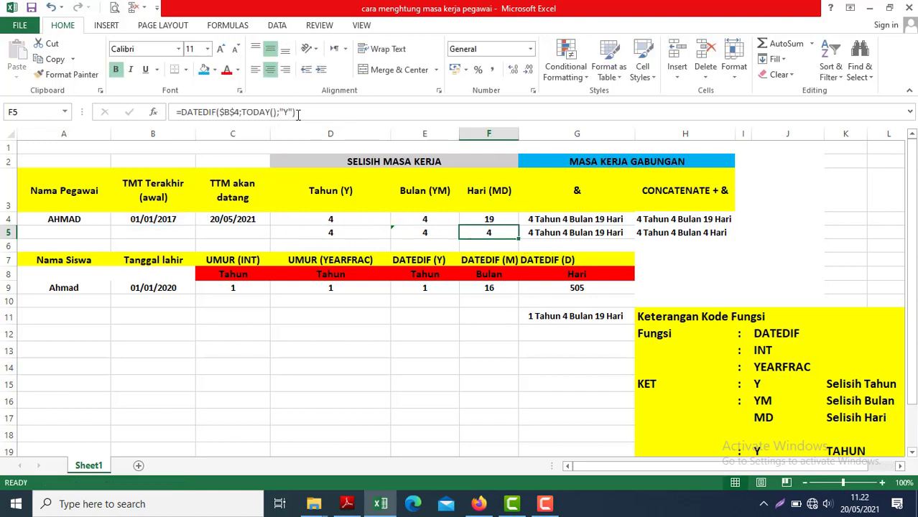
left_click(286, 112)
type("D")
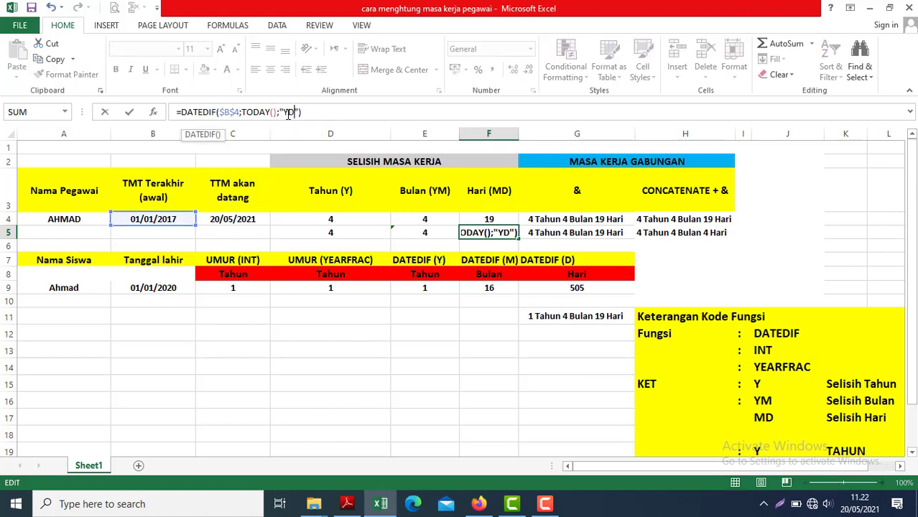
key("Return")
key("Up")
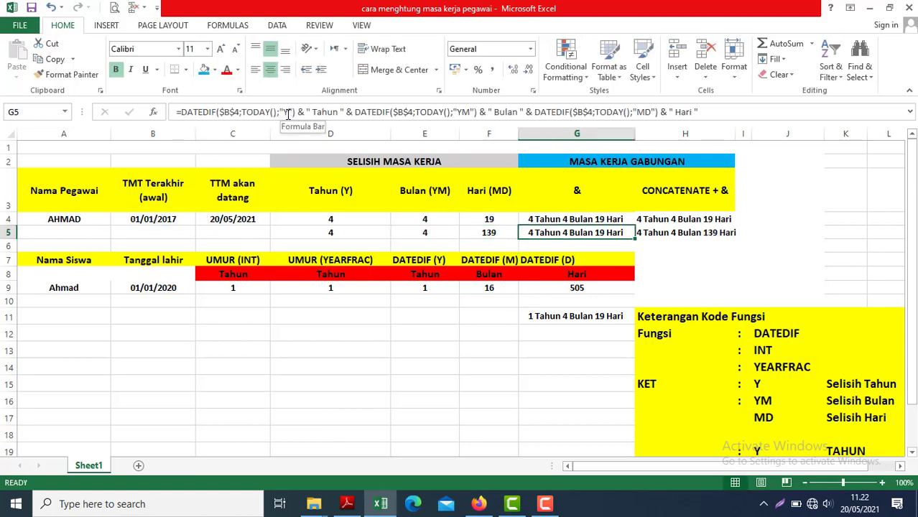
key("Left")
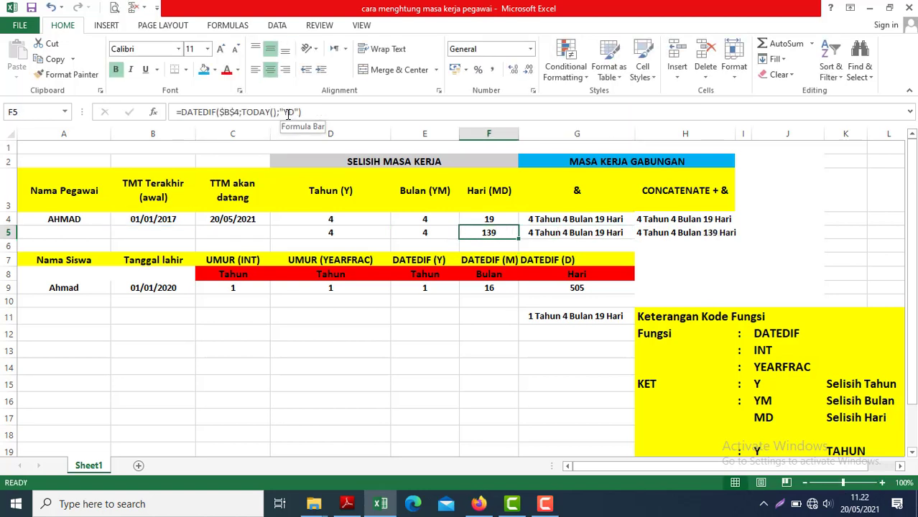
key("Up")
key("Down")
key("Up")
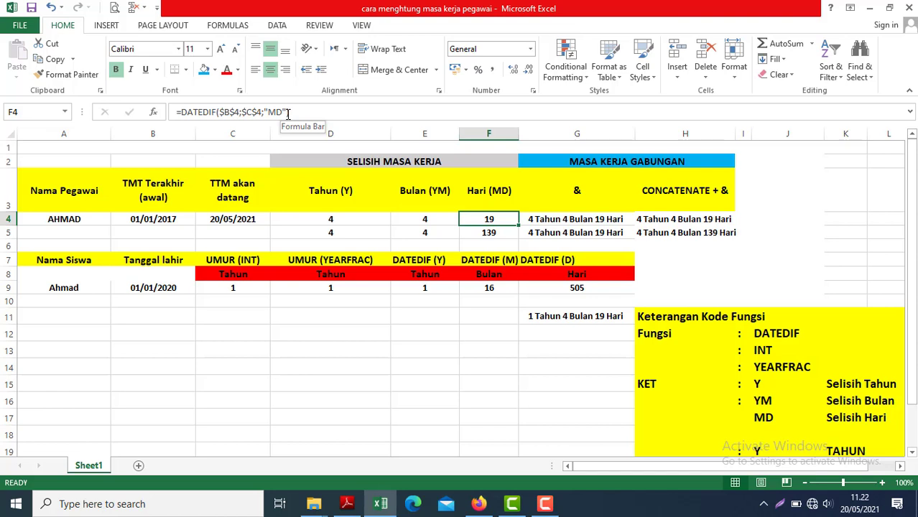
key("Down")
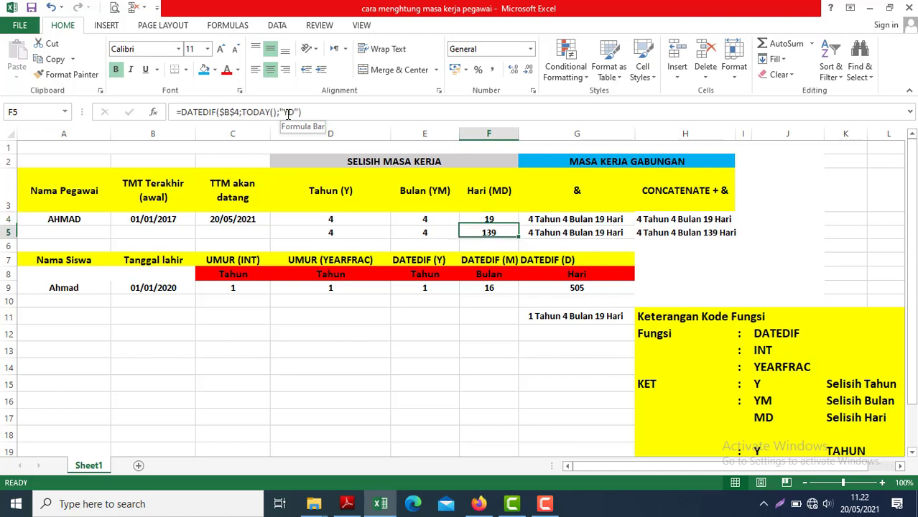
Set the interval code in F5's formula to "MD" and compare it with the days formula in F4.
double_click(496, 232)
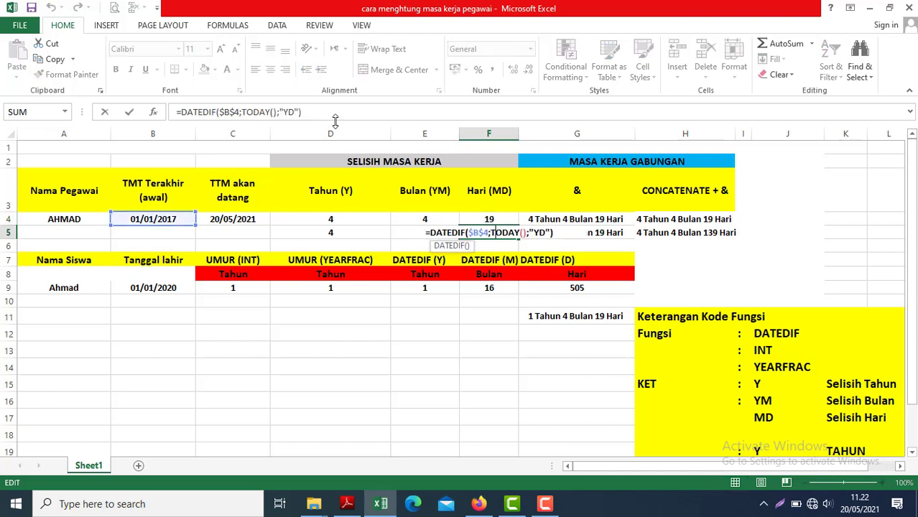
left_click(285, 109)
key("BackSpace")
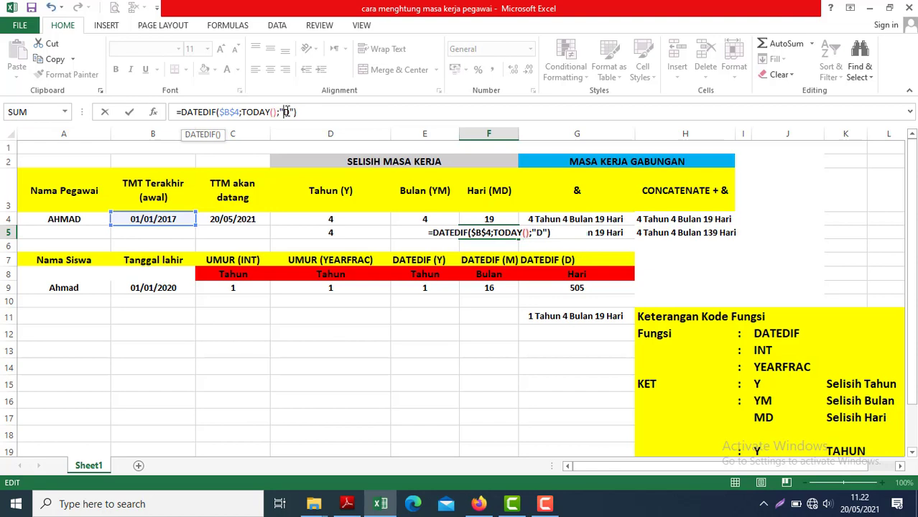
type("M")
key("shift+Return")
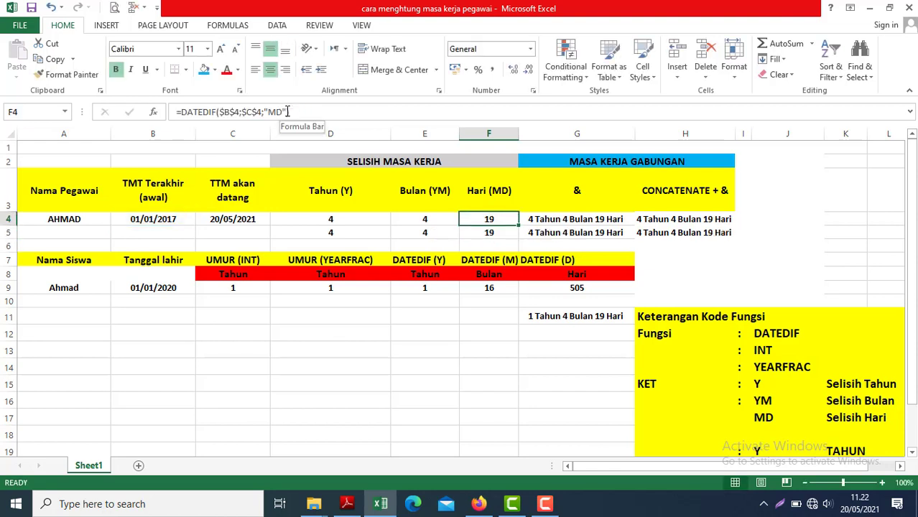
key("Down")
key("Up")
key("Down")
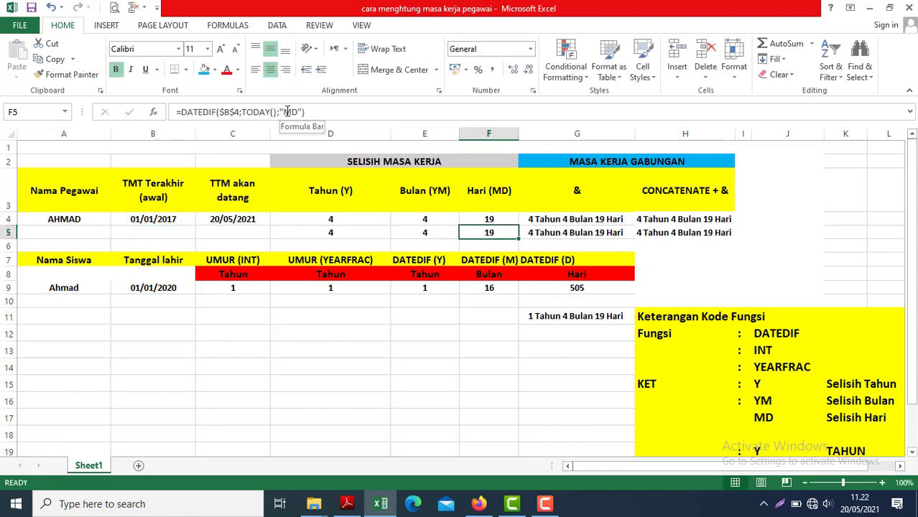
Review the interval code headings in row 3 and the combined text formulas in G5 and H5.
key("Left")
key("Right")
key("Up")
key("Up")
key("Left")
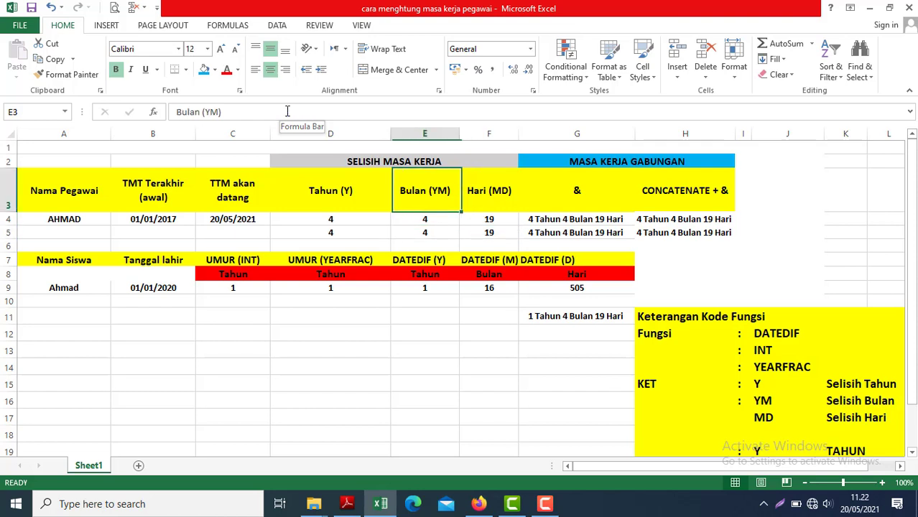
key("Down")
key("Down")
key("Right")
key("Right")
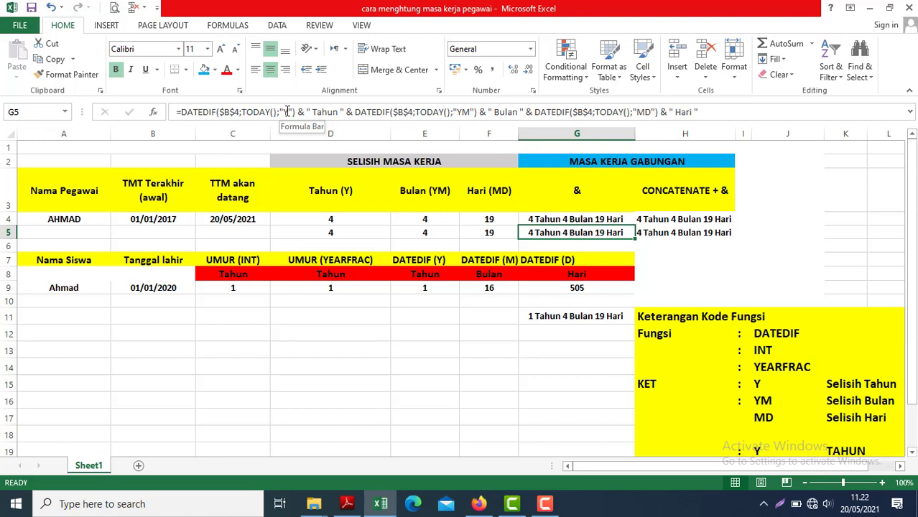
key("Right")
key("Left")
key("Left")
key("Right")
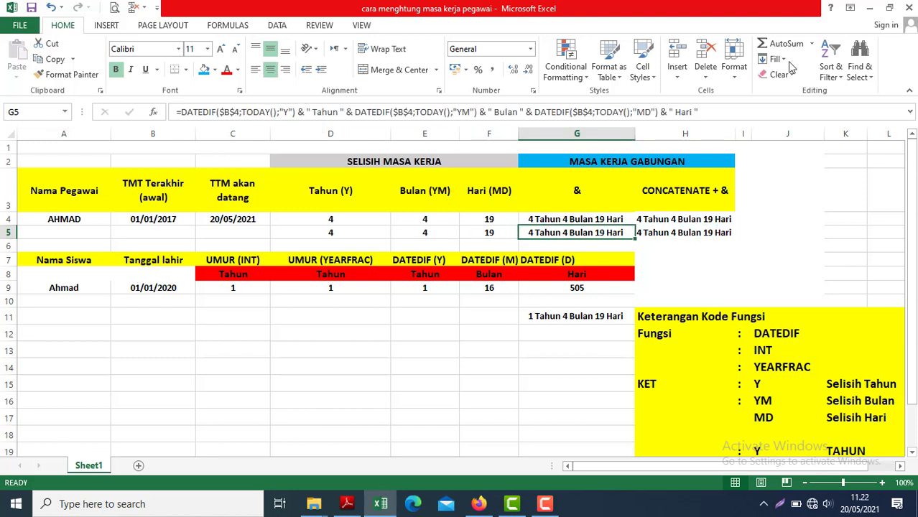
key("Right")
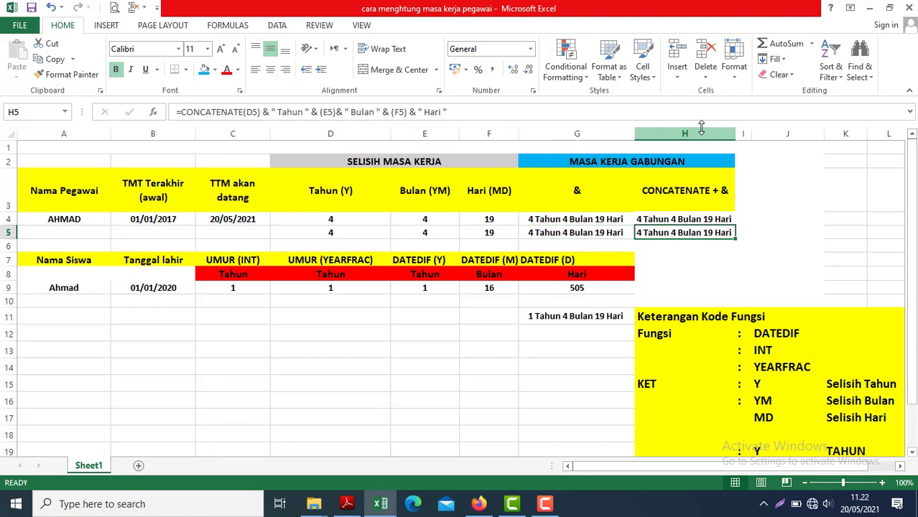
Review the employee's row 4 entries, from the name and dates through the years, months and days formulas.
key("Left")
key("Left")
key("Left")
key("Left")
key("Left")
key("Left")
key("Left")
key("Up")
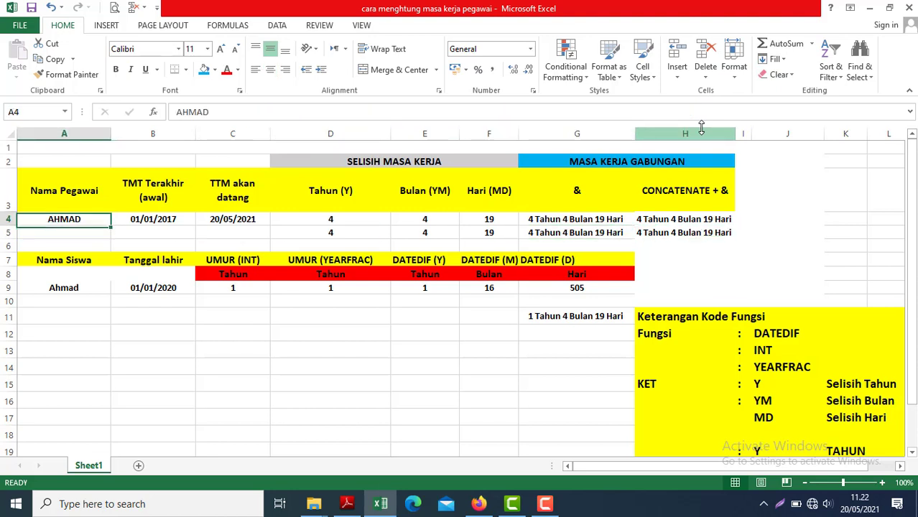
key("Right")
key("Right")
key("Right")
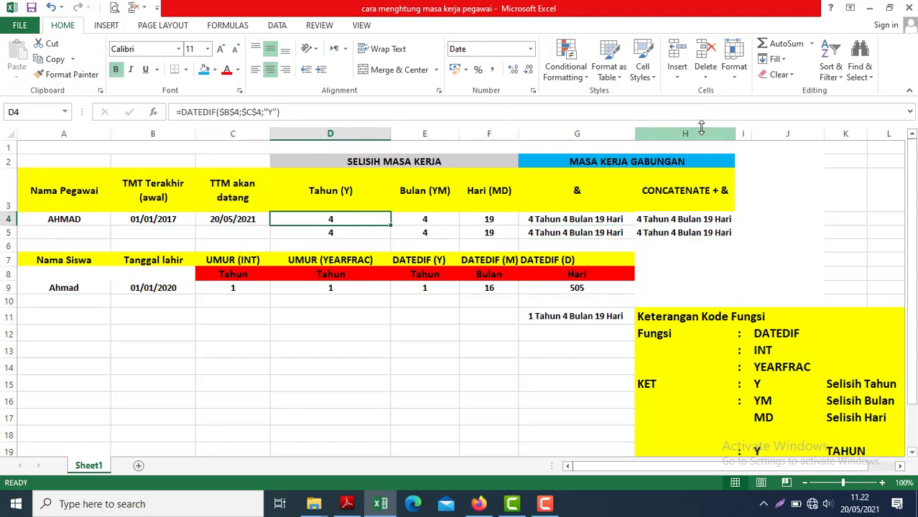
key("Right")
key("Right")
Examine the TODAY-based days, months and years formulas in F5, E5 and D5.
key("Down")
key("Right")
key("Left")
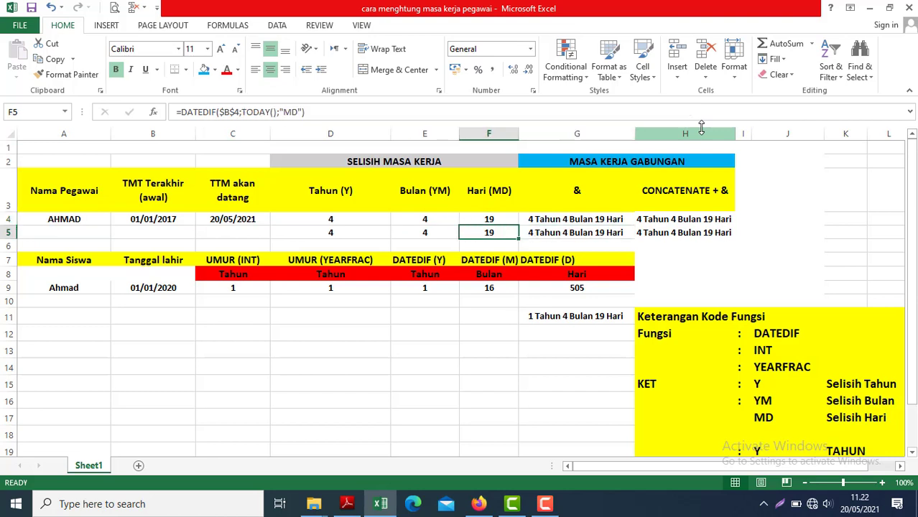
key("Left")
key("Left")
key("Right")
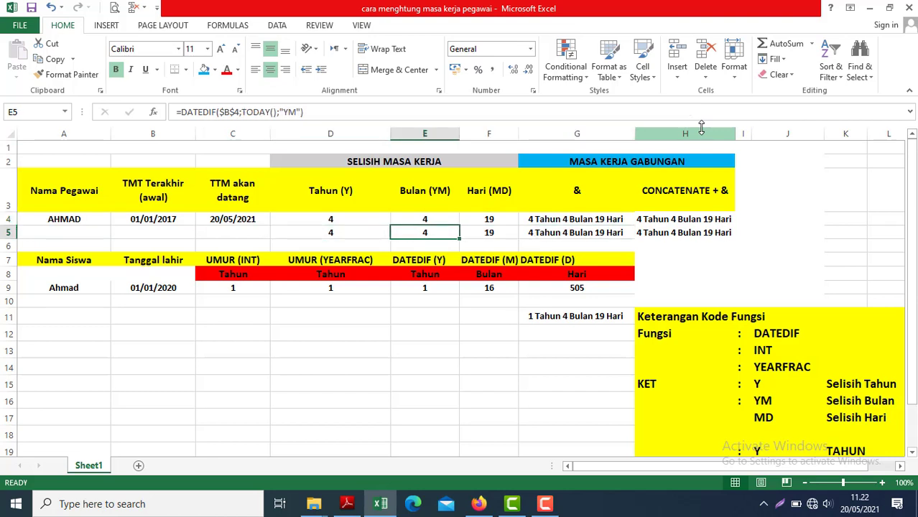
key("Left")
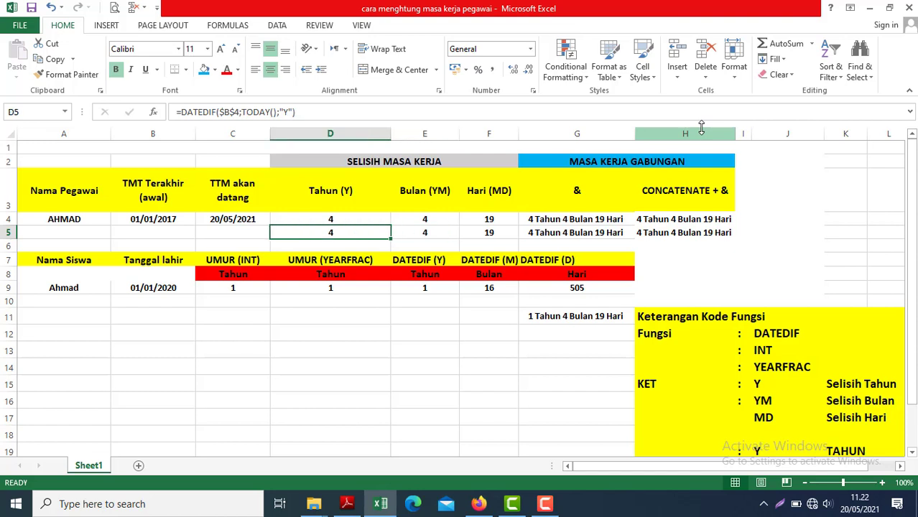
key("Right")
key("Left")
key("Left")
key("Left")
key("Left")
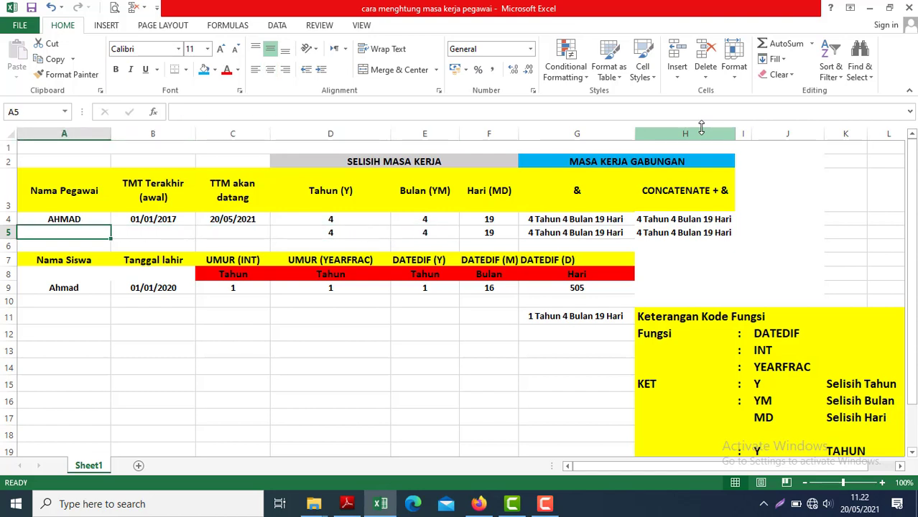
Review the student table's name and birth date headings and the INT age formula in C9.
key("Down")
key("Down")
key("Down")
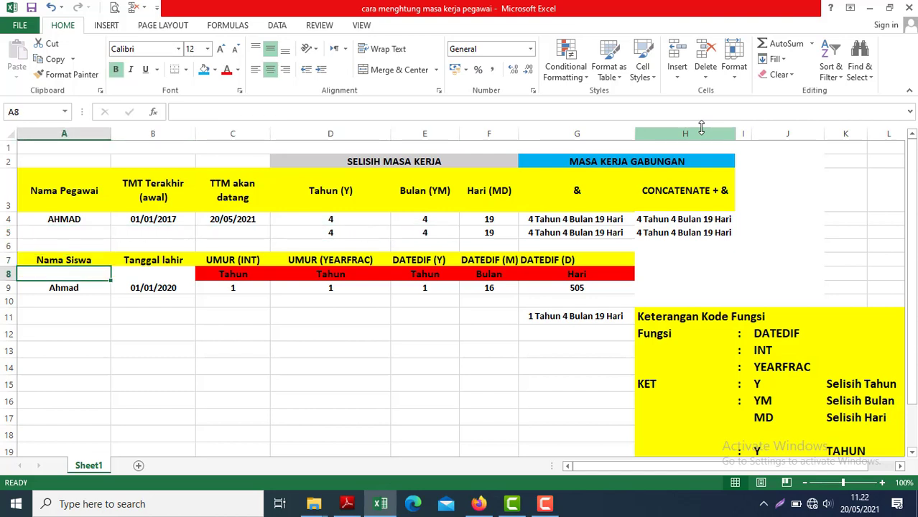
key("Up")
key("Right")
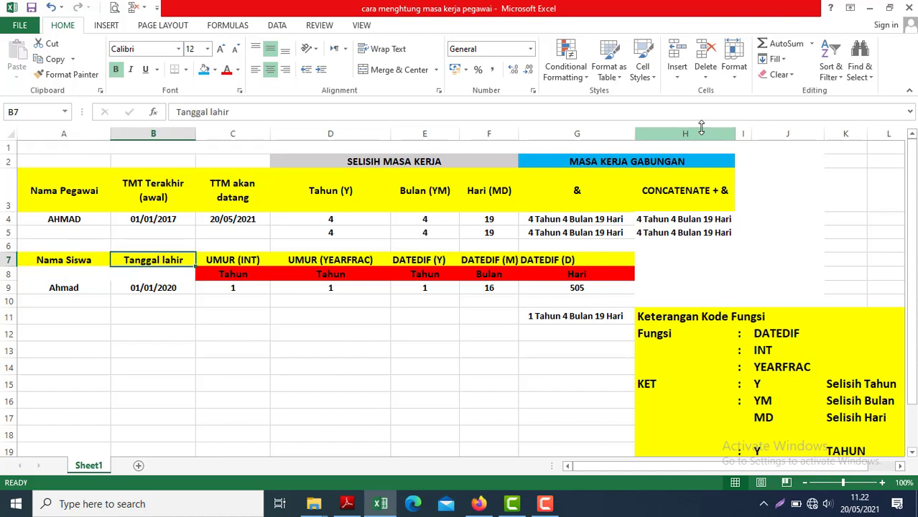
key("Down")
key("Right")
key("Right")
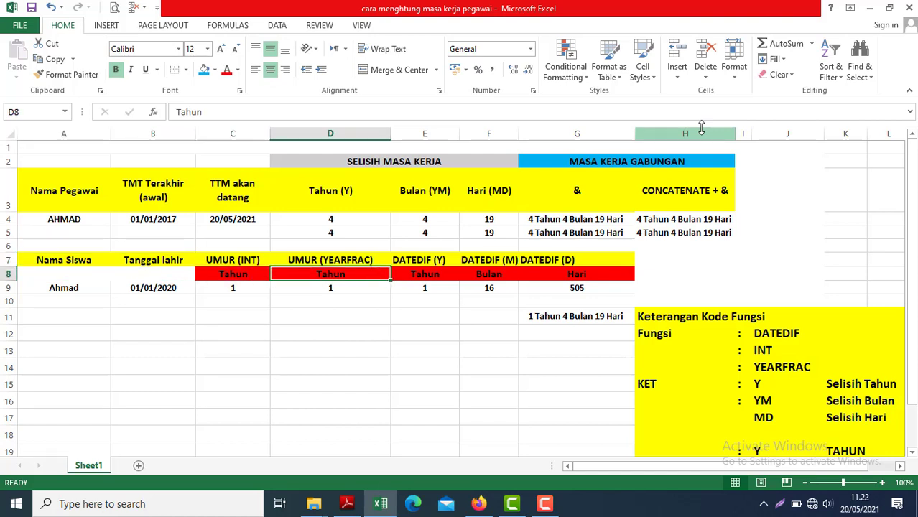
key("Left")
key("Up")
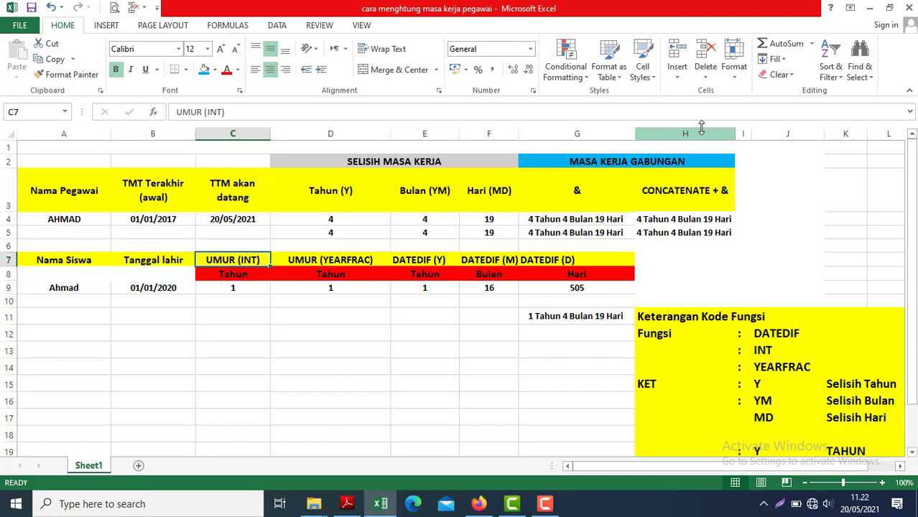
key("Down")
key("Down")
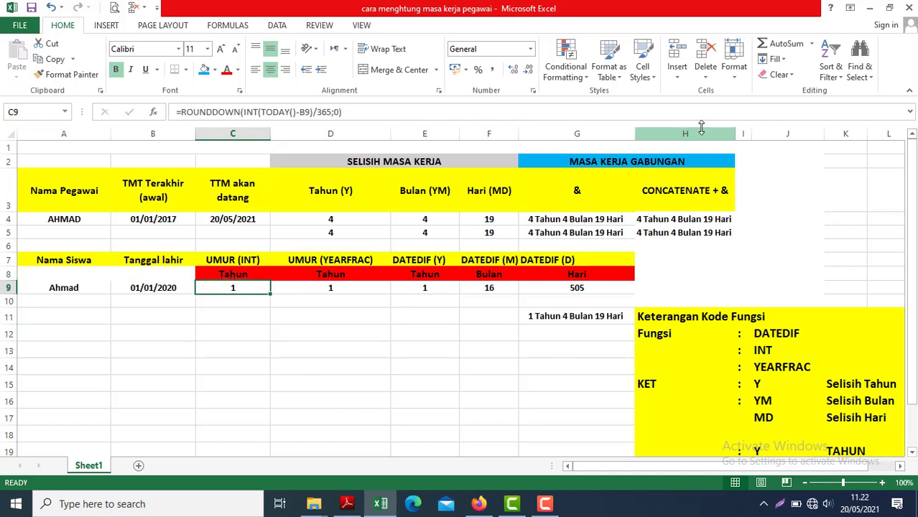
Review the YEARFRAC age column's headings in D7 and D8, up to the DATEDIF (Y) heading in E7.
key("Right")
key("Up")
key("Up")
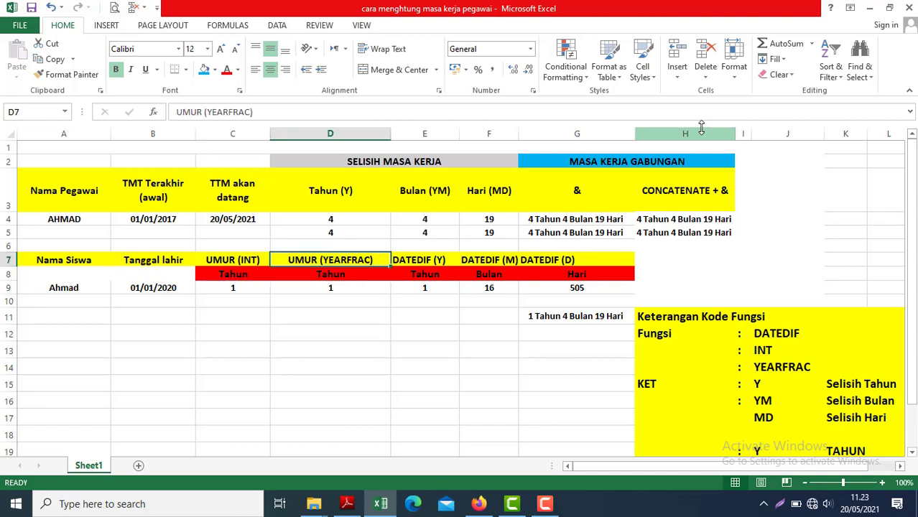
key("Down")
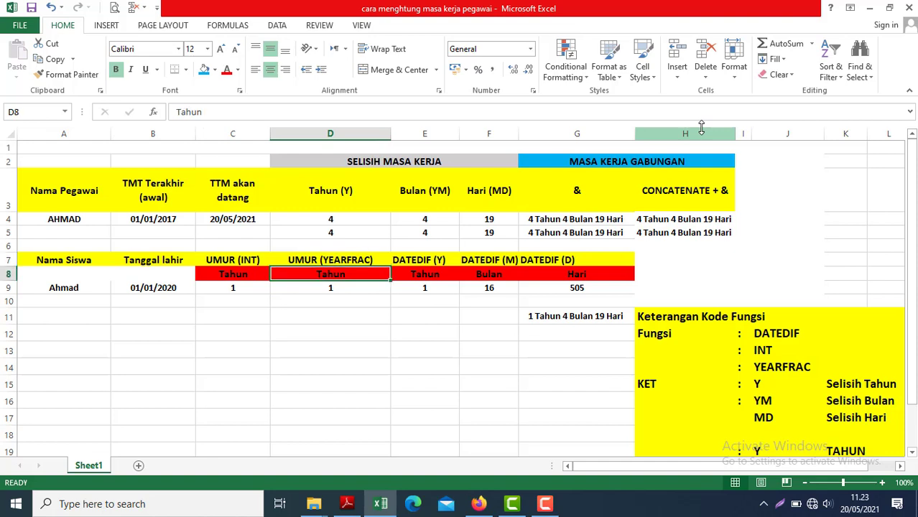
key("Up")
key("Right")
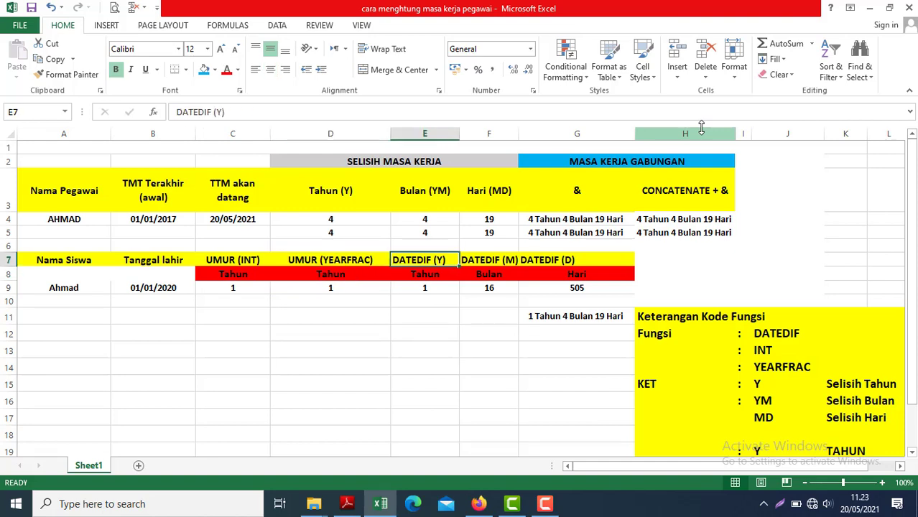
Examine the DATEDIF (Y) column from the headings in E7 and E8 to the years formula in E9.
key("Down")
key("Down")
key("Up")
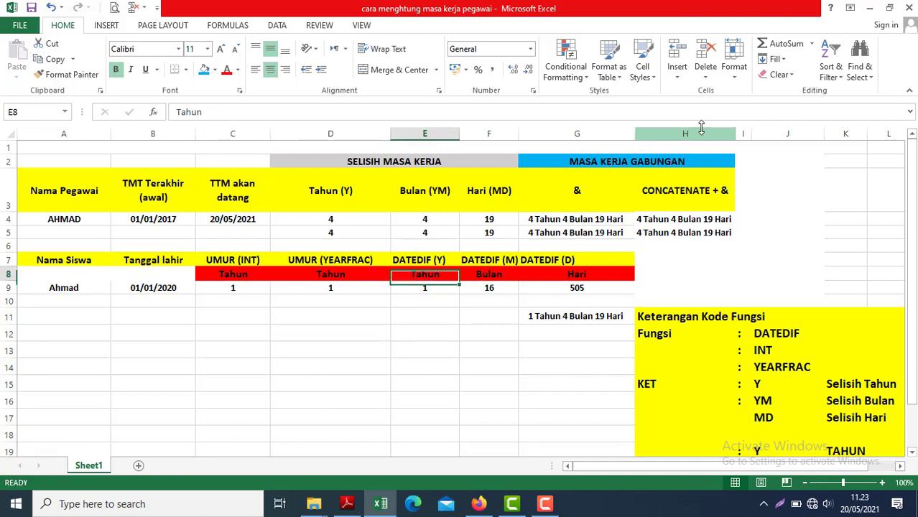
key("Up")
key("Down")
key("Down")
key("Up")
key("Up")
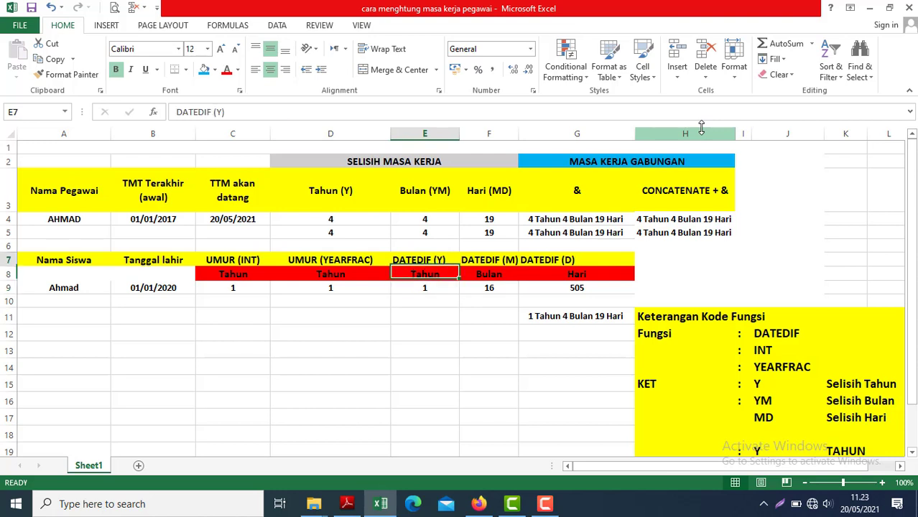
key("Down")
key("Down")
key("Up")
key("Up")
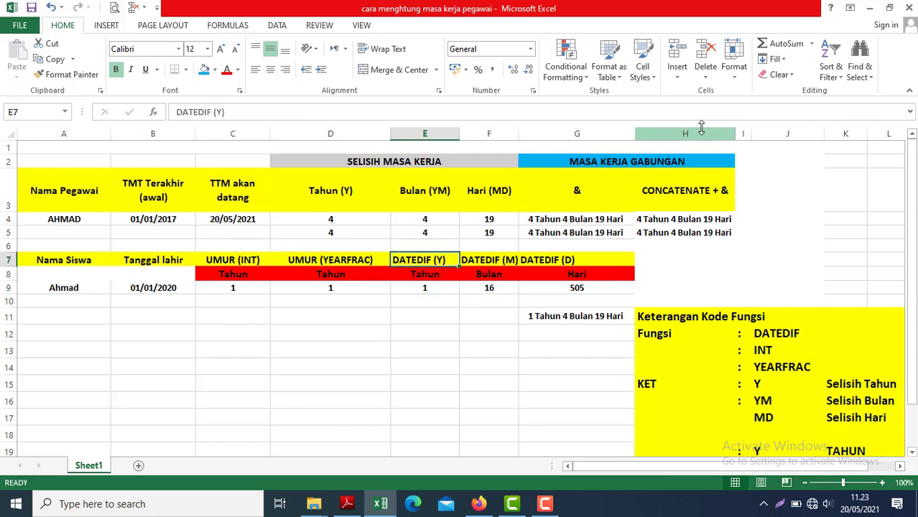
Compare the DATEDIF (M) and DATEDIF (D) headings with the months and days formulas in F9 and G9.
key("Right")
key("Down")
key("Down")
key("Up")
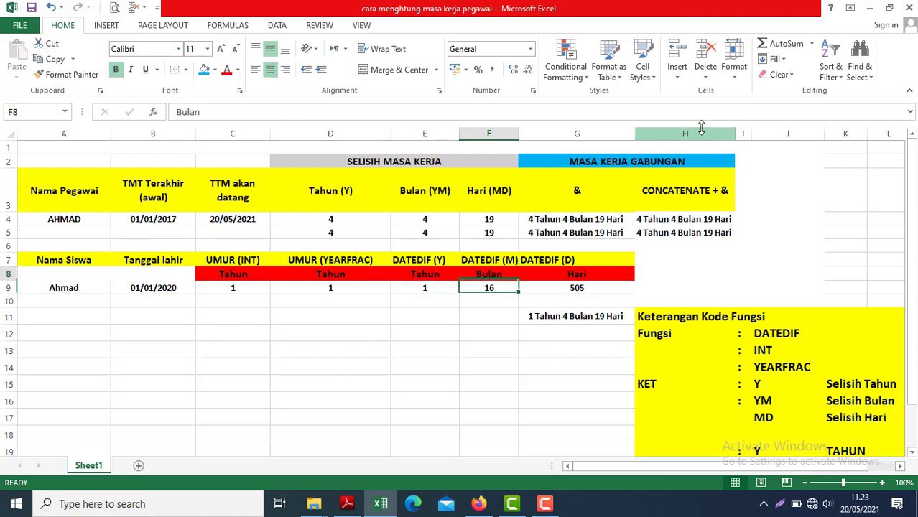
key("Up")
key("Right")
key("Down")
key("Down")
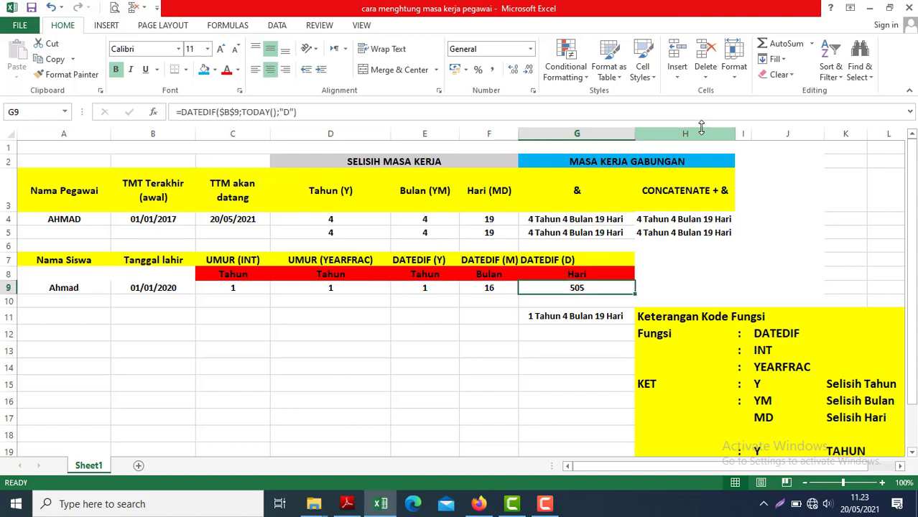
key("Left")
key("Right")
key("Left")
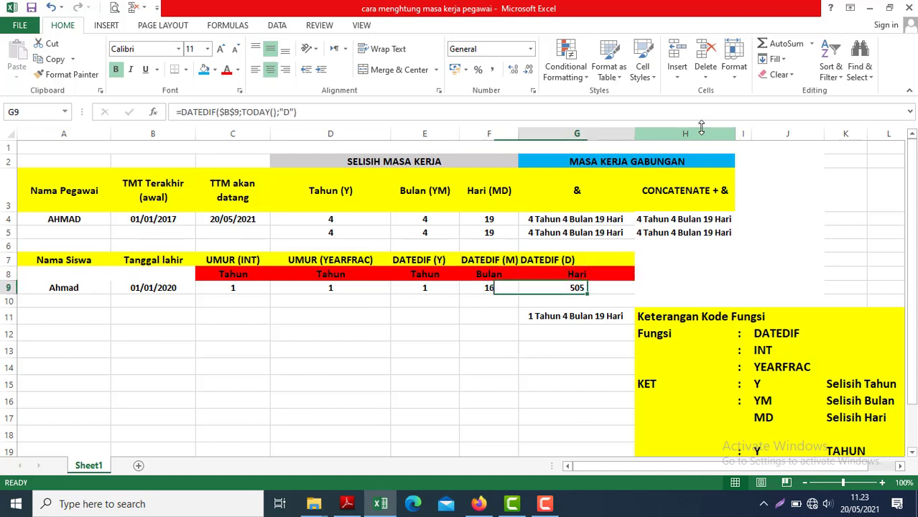
key("Right")
Replace the student's date of birth in B9 with a new date.
key("Left")
key("Left")
key("Left")
key("Left")
key("Left")
key("Left")
key("Right")
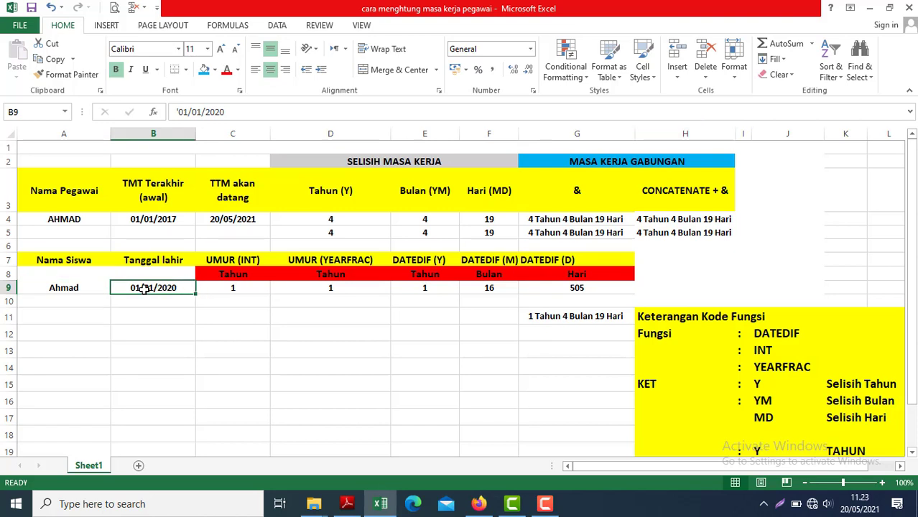
type("17")
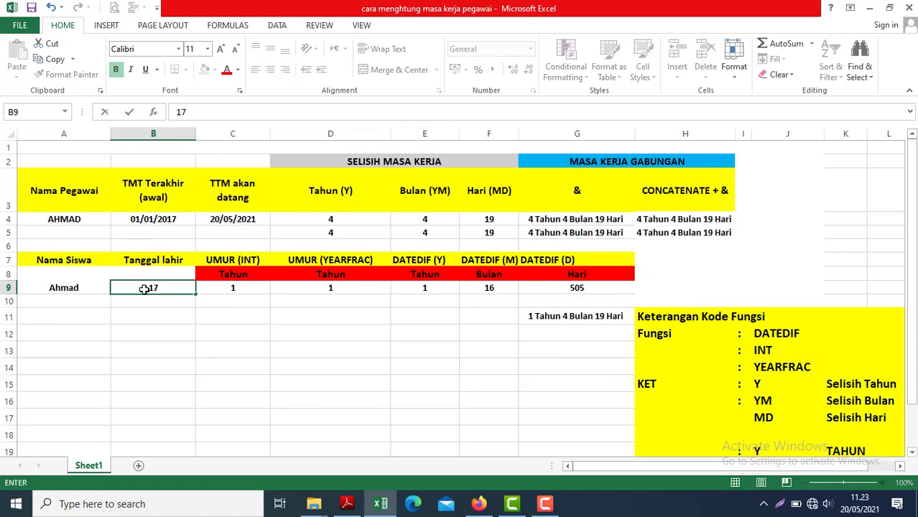
type("/06/1989")
key("Return")
Compare the INT, YEARFRAC and DATEDIF age formulas across C9 to G9 for the new birth date.
key("Up")
key("Right")
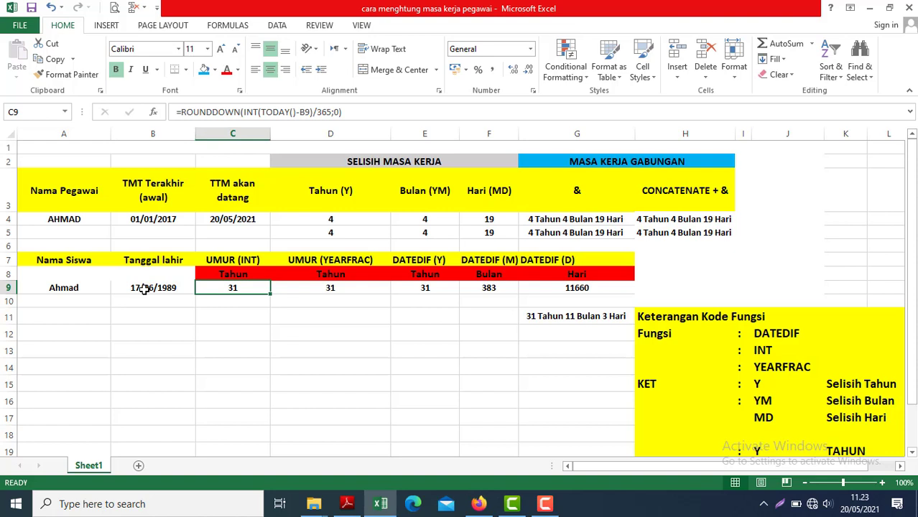
key("Right")
key("Right")
key("Right")
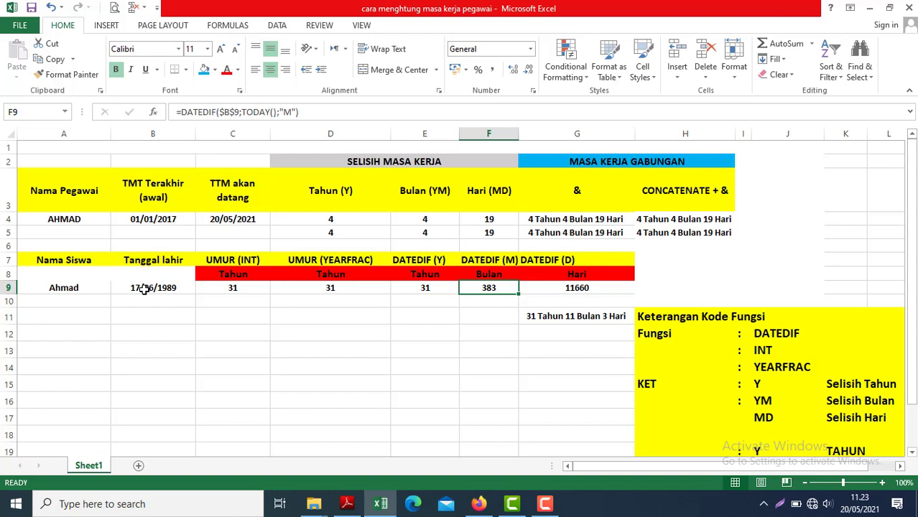
key("Right")
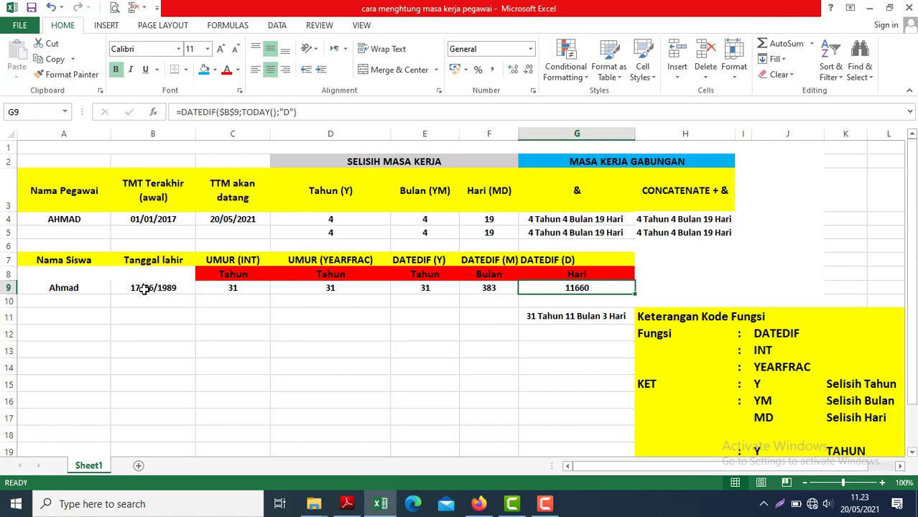
key("Left")
key("Left")
key("Left")
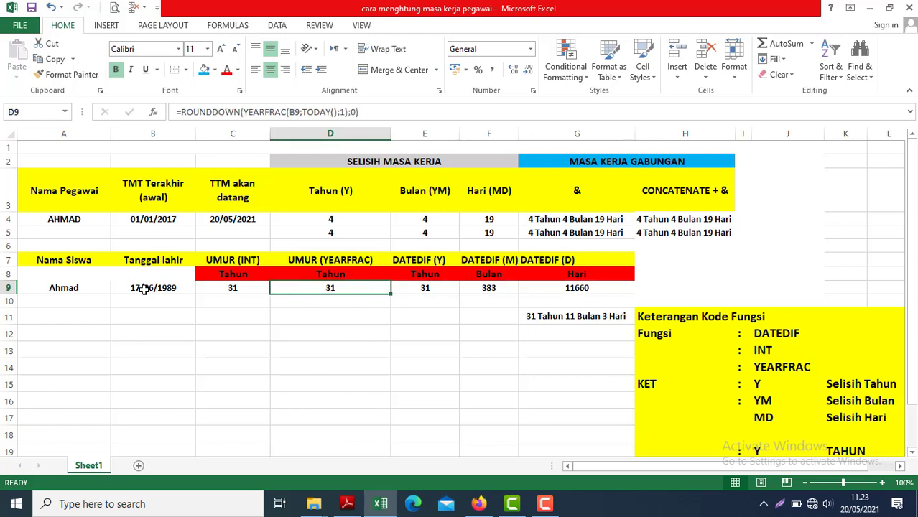
key("Left")
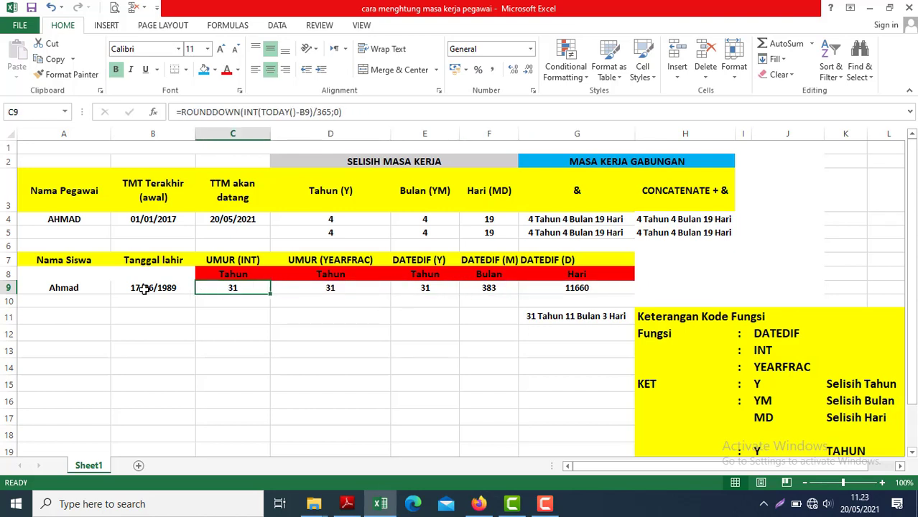
key("Right")
key("Left")
key("Right")
key("Left")
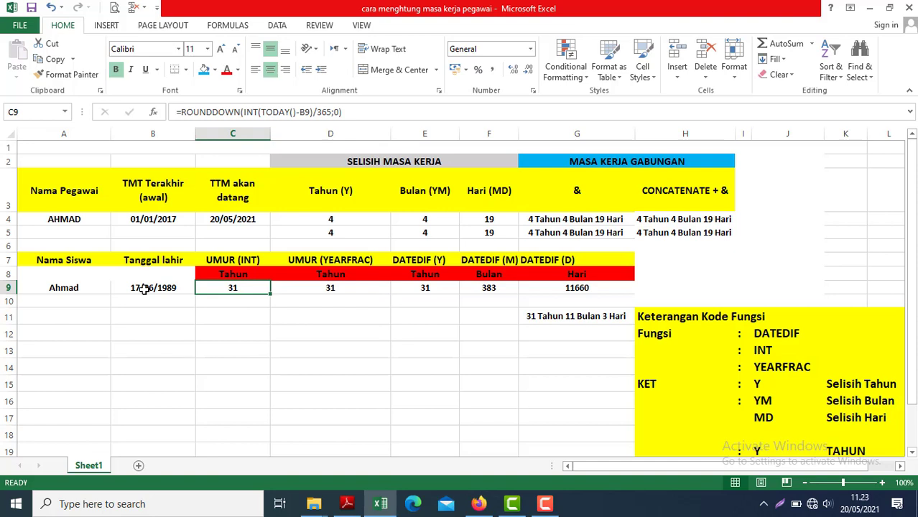
Set the divisor in C9's ROUNDDOWN and INT age formula to 366.
left_click(330, 113)
key("BackSpace")
type("6")
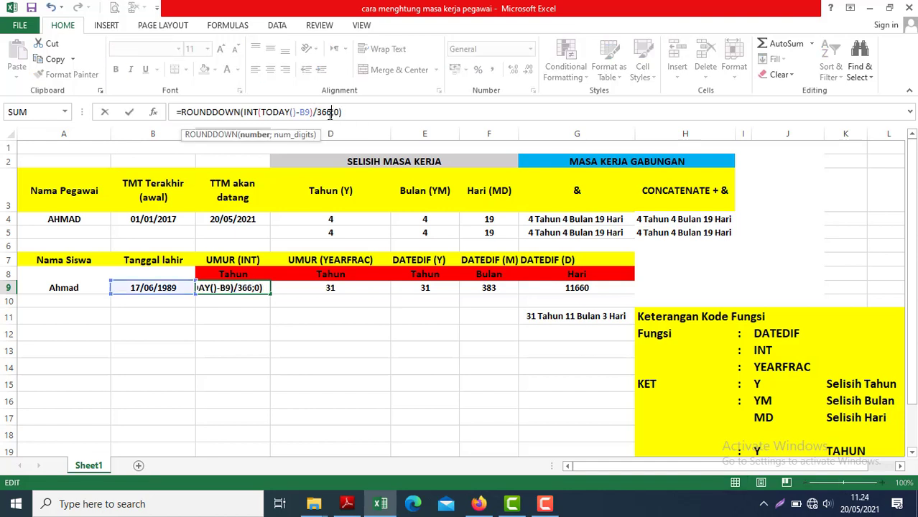
key("Return")
key("Up")
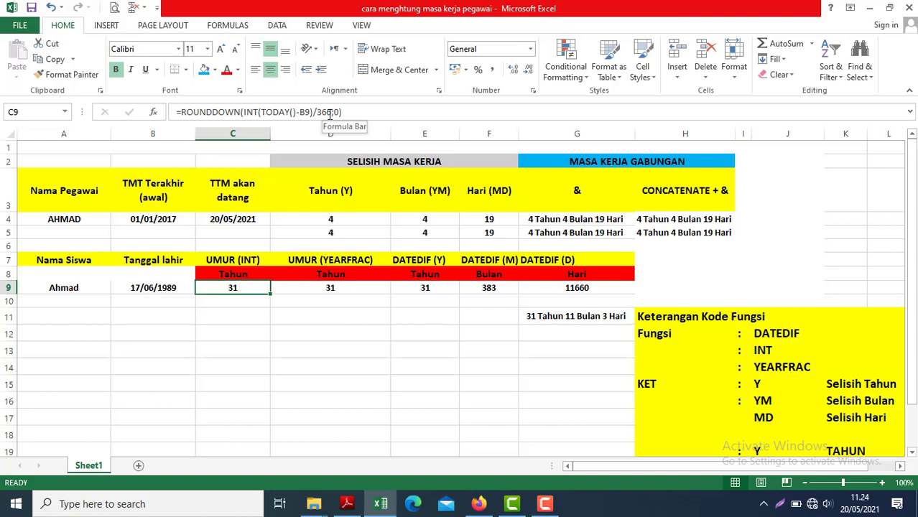
Remove the basis argument from D9's YEARFRAC formula and re-enter it as 1.
key("Right")
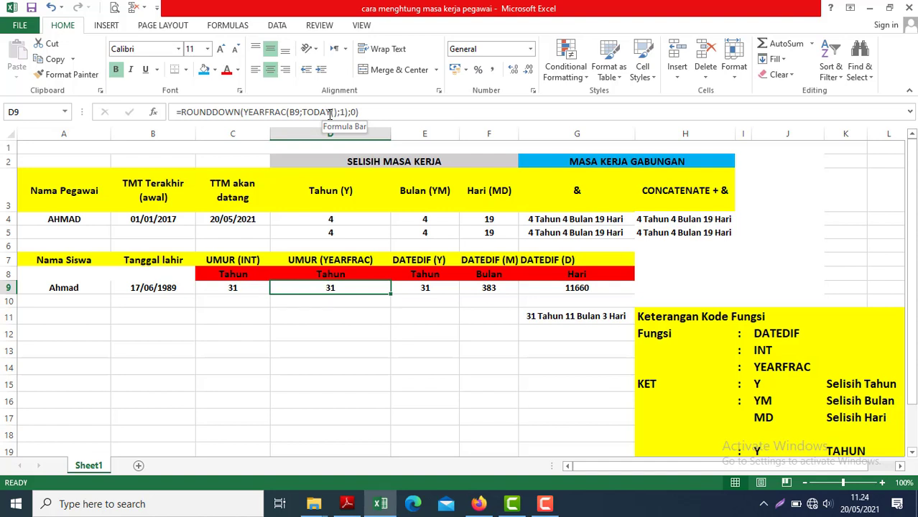
left_click(344, 113)
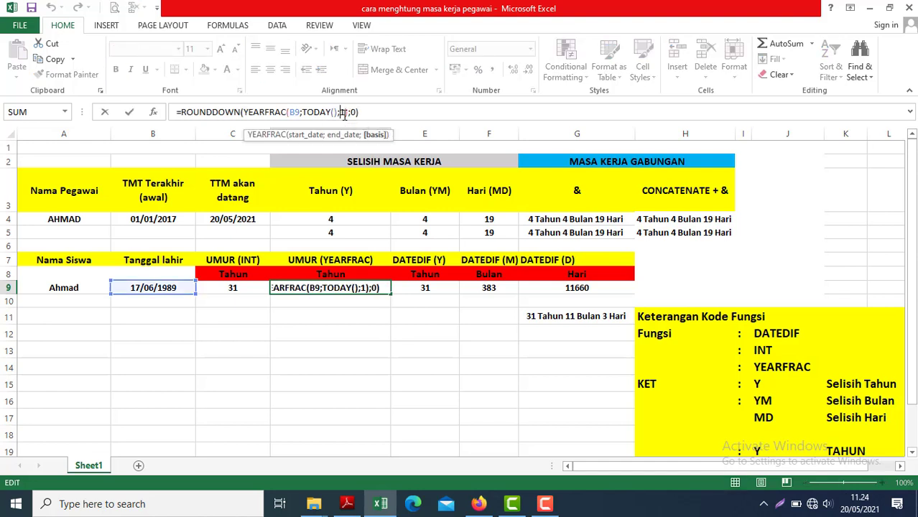
key("BackSpace")
key("BackSpace")
type(")")
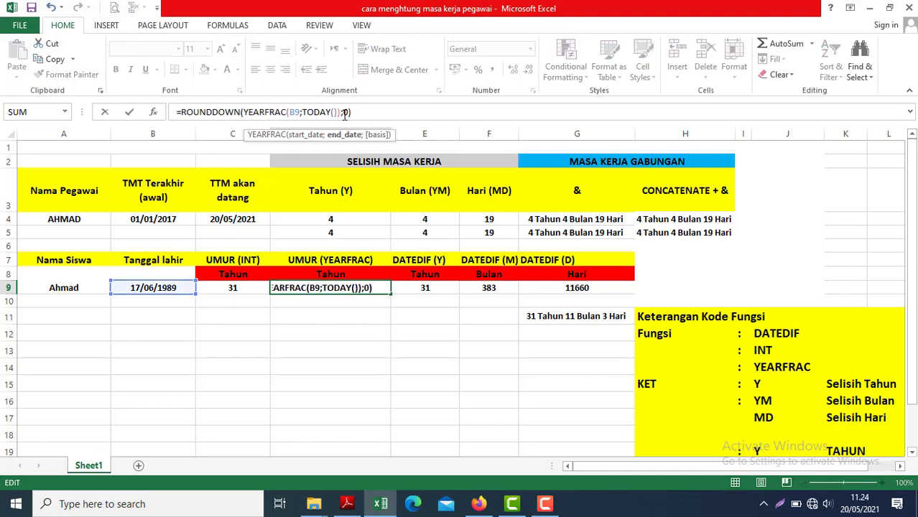
type("1")
key("BackSpace")
type(";1")
key("ctrl+Return")
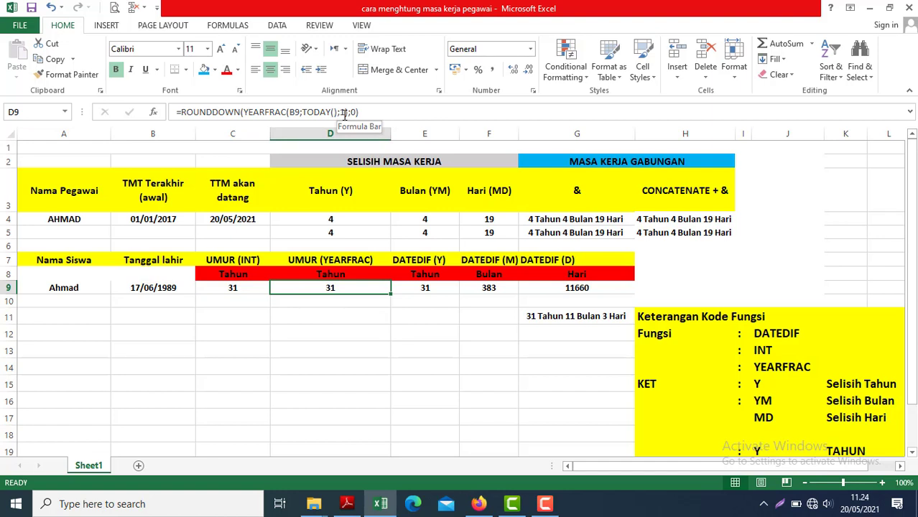
Replace D9's formula with =YEARFRAC(B9;TODAY();1), using the Actual/actual basis and no rounding.
key("Delete")
type("=YE")
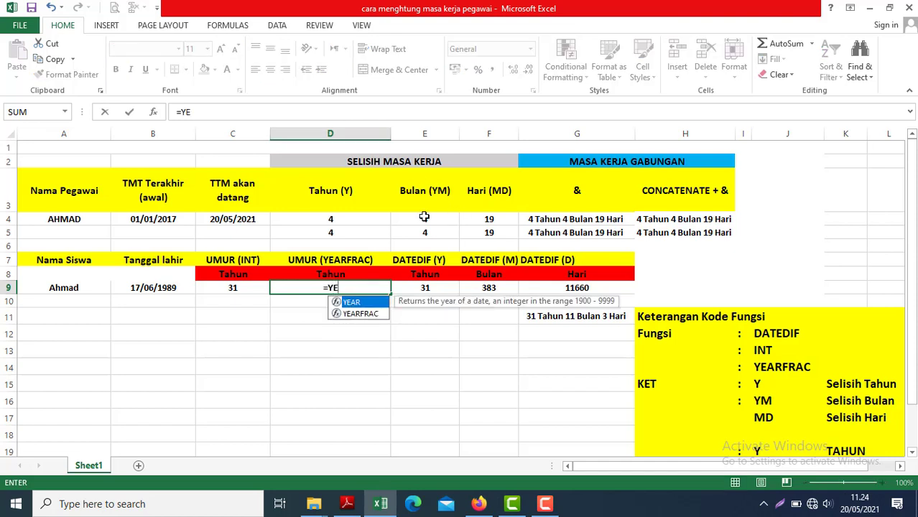
double_click(359, 314)
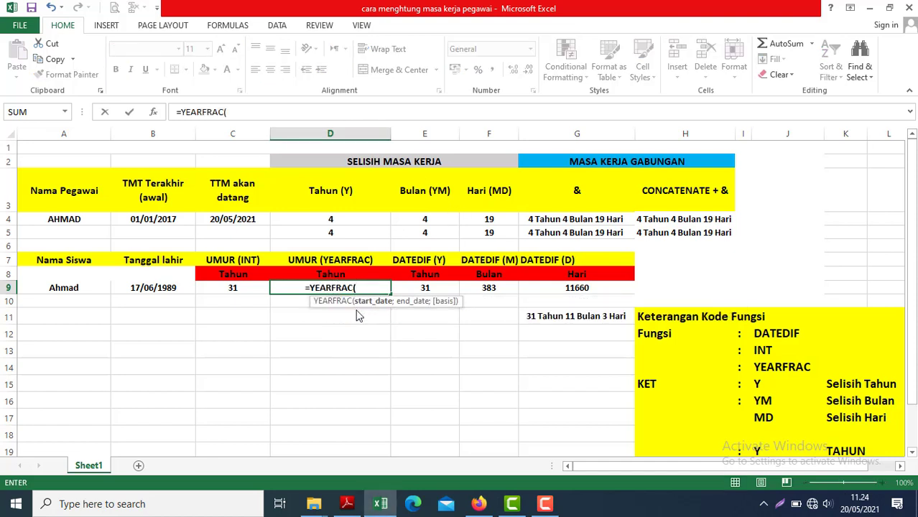
left_click(153, 287)
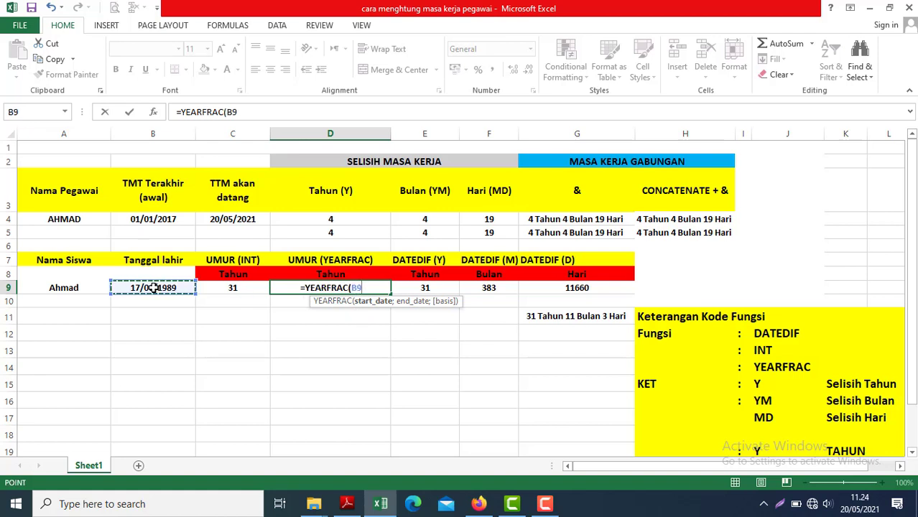
type(";")
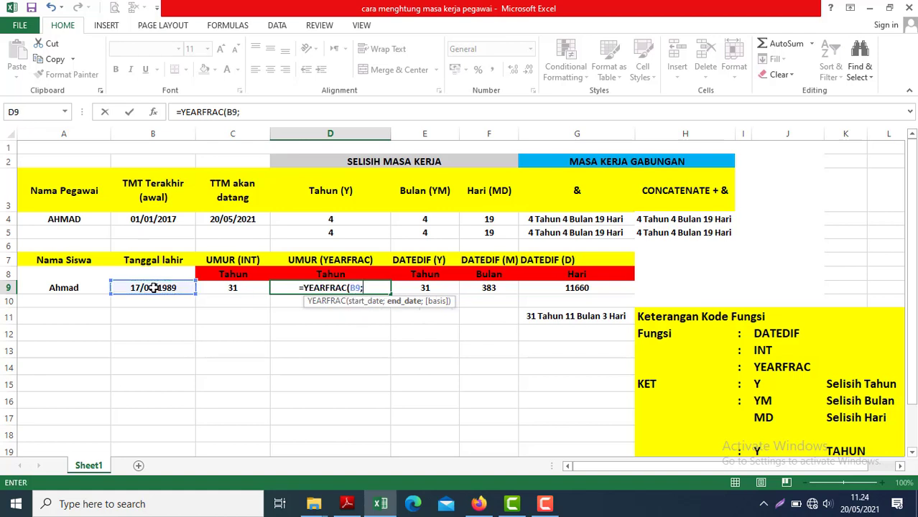
type("toda")
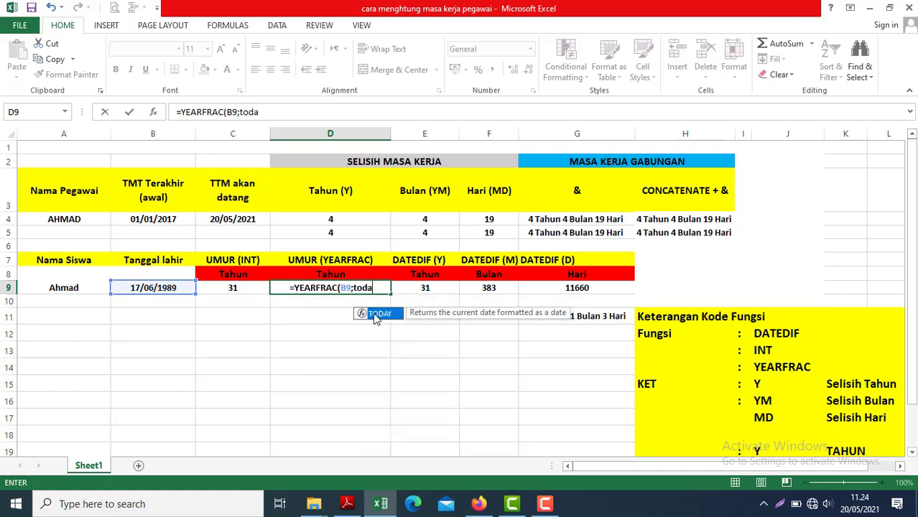
double_click(375, 314)
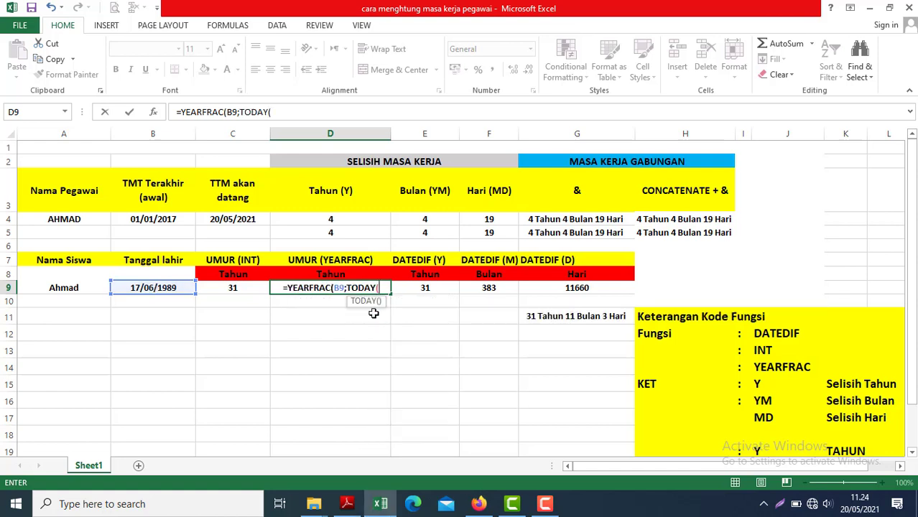
type(")")
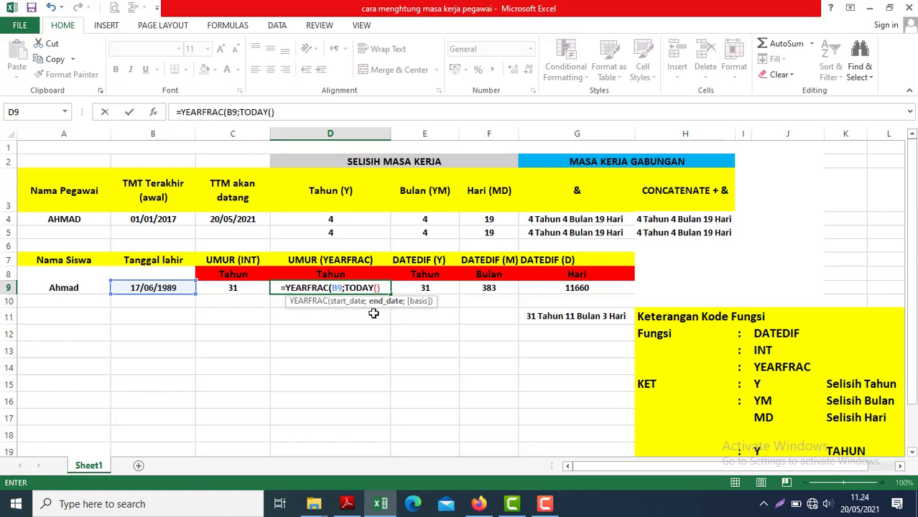
type(";")
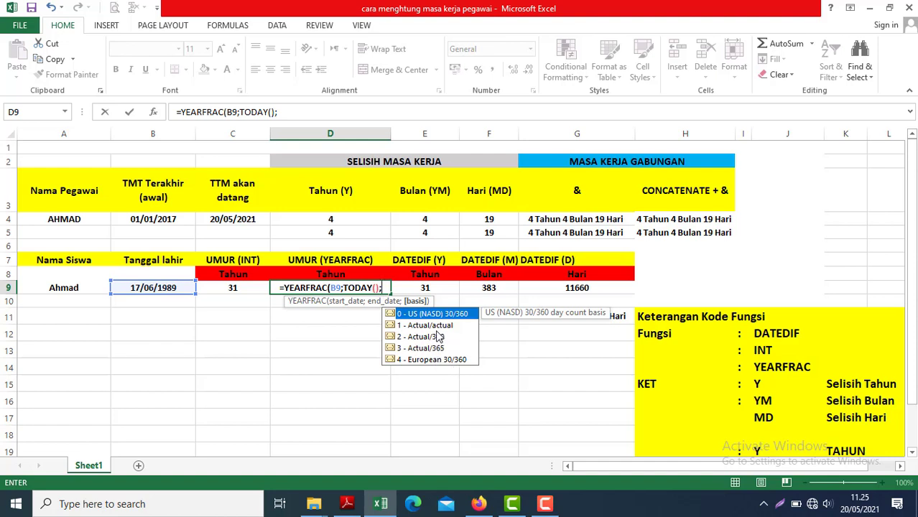
double_click(431, 326)
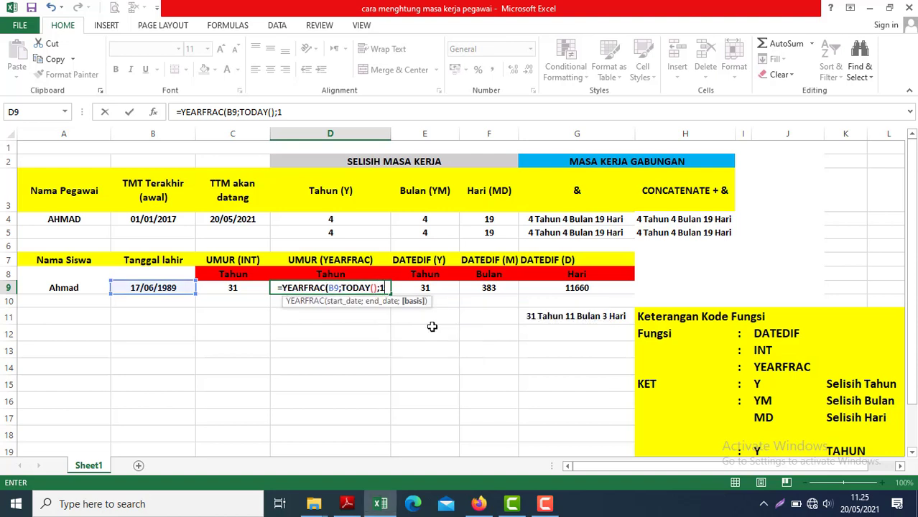
type(")")
key("ctrl+Return")
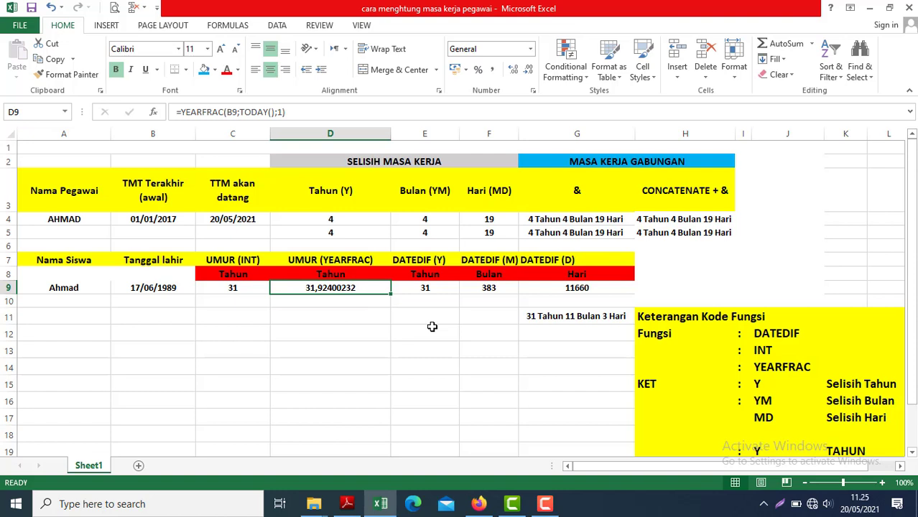
Wrap D9's YEARFRAC formula in ROUNDDOWN with 0 digits to give the age in whole years.
key("Left")
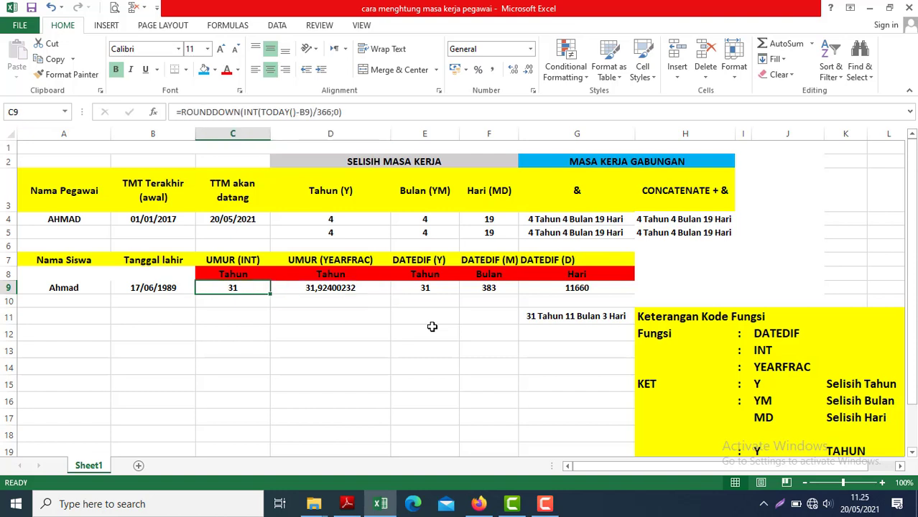
key("Right")
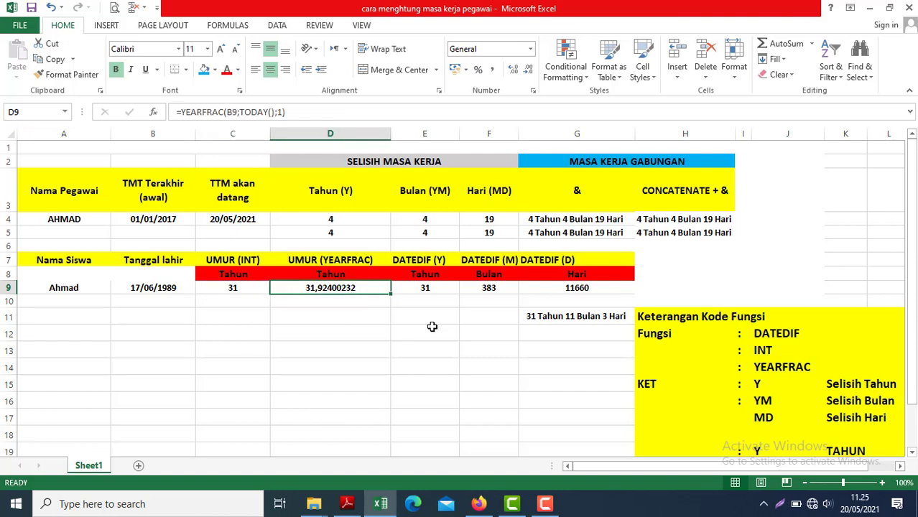
key("Right")
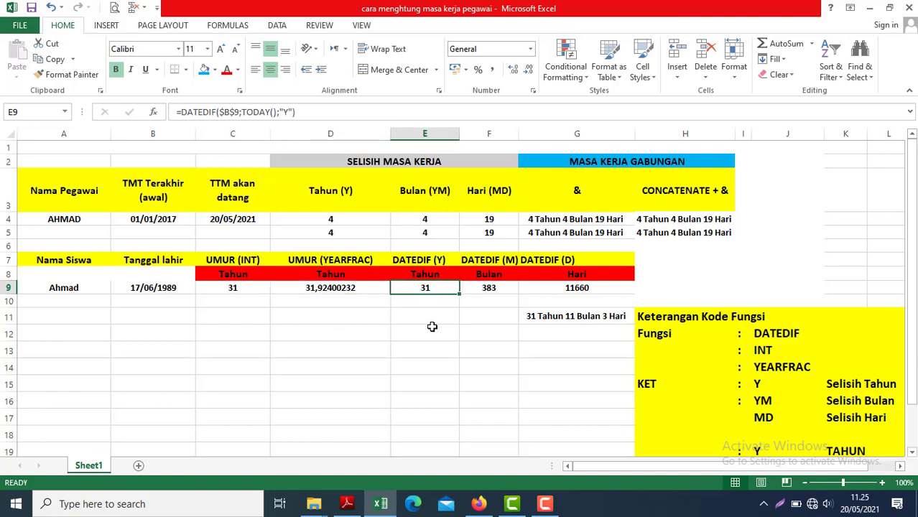
key("Left")
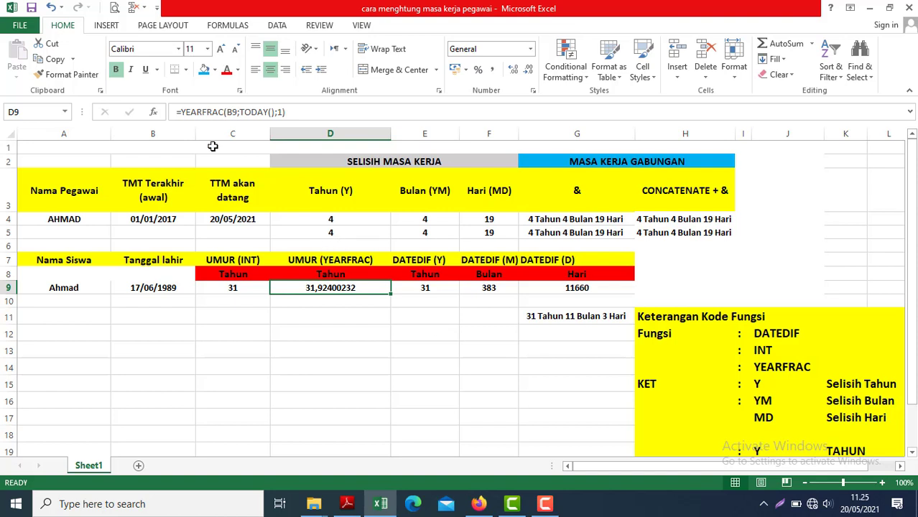
left_click(185, 115)
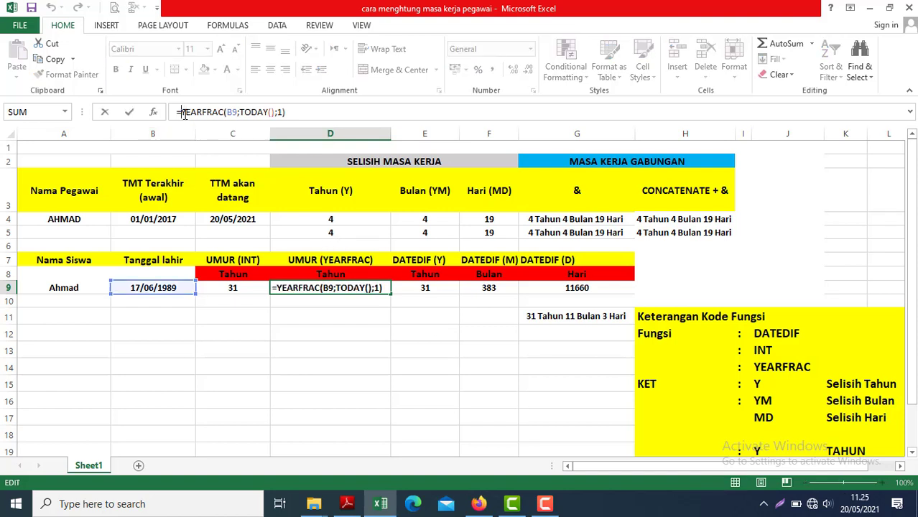
type("Ro")
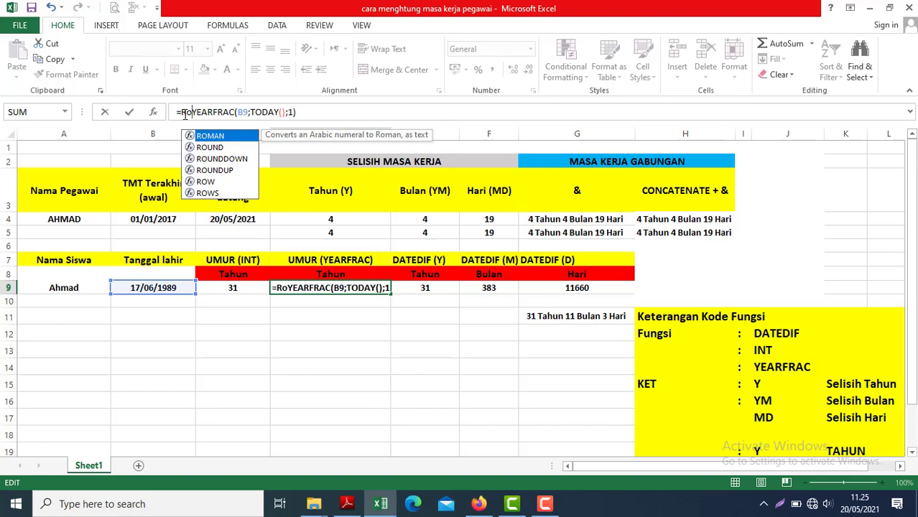
double_click(230, 158)
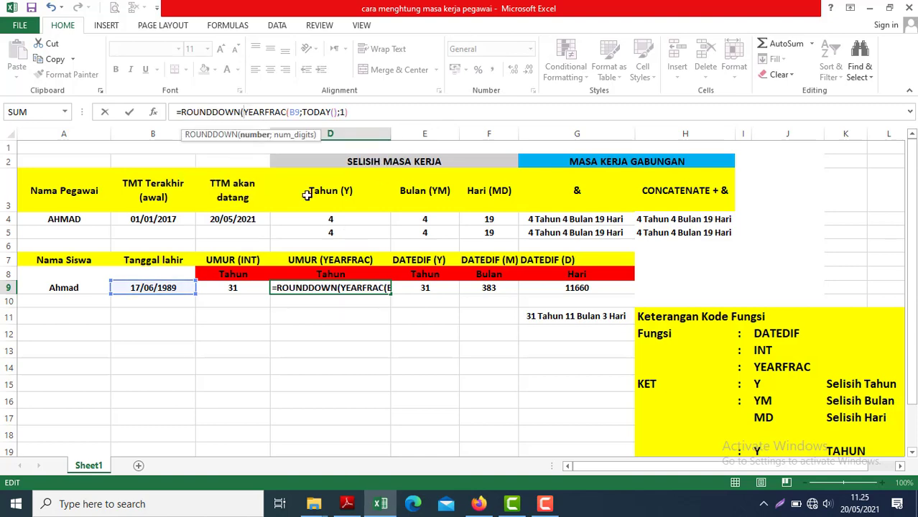
key("Return")
key("Return")
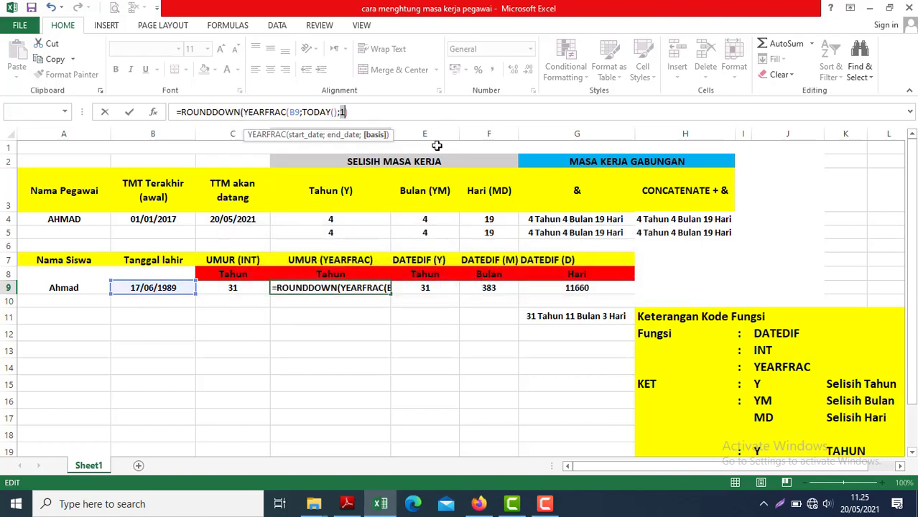
left_click(364, 115)
type(";0")
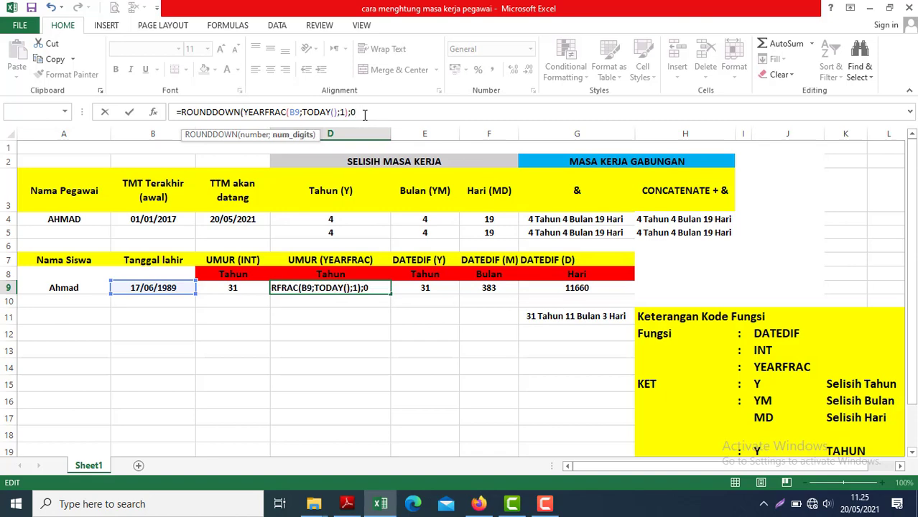
key("Return")
key("Return")
key("Up")
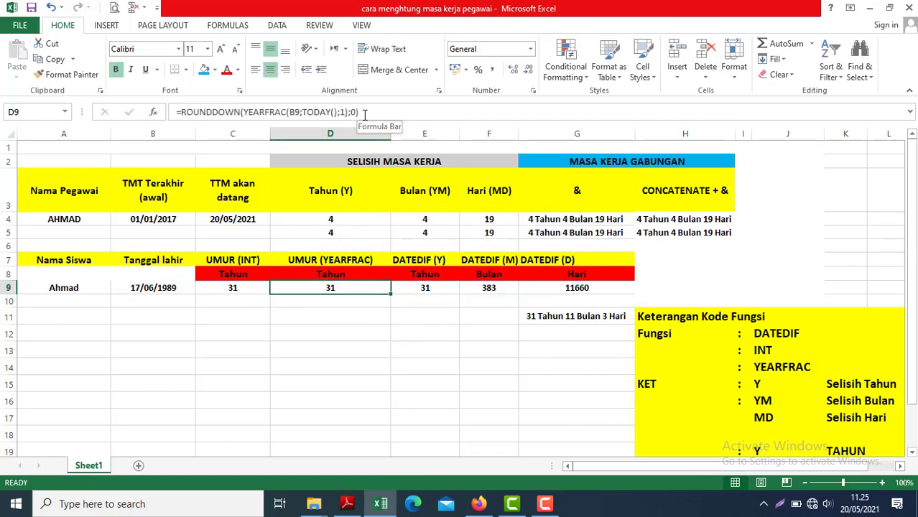
Compare the combined DATEDIF text formula for the student's age in G11 with the employee service formula in G5.
key("Right")
key("Left")
key("Right")
key("Right")
key("Down")
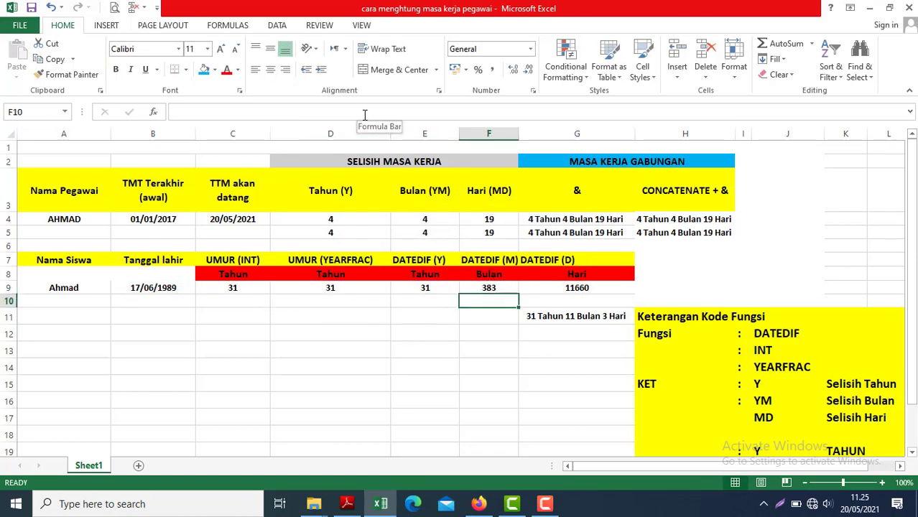
key("Right")
key("Down")
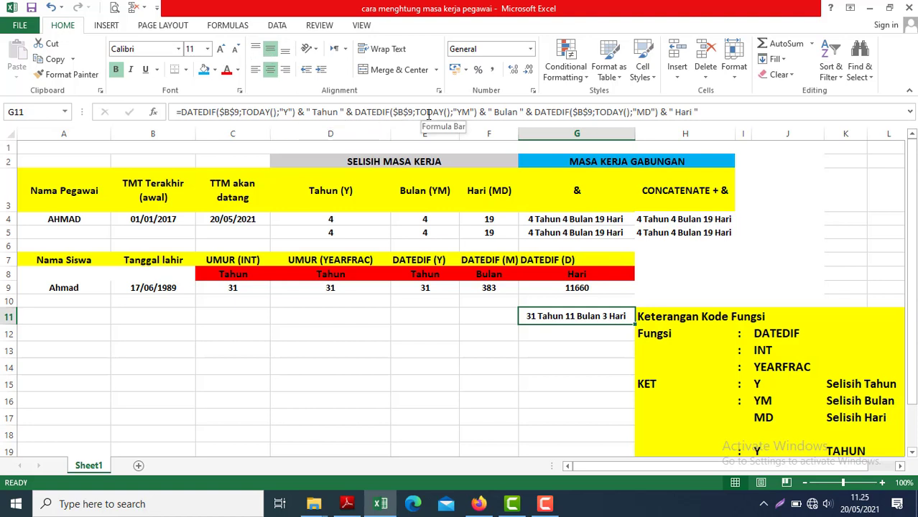
left_click(537, 233)
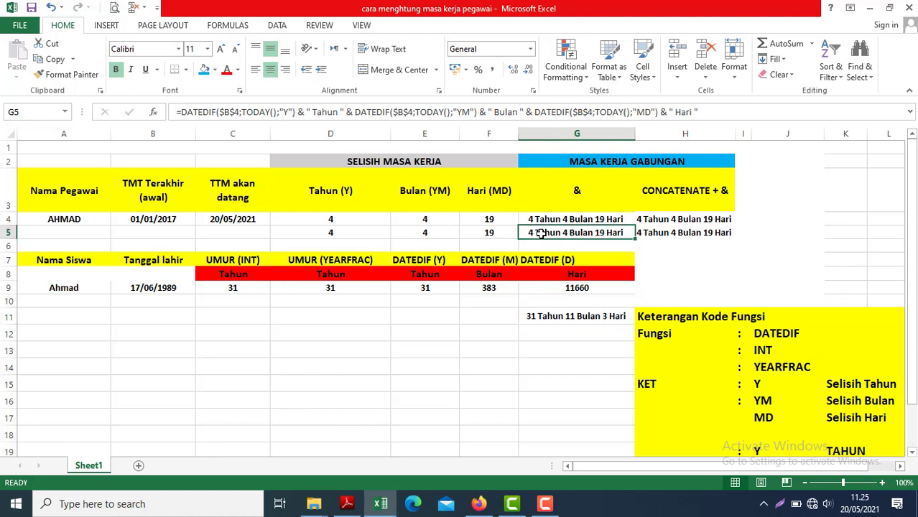
left_click(540, 316)
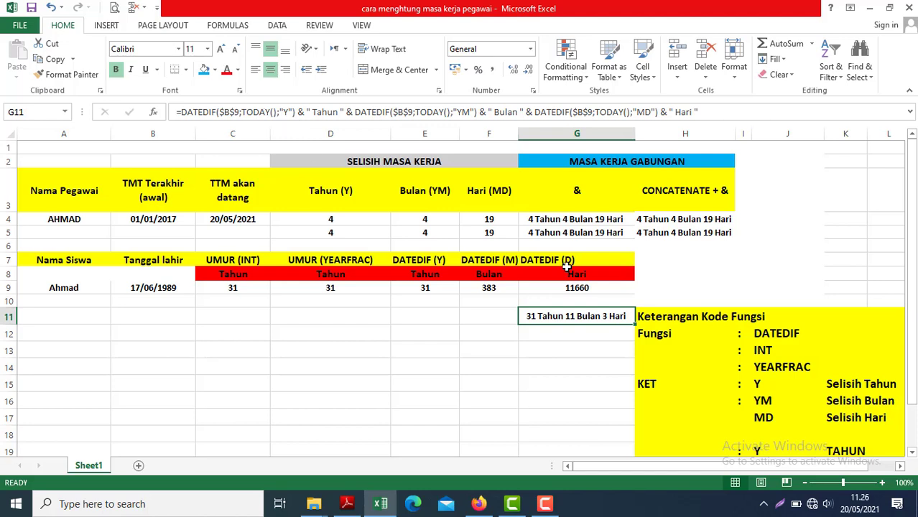
Enter =DATEDIF(B9;TODAY();"Y") in E13 to calculate the student's age in full years.
key("Left")
key("Left")
key("Down")
key("Down")
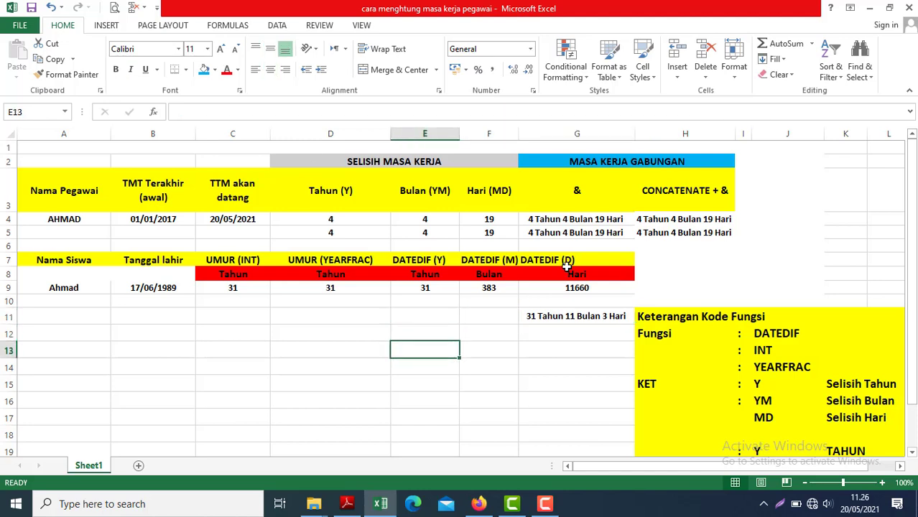
type("=")
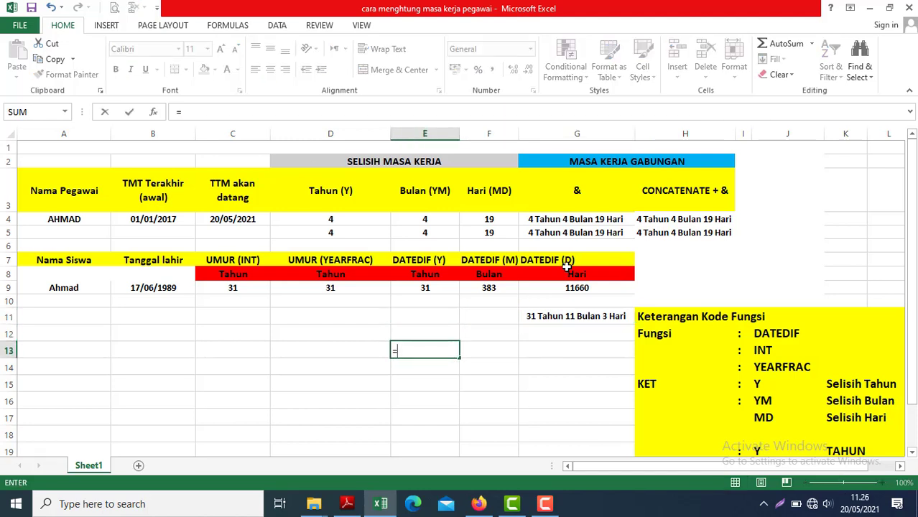
type("f")
key("BackSpace")
type("DATE")
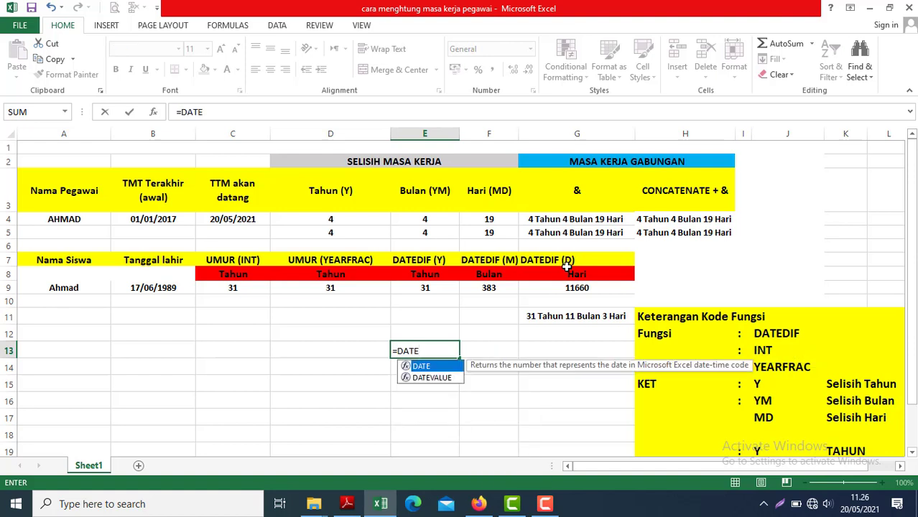
type("DI")
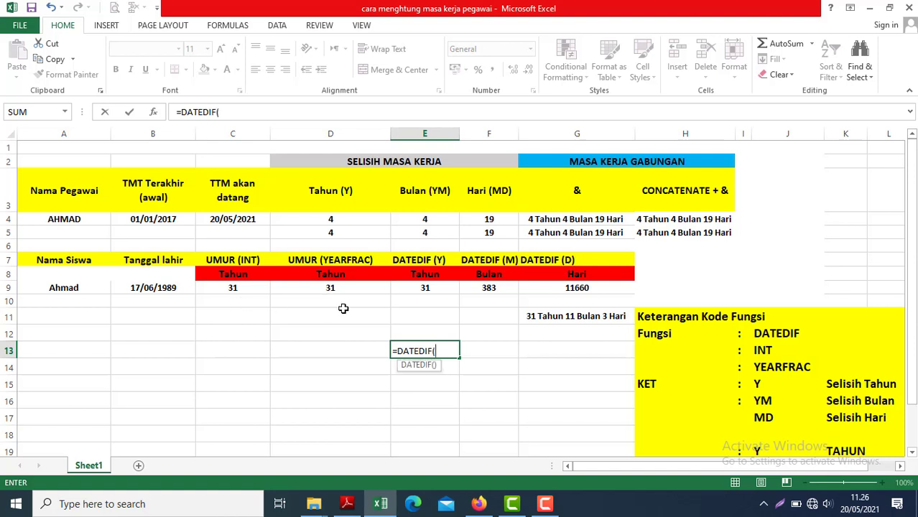
type("F(")
left_click(151, 285)
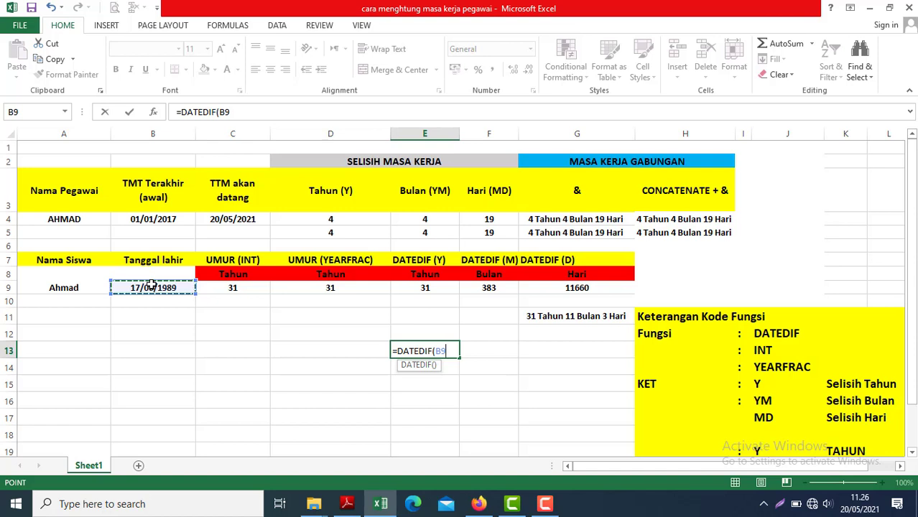
type(";")
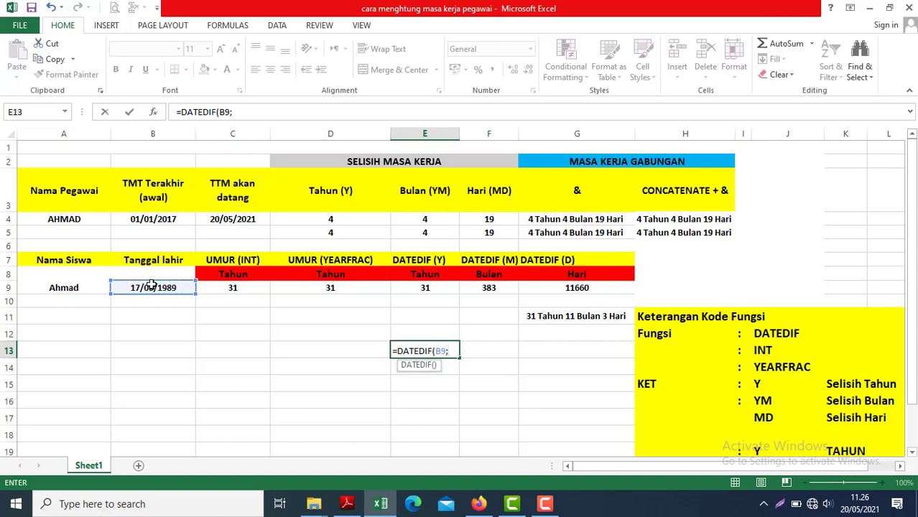
type("To")
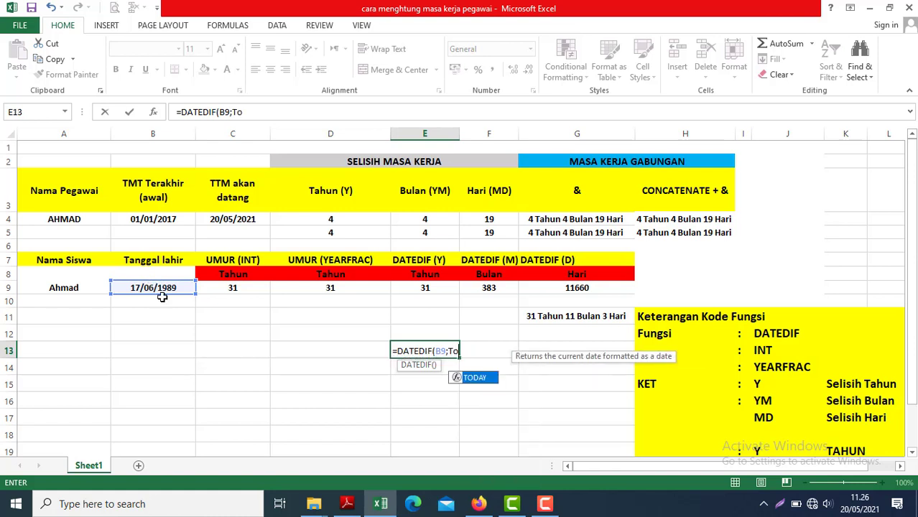
double_click(480, 378)
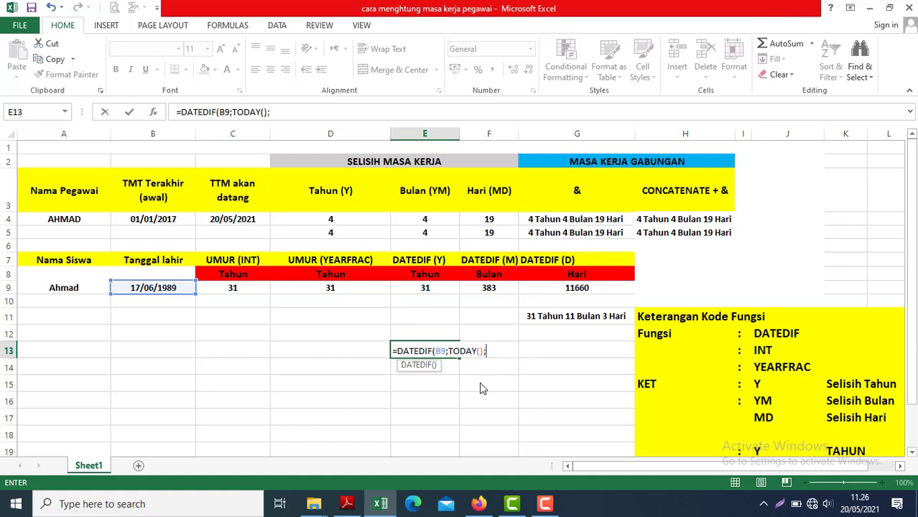
type(";")
type("\"Y\"")
key("Return")
key("Return")
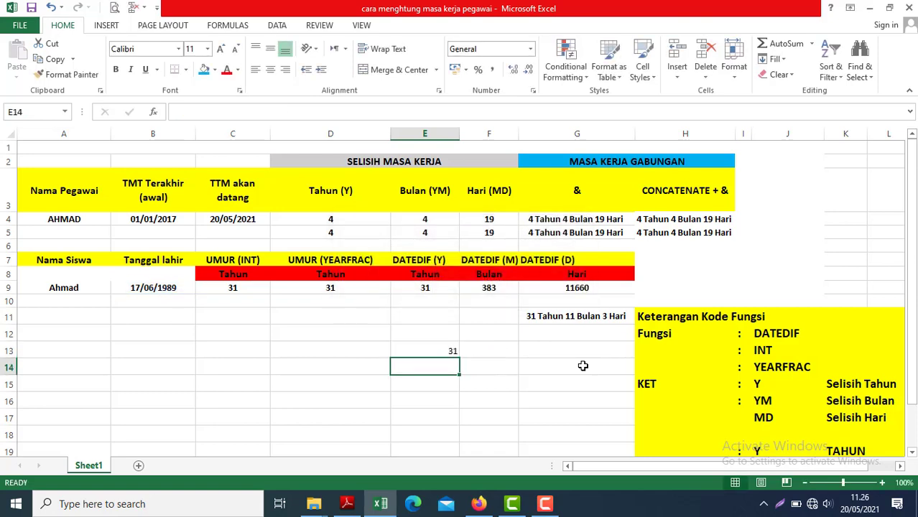
Change the unit in E13's DATEDIF formula to "YM" to calculate the remaining months of the student's age.
key("Up")
key("Up")
key("Up")
key("Up")
key("Up")
key("Down")
key("Down")
key("Down")
key("Down")
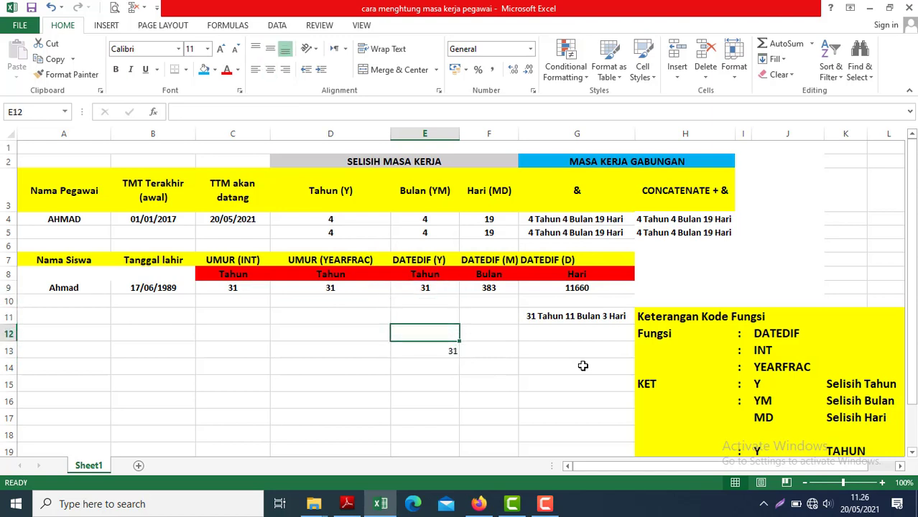
left_click(279, 114)
type("M")
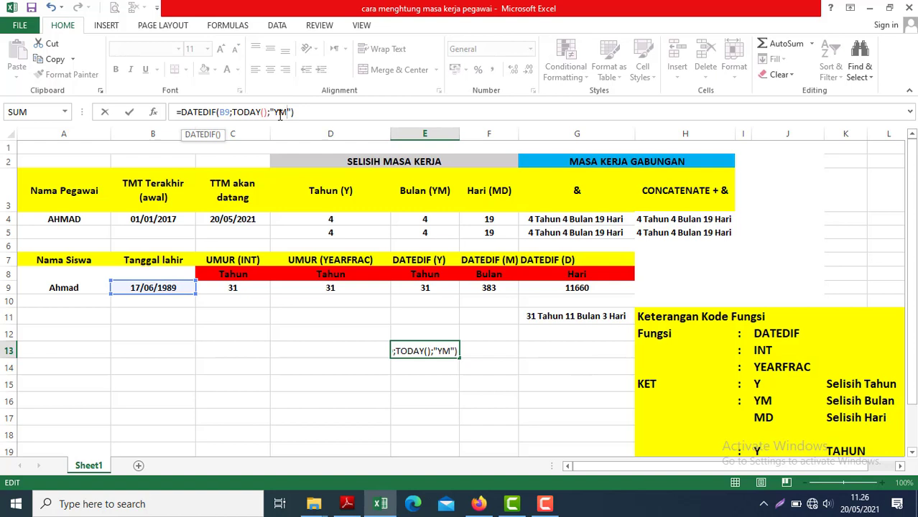
key("Return")
key("Up")
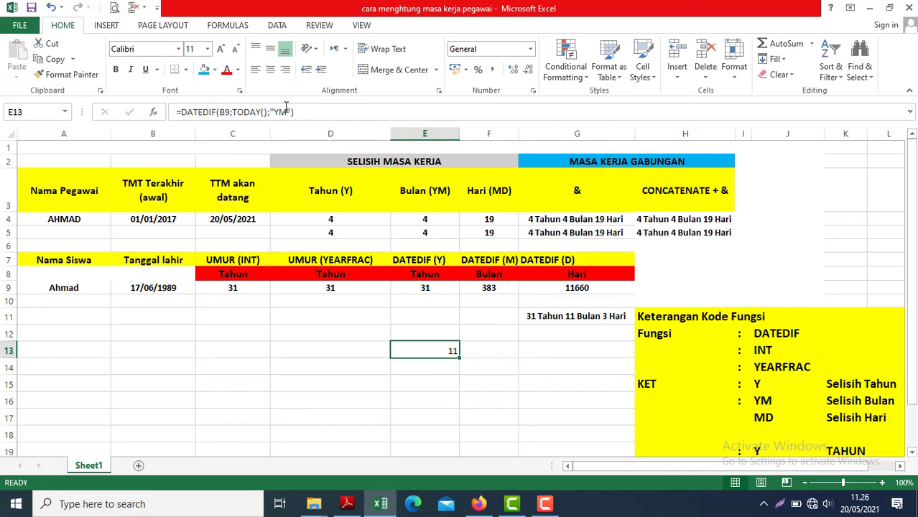
Change the unit in E13's DATEDIF formula to "MD" to calculate the remaining days of the student's age.
left_click(285, 109)
key("BackSpace")
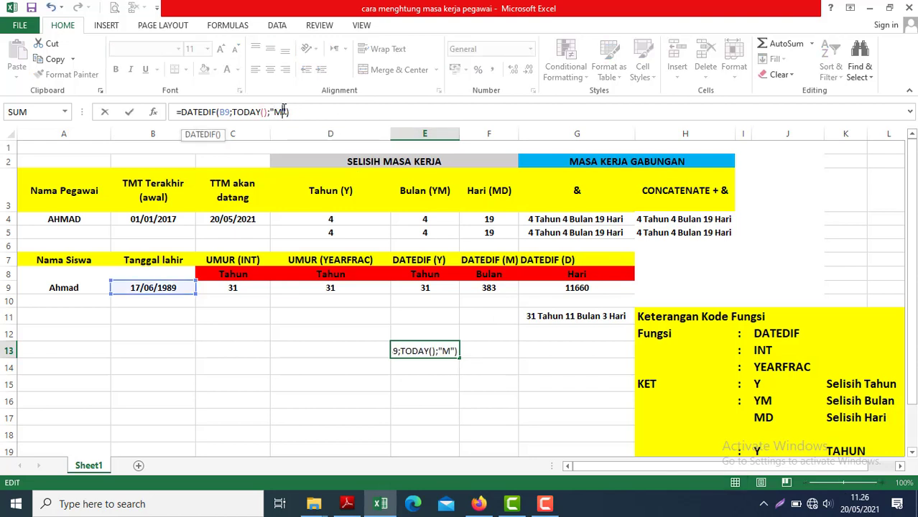
key("Return")
key("Up")
key("Right")
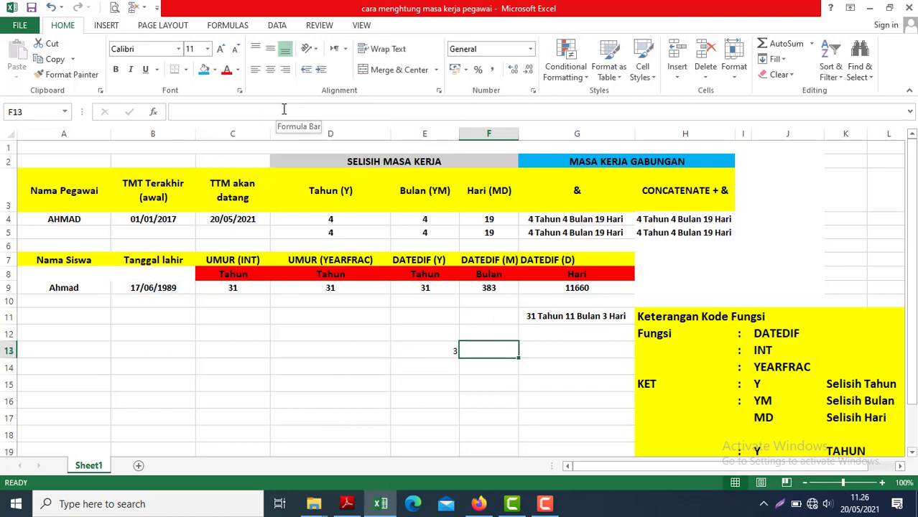
Review the combined length-of-service columns built with & and with CONCATENATE.
key("Right")
key("Up")
key("Up")
key("Up")
key("Up")
key("Up")
key("Up")
key("Up")
key("Up")
key("Up")
key("Up")
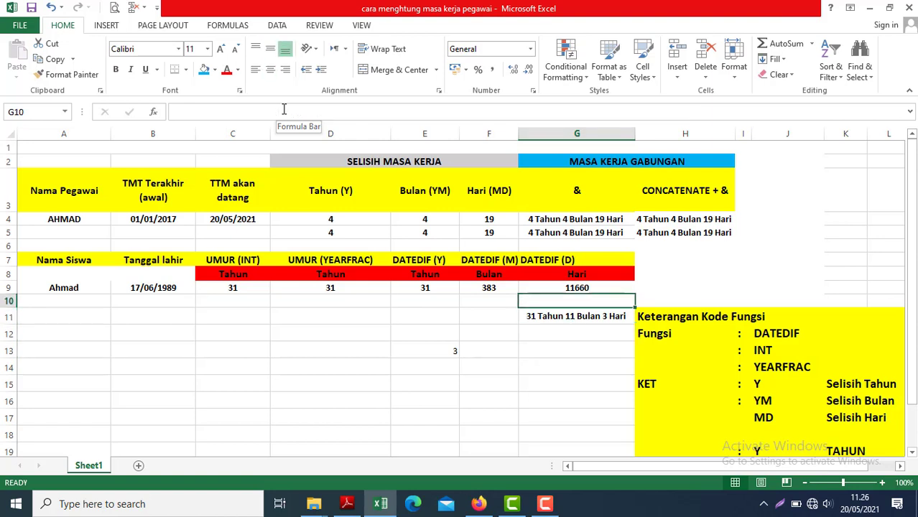
key("Right")
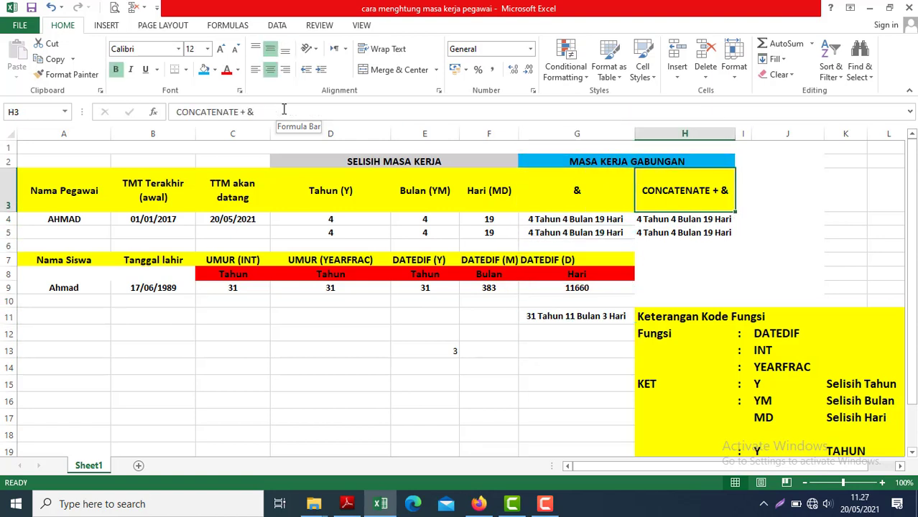
key("Down")
key("Down")
key("Down")
key("Down")
key("Down")
key("Down")
key("Down")
key("Down")
key("Down")
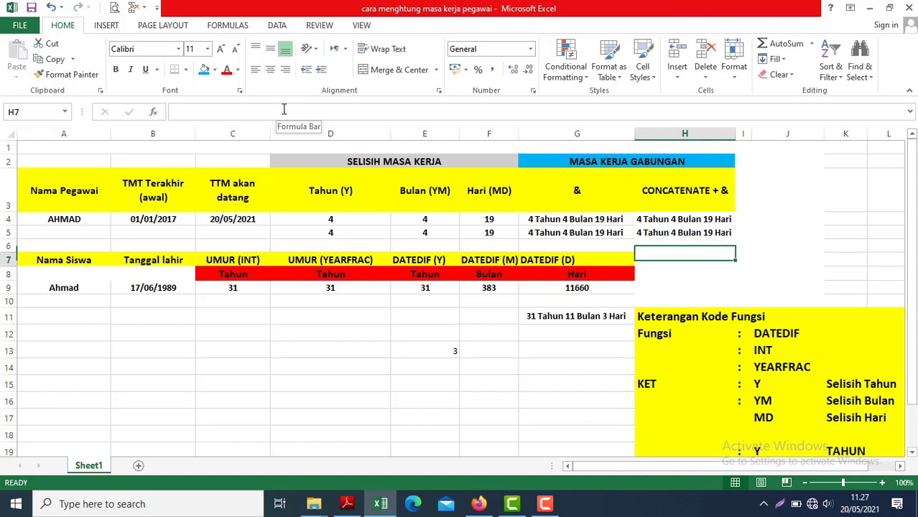
Clear the trial DATEDIF formula from E13.
key("Left")
key("Left")
key("Down")
key("Left")
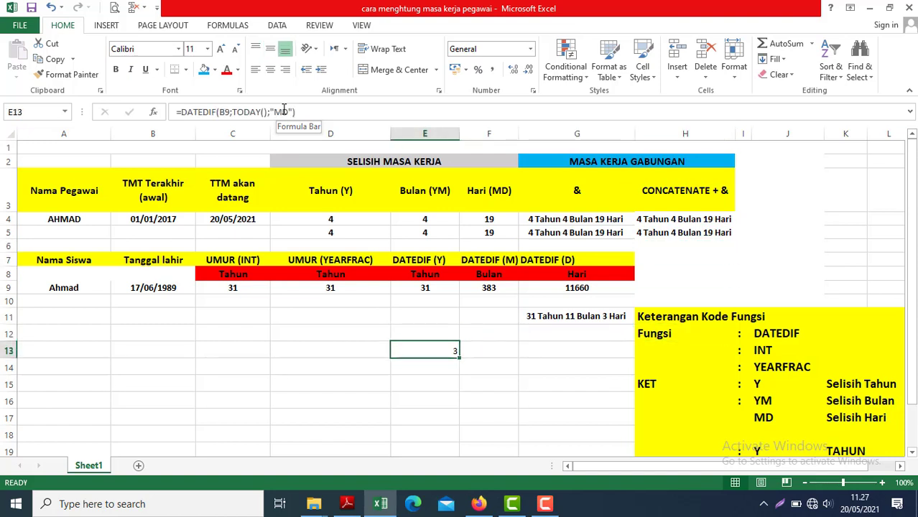
key("Delete")
key("Right")
key("Right")
key("Right")
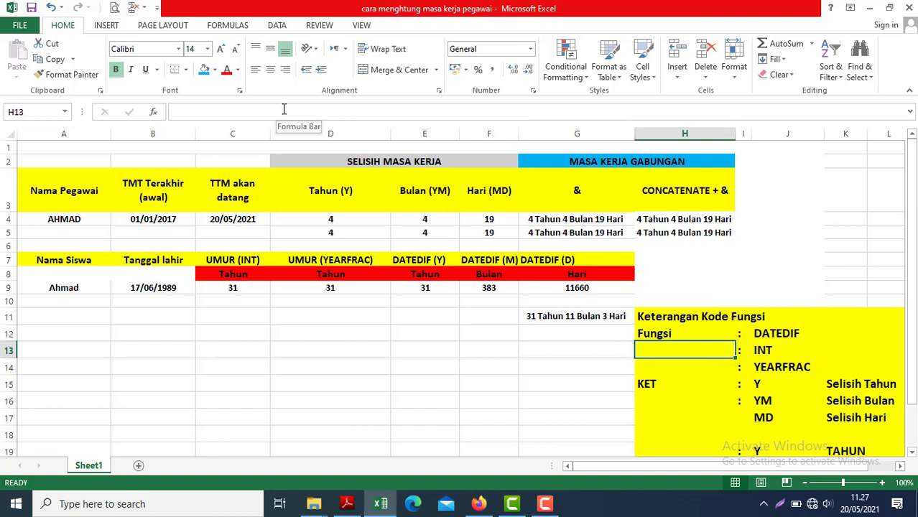
Examine the date format types available for the end date in C4.
left_click(217, 219)
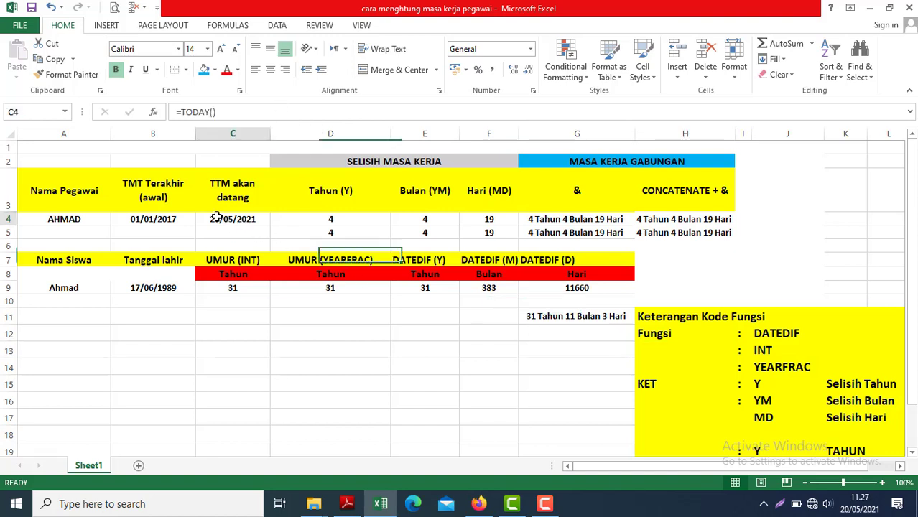
left_click(530, 48)
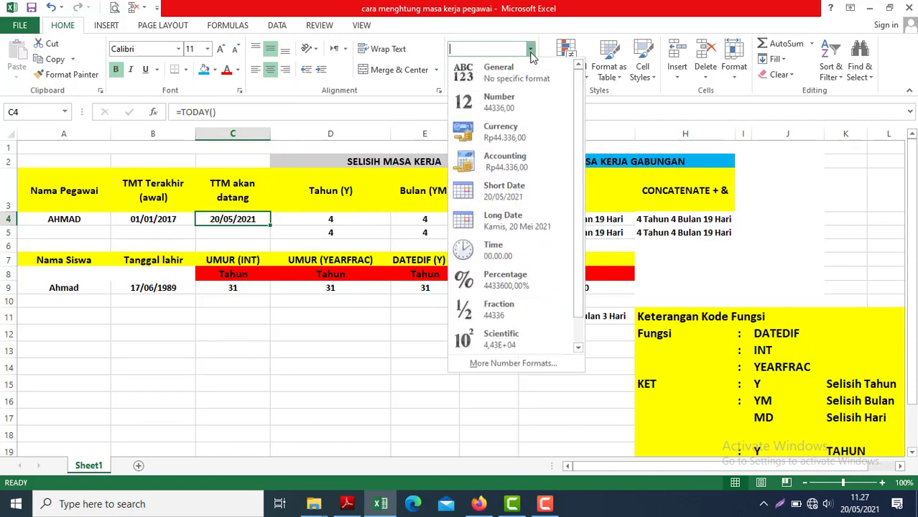
left_click(509, 363)
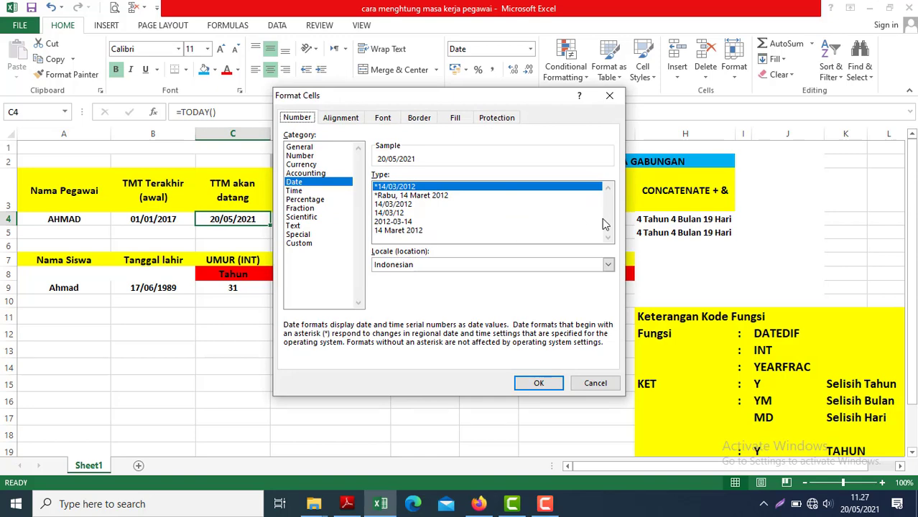
left_click(597, 388)
Replace the TODAY formula in C4 with the fixed end date 30/01/2029.
left_click(142, 217)
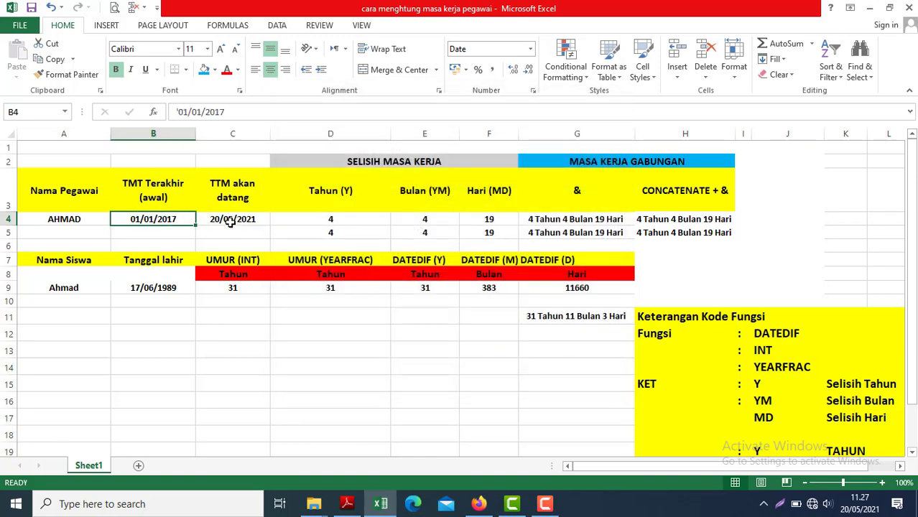
left_click(230, 223)
left_click(332, 221)
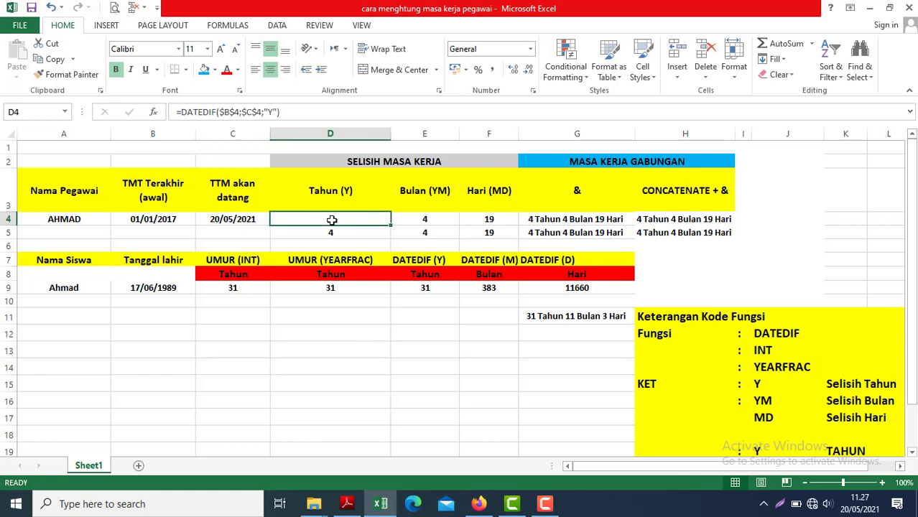
key("Left")
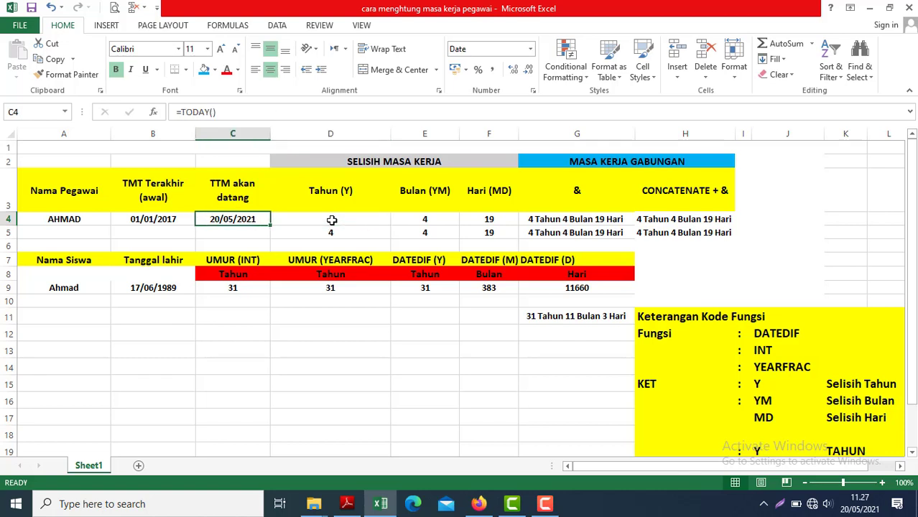
key("Delete")
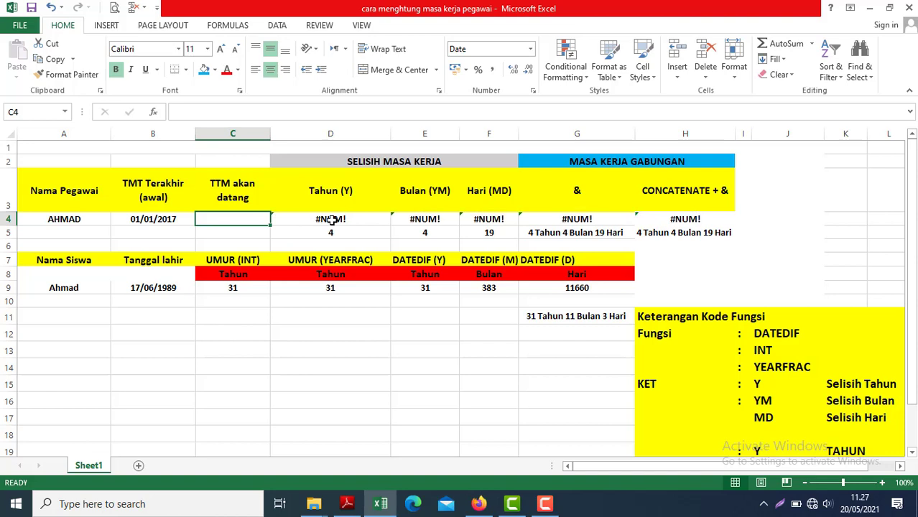
type("30/")
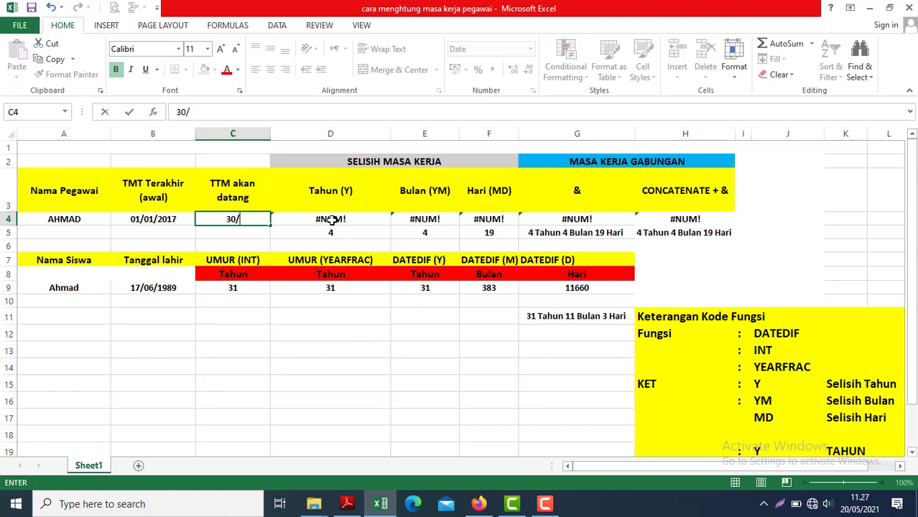
type("01/2029")
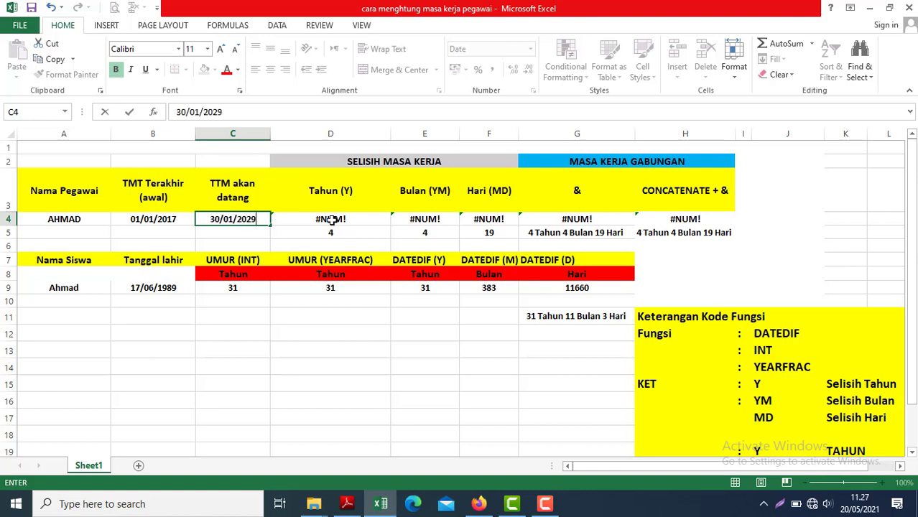
key("Return")
key("Up")
Check the recalculated years, months, days and combined length-of-service results in row 4.
key("Right")
key("Right")
key("Right")
key("Right")
key("Right")
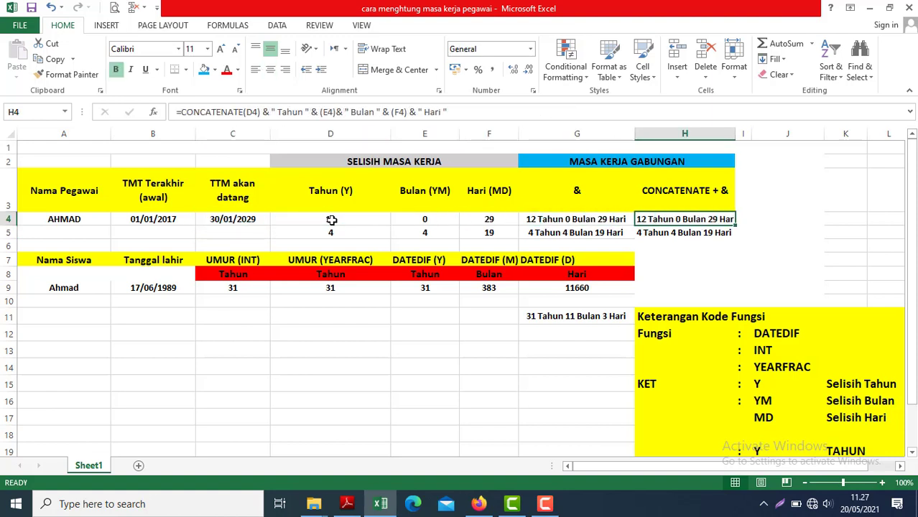
key("Left")
key("Left")
key("Left")
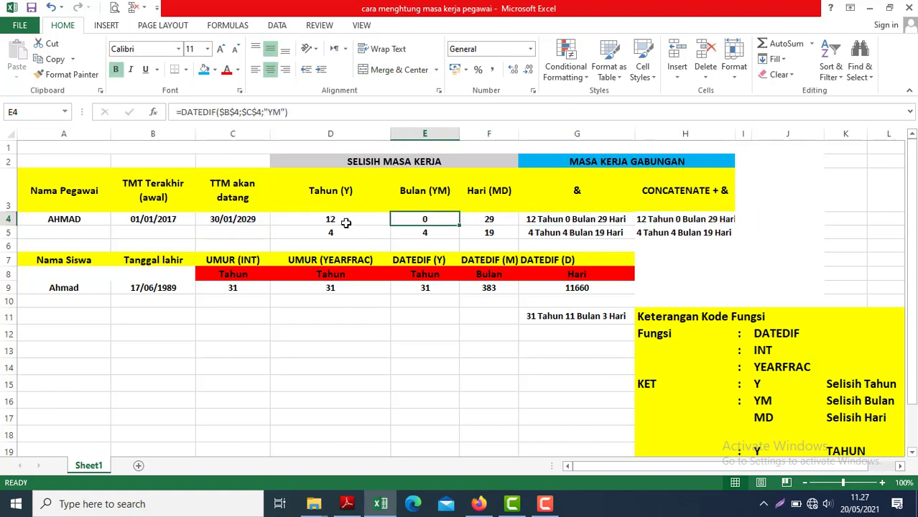
Change the employee's start date in B4 to 01/01/1990.
key("Left")
key("Left")
key("Left")
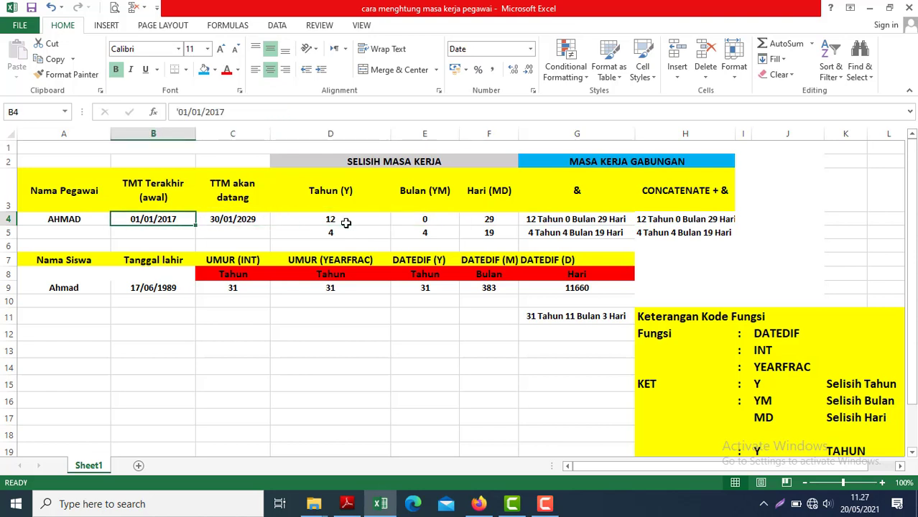
left_click(227, 112)
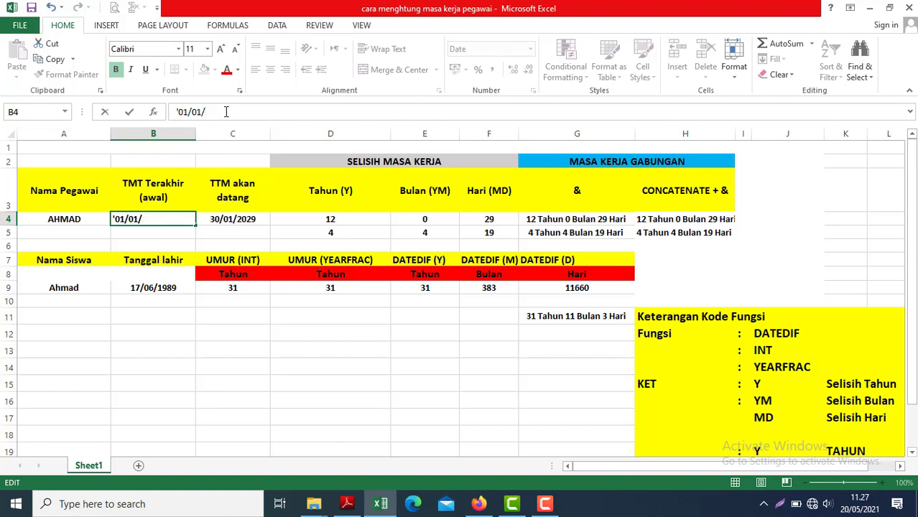
type("1990")
key("ctrl+Return")
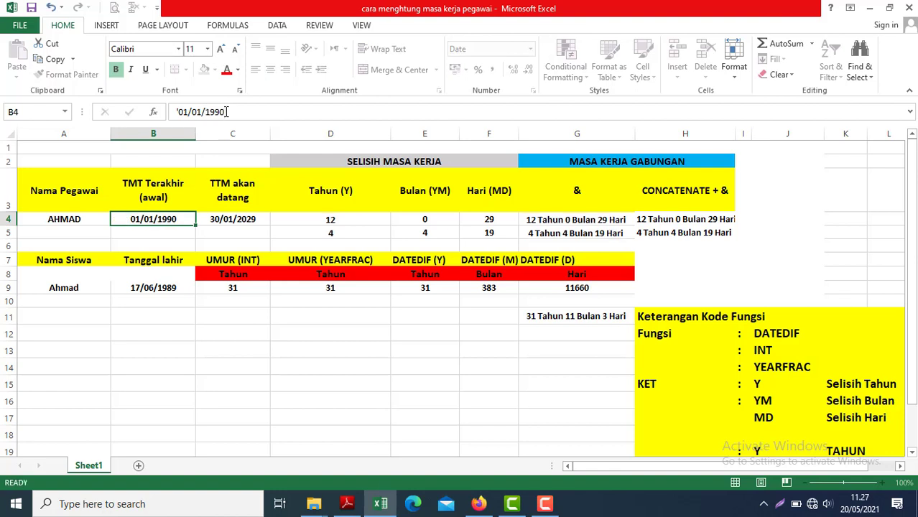
Examine the DATEDIF and combined results in D4 to G4 for the changed start date.
key("Right")
key("Right")
key("Right")
key("Right")
key("Left")
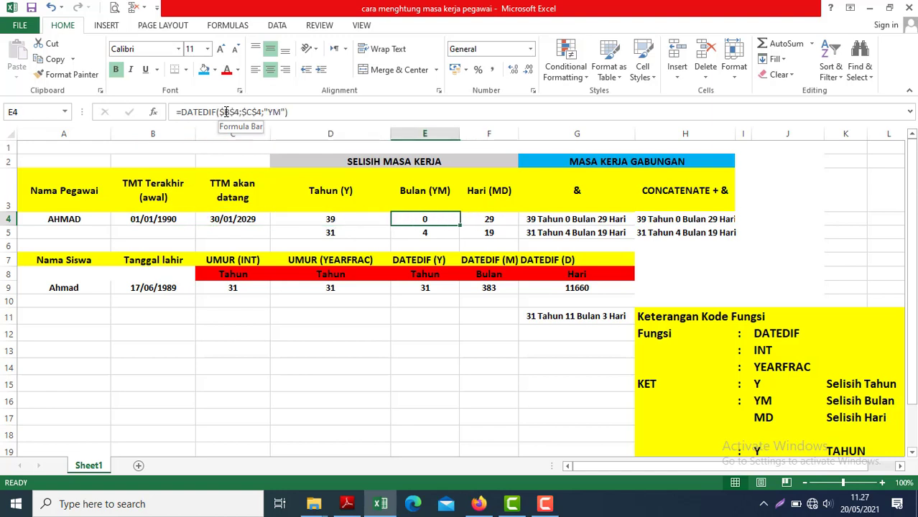
key("Right")
key("Right")
key("Left")
key("Right")
Replace the fixed end date in C4 with the formula =NOW().
key("Left")
key("Left")
key("Left")
key("Left")
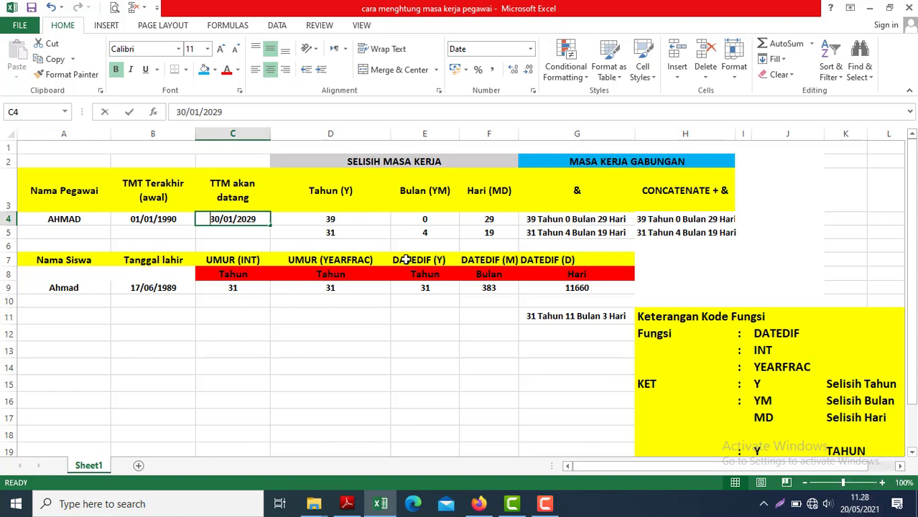
type("=now")
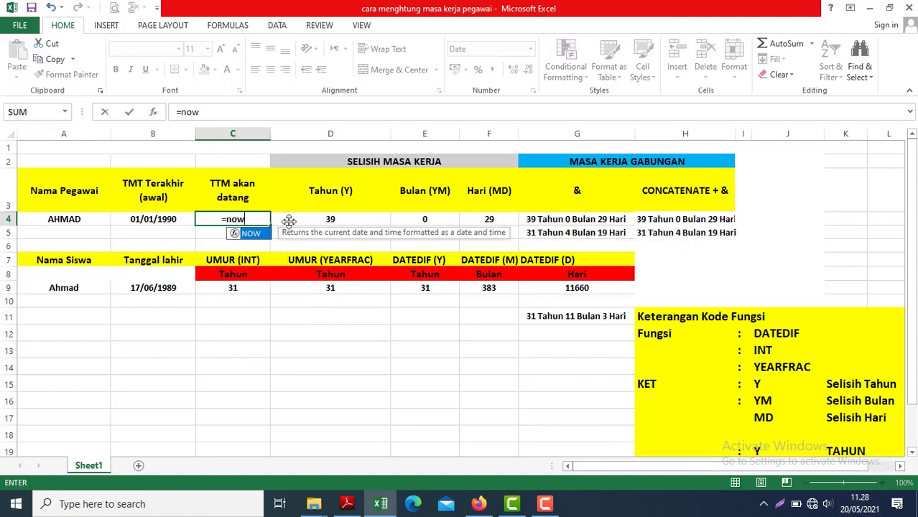
double_click(262, 235)
type(")")
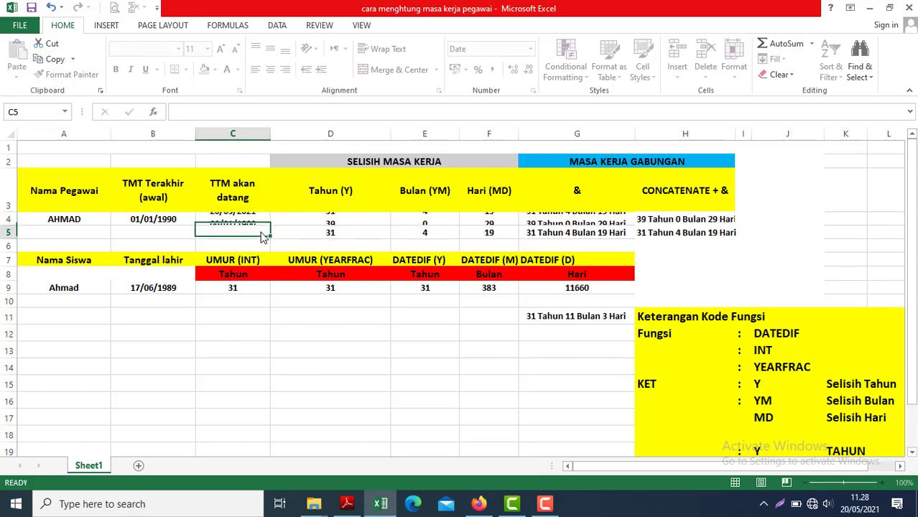
key("Return")
key("Up")
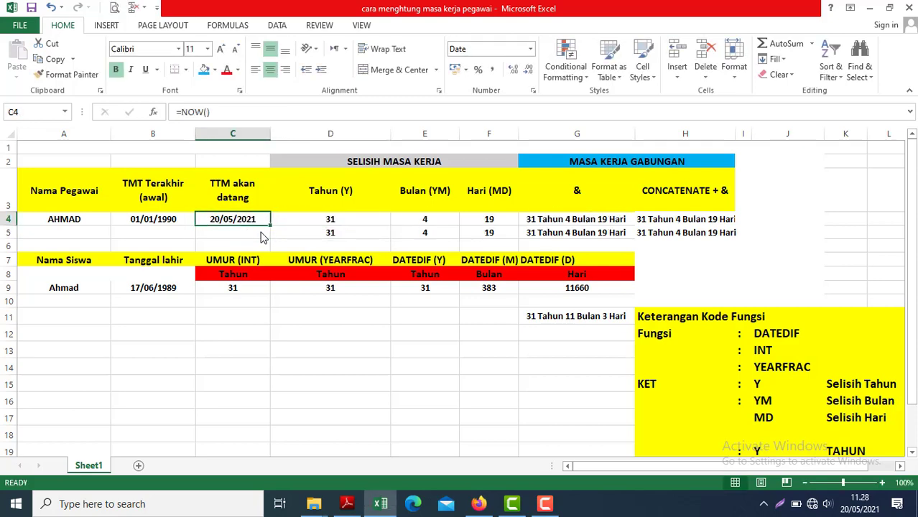
Format C4 with the Indonesian date type "*Rabu, 14 Maret 2012" and inspect its formula.
left_click(530, 49)
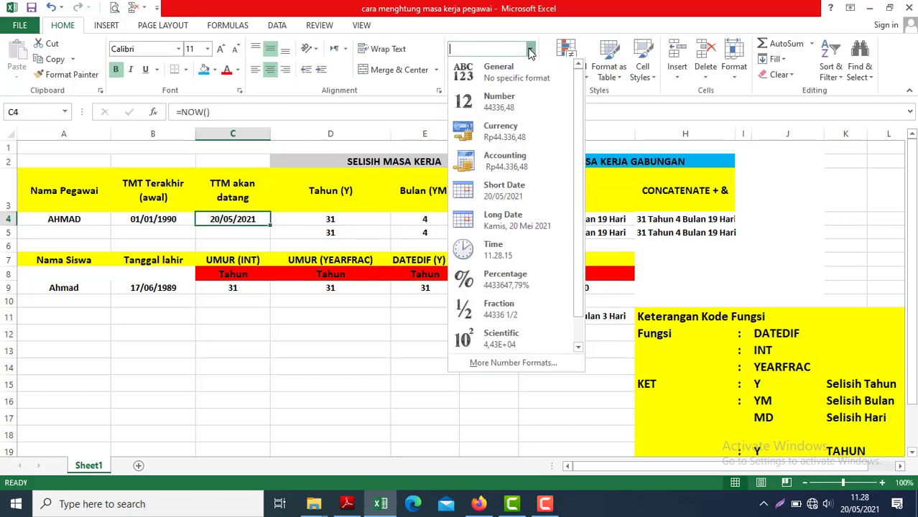
left_click(509, 363)
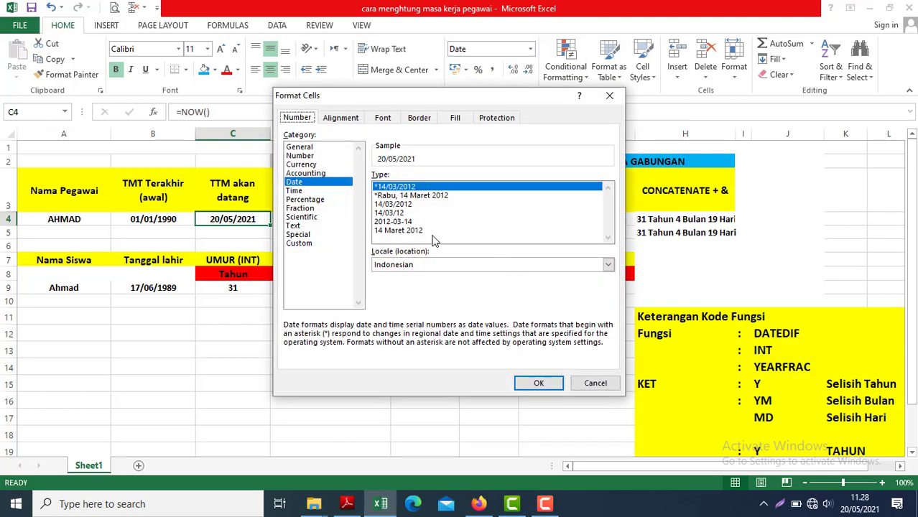
left_click(399, 195)
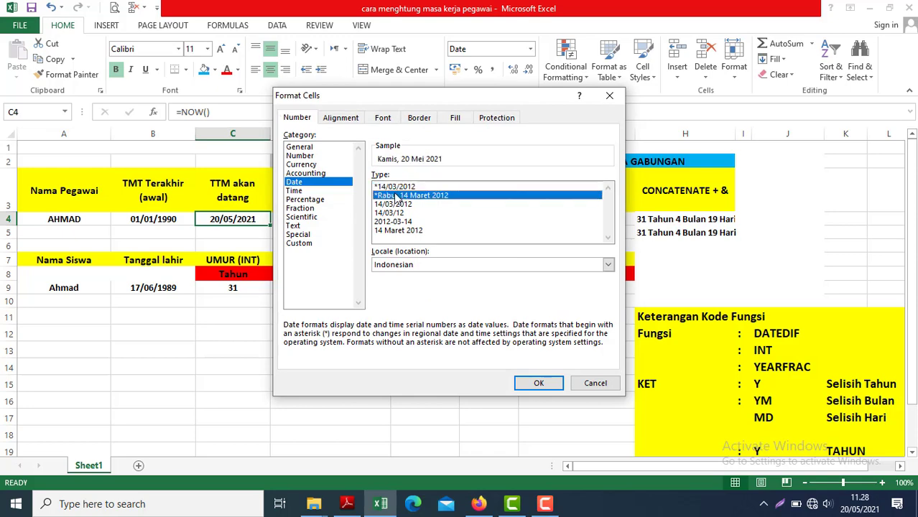
left_click(540, 383)
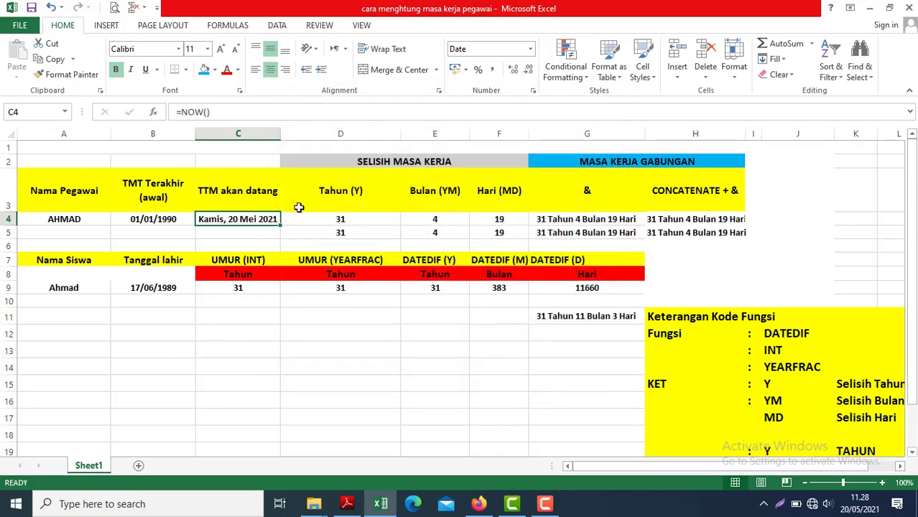
double_click(226, 215)
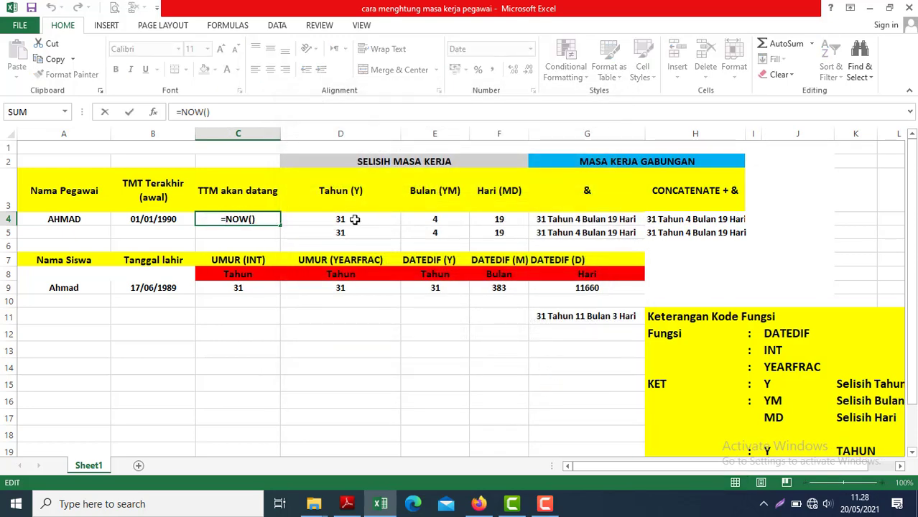
left_click(354, 219)
key("Escape")
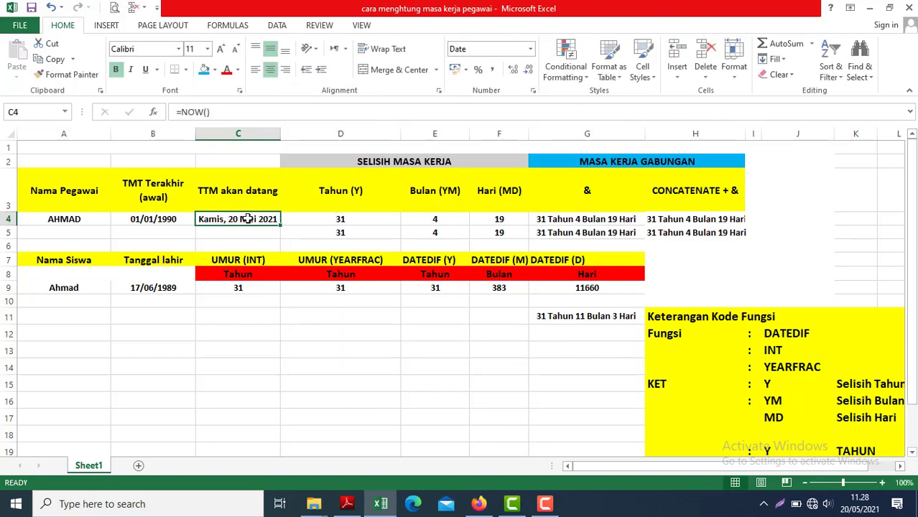
Format C4 with the Indonesian date type "2012-03-14" and inspect the DATEDIF formulas in D4 and E4.
left_click(530, 51)
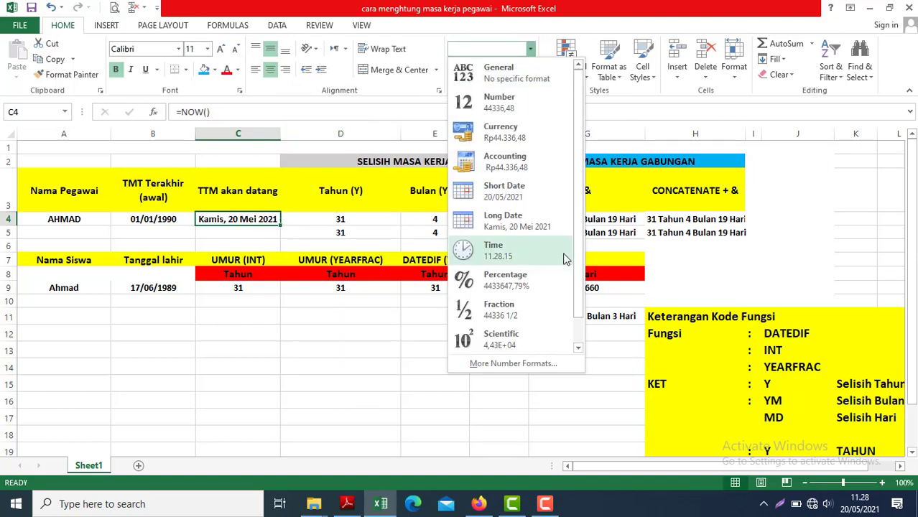
left_click(525, 368)
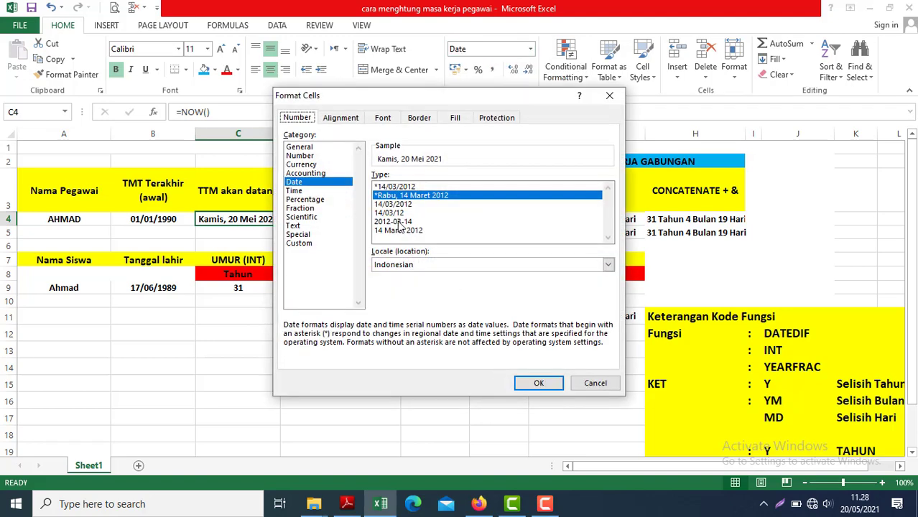
left_click(397, 223)
left_click(538, 383)
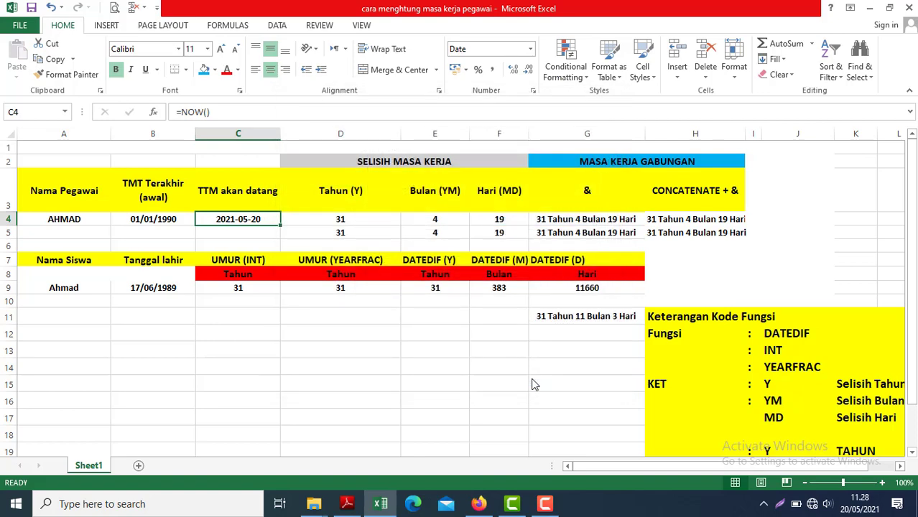
double_click(357, 219)
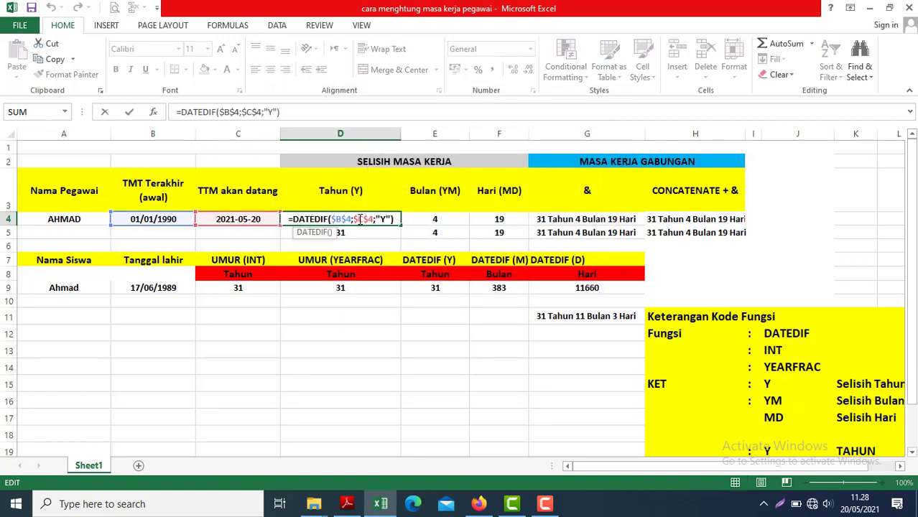
key("Escape")
left_click(445, 219)
double_click(447, 219)
key("Escape")
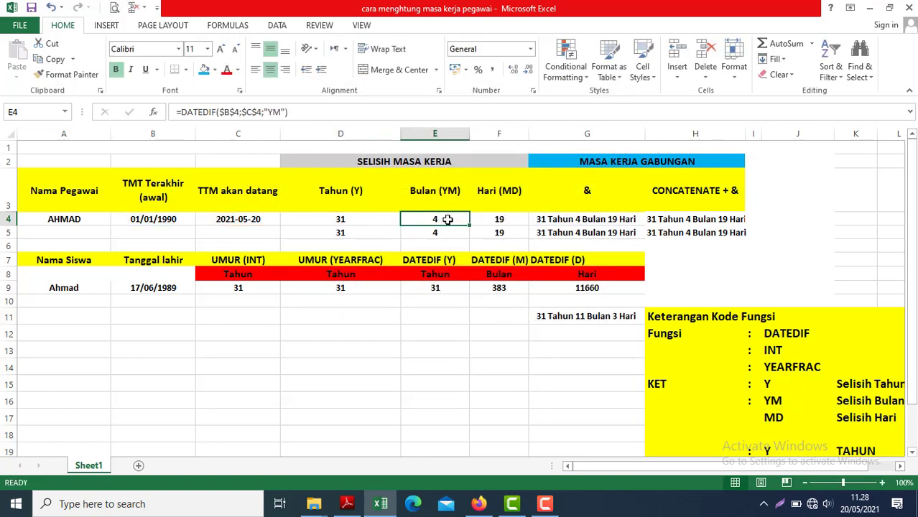
Apply the custom number format dd-mmm-yy to the start date in B4.
left_click(233, 223)
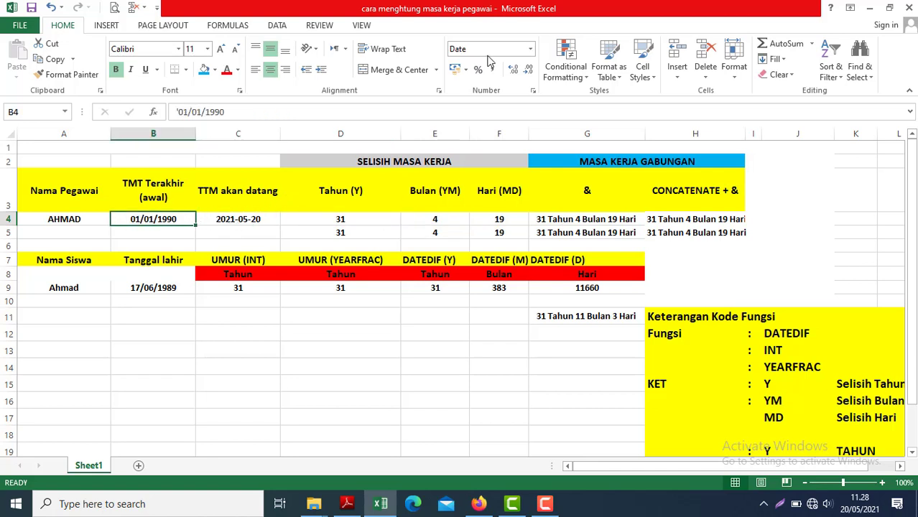
left_click(531, 48)
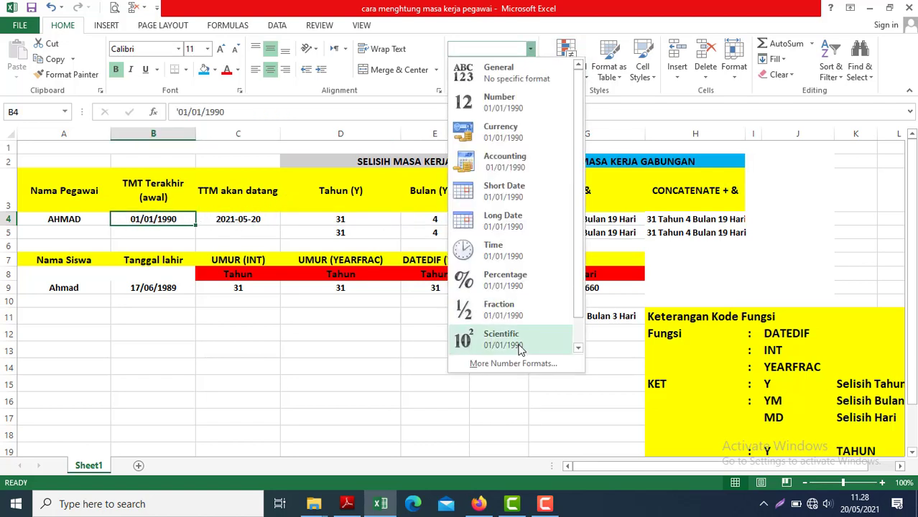
left_click(512, 364)
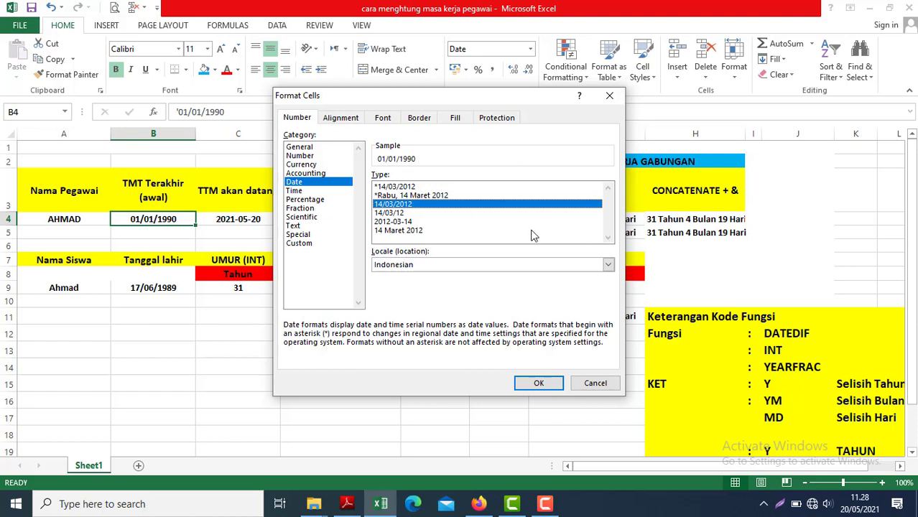
left_click(404, 222)
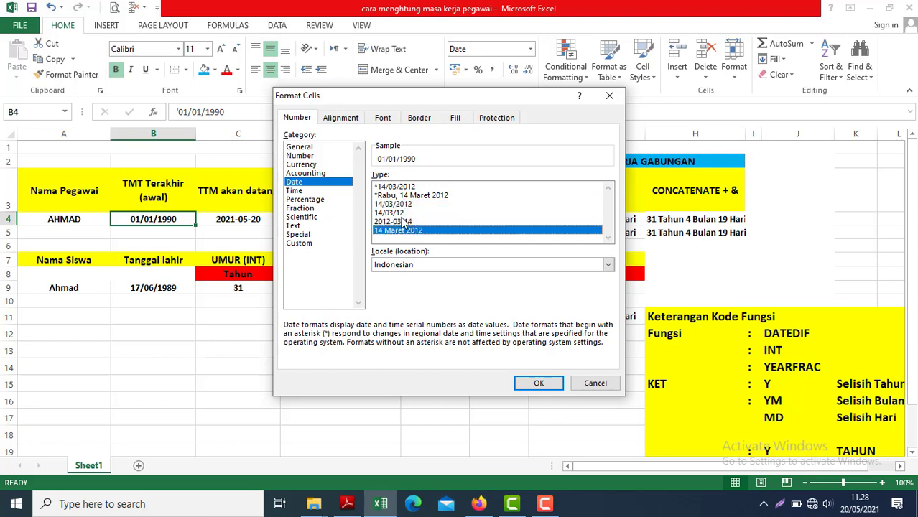
key("Up")
key("Up")
key("Up")
key("Up")
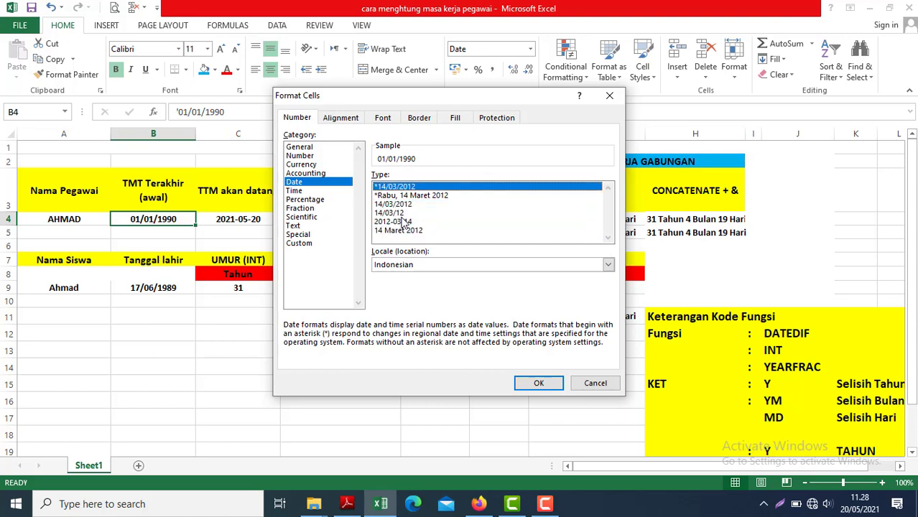
left_click(300, 243)
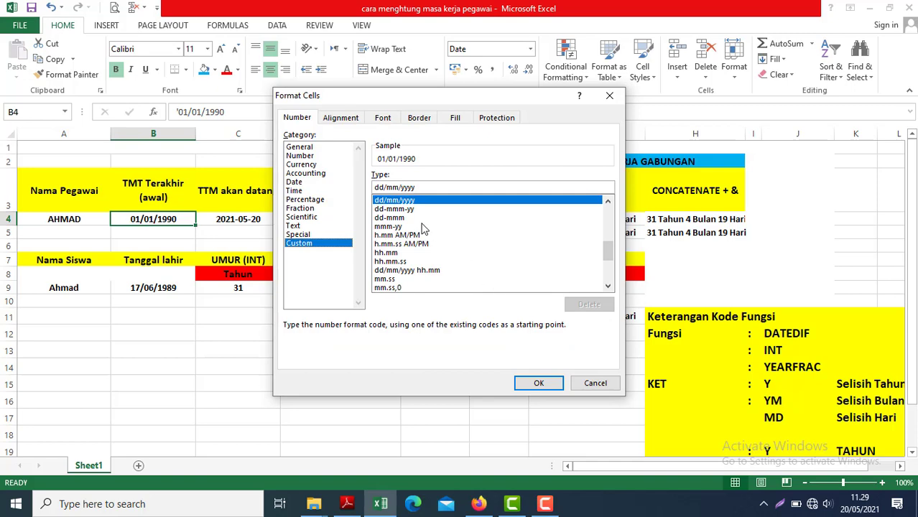
left_click(397, 210)
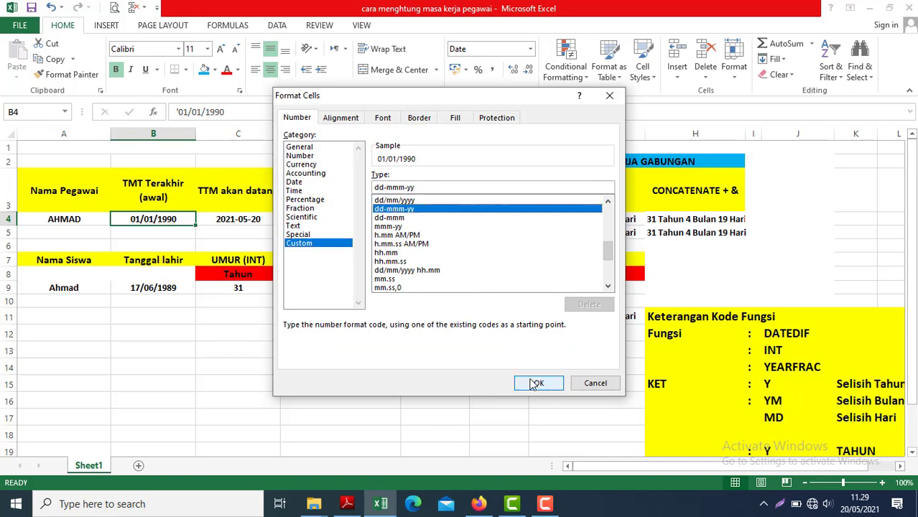
left_click(531, 384)
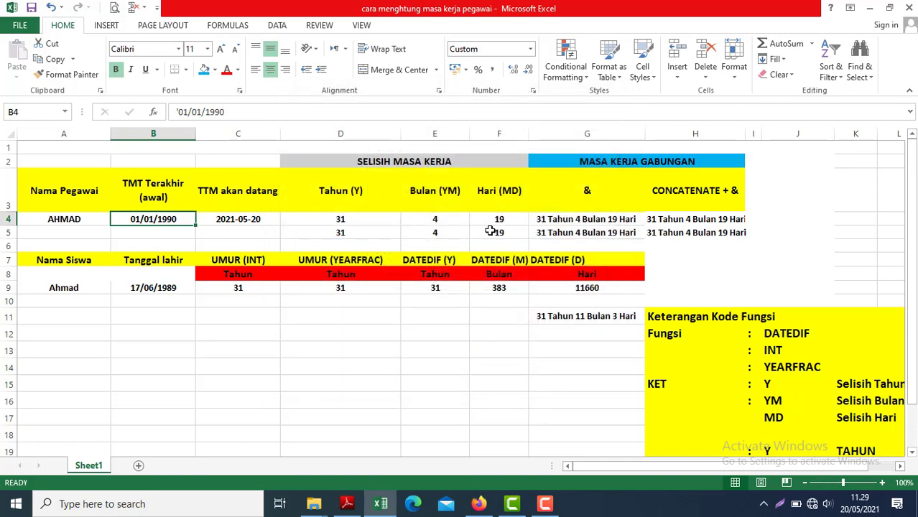
Examine the combined formula in G4 and the start and end date entries in B4 and C4.
double_click(575, 219)
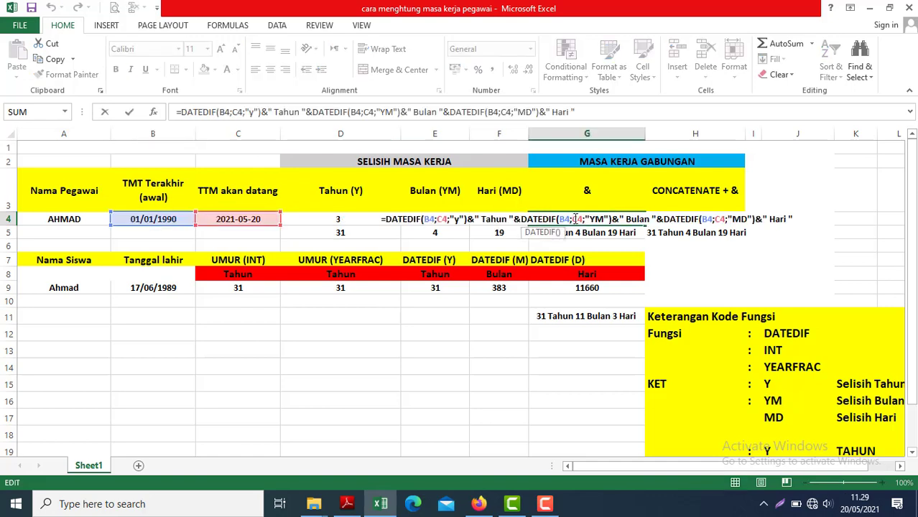
key("Escape")
left_click(137, 219)
double_click(138, 217)
key("Escape")
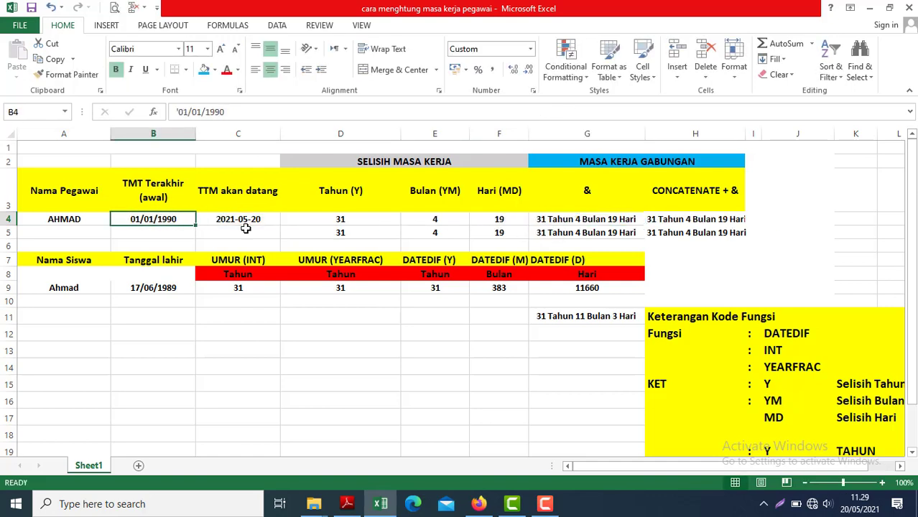
left_click(243, 218)
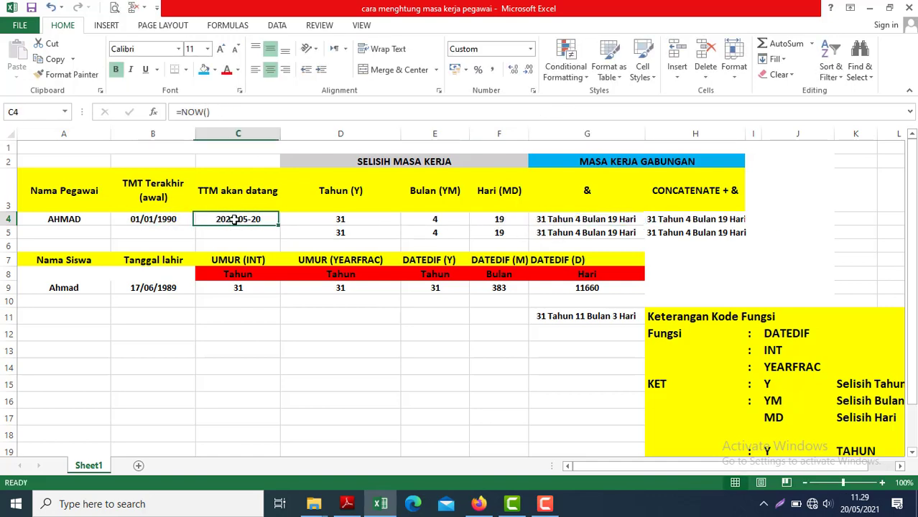
left_click(170, 215)
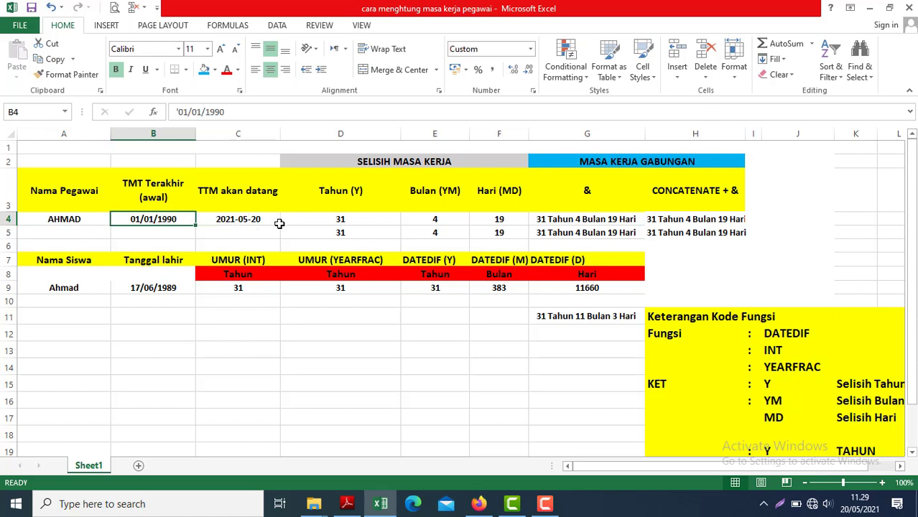
left_click(257, 219)
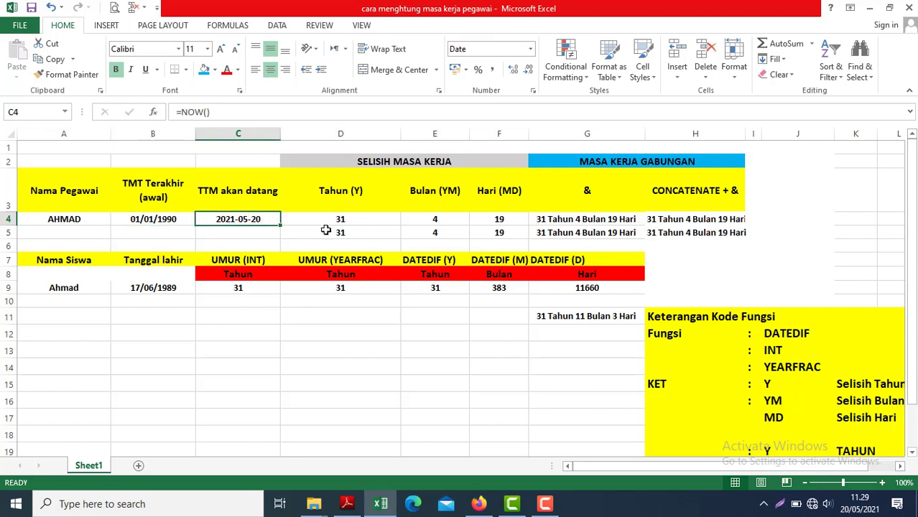
double_click(248, 219)
key("Escape")
left_click(360, 222)
key("Left")
key("Left")
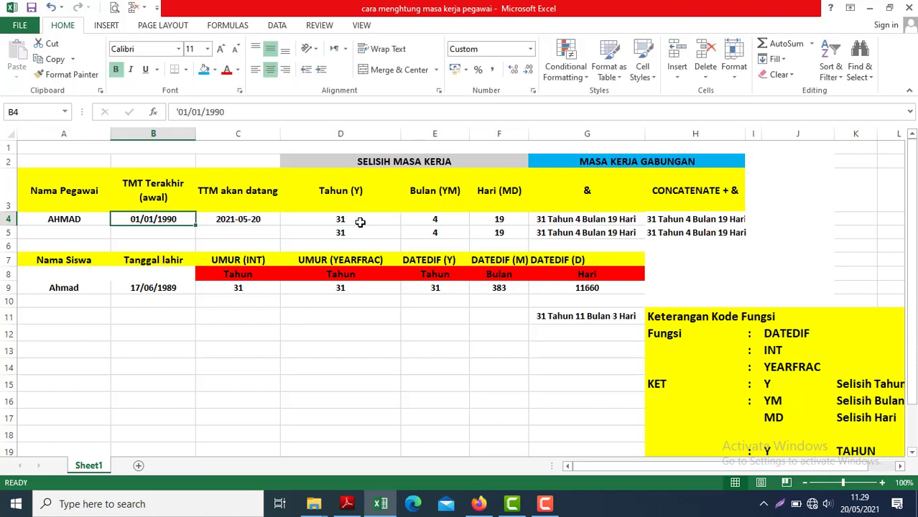
Examine the DATEDIF, ampersand and CONCATENATE formulas across row 4, from the dates through H4.
key("Right")
key("Left")
key("Right")
key("Right")
key("Right")
key("Right")
key("Right")
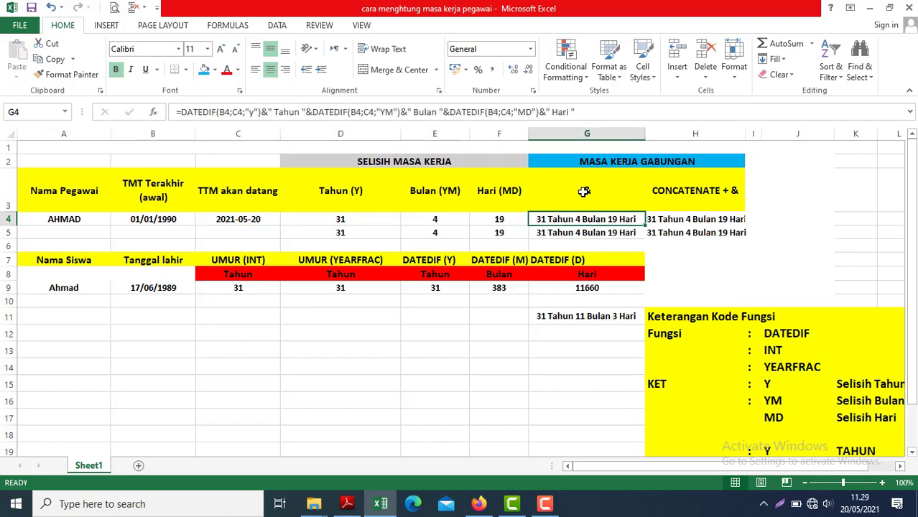
double_click(560, 219)
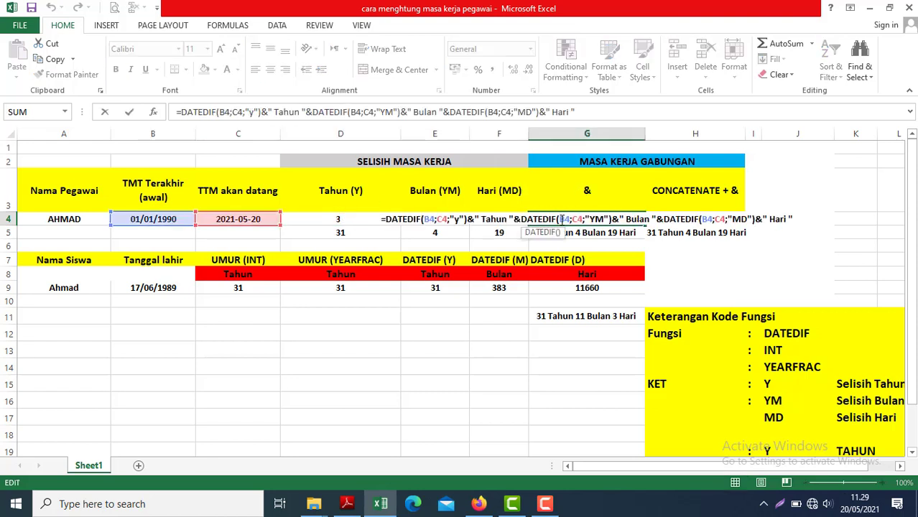
key("Escape")
left_click(449, 213)
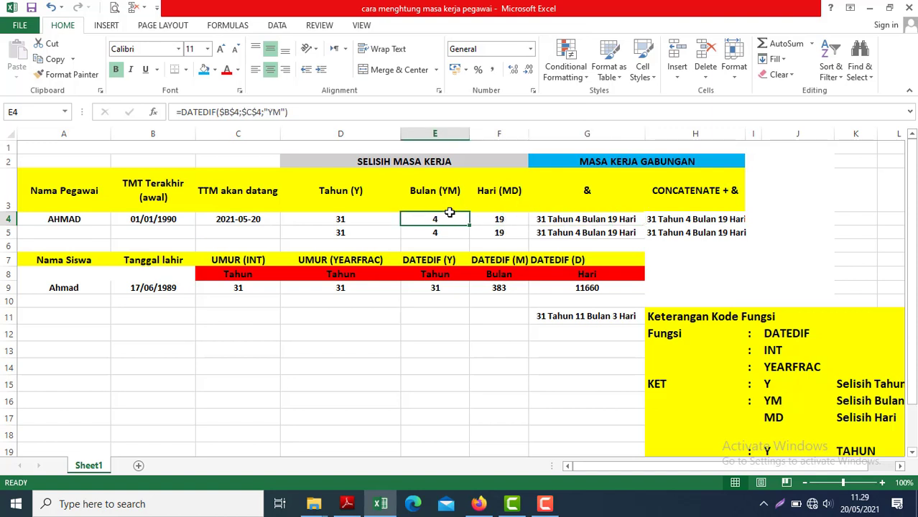
key("Left")
key("Left")
key("Right")
key("Right")
key("Right")
key("Right")
key("Right")
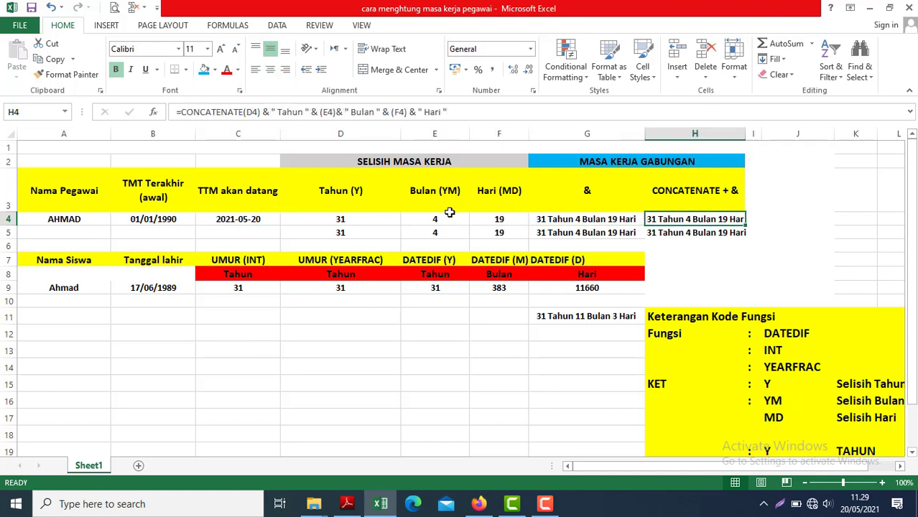
key("Left")
key("Left")
key("Left")
Change the employee's start date in B4 to 01/01/2000.
double_click(147, 219)
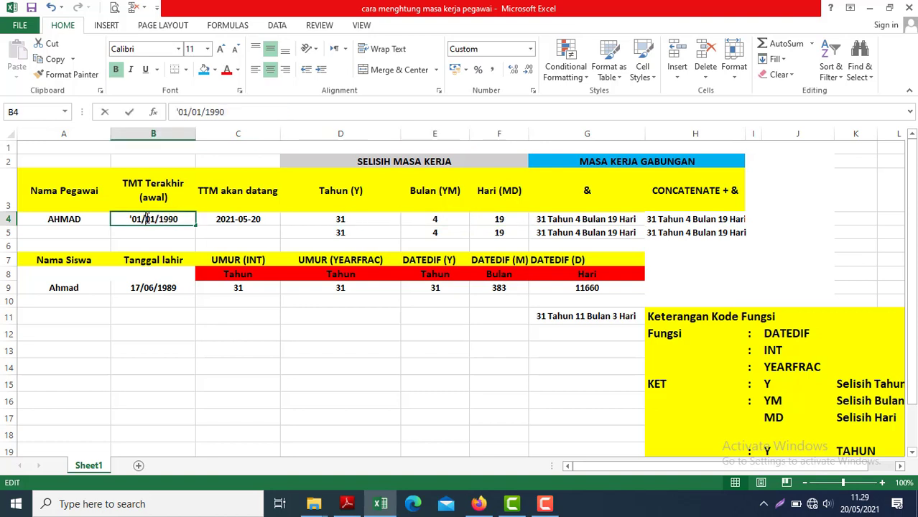
key("BackSpace")
key("BackSpace")
key("BackSpace")
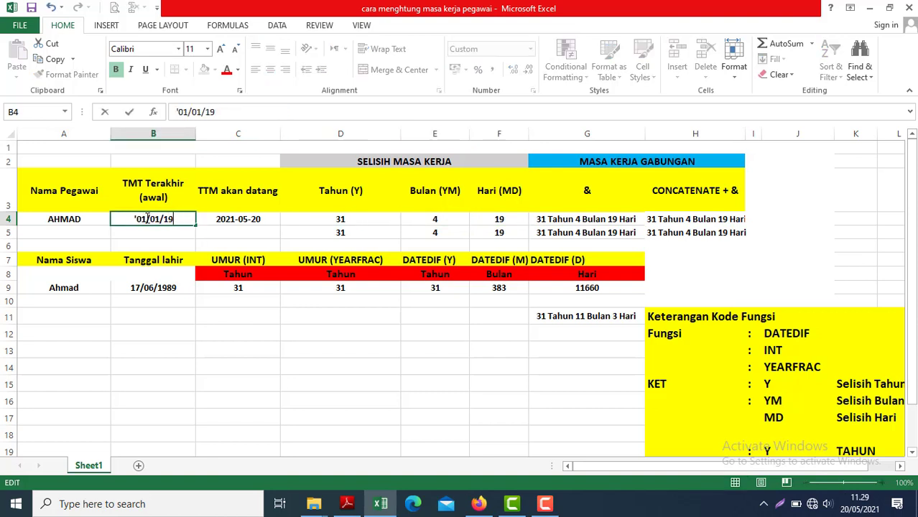
type("2000")
key("ctrl+Return")
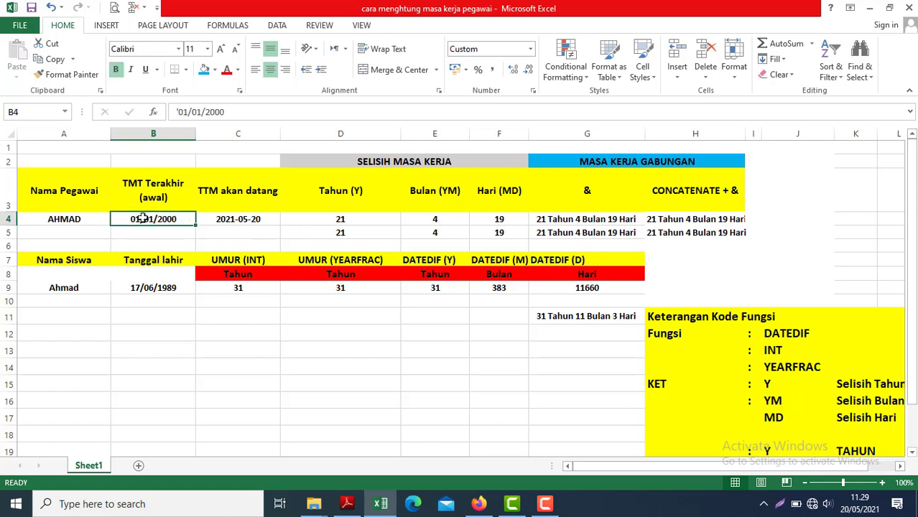
Change the day of the start date in B4 so it reads 30/01/2000.
double_click(142, 220)
key("BackSpace")
key("BackSpace")
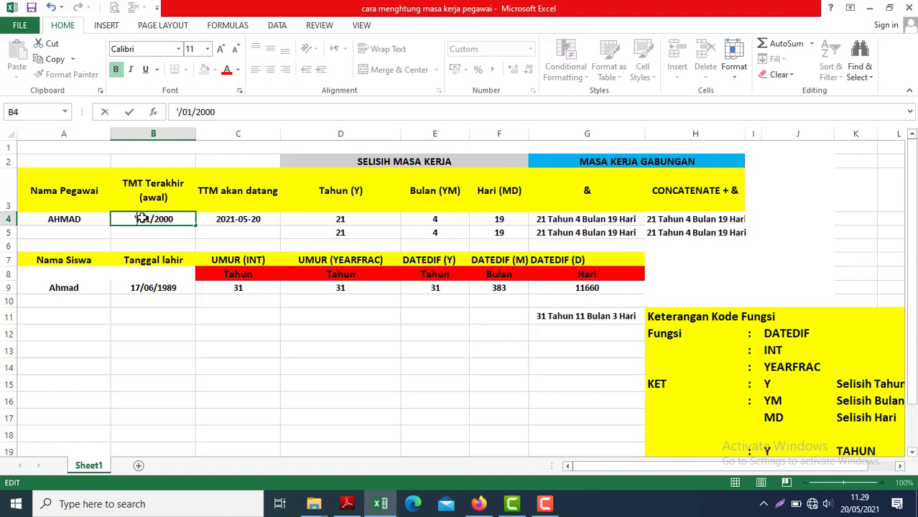
type("30")
key("Return")
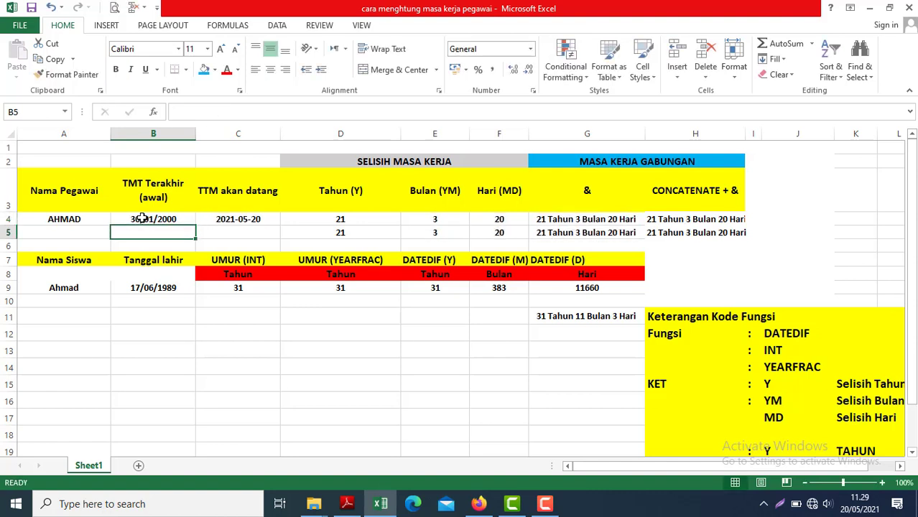
Enter the start date in B4 in month-first order as 12/30/2000 and inspect the entry.
double_click(142, 219)
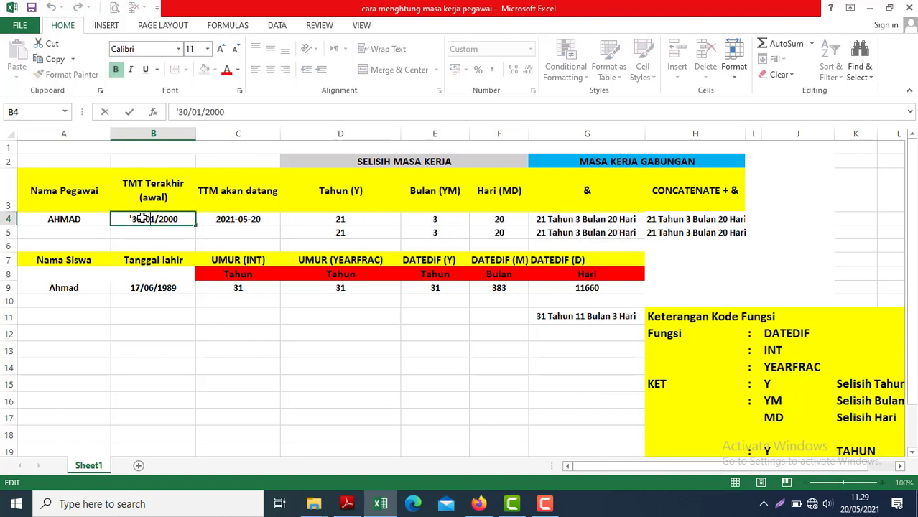
key("BackSpace")
key("BackSpace")
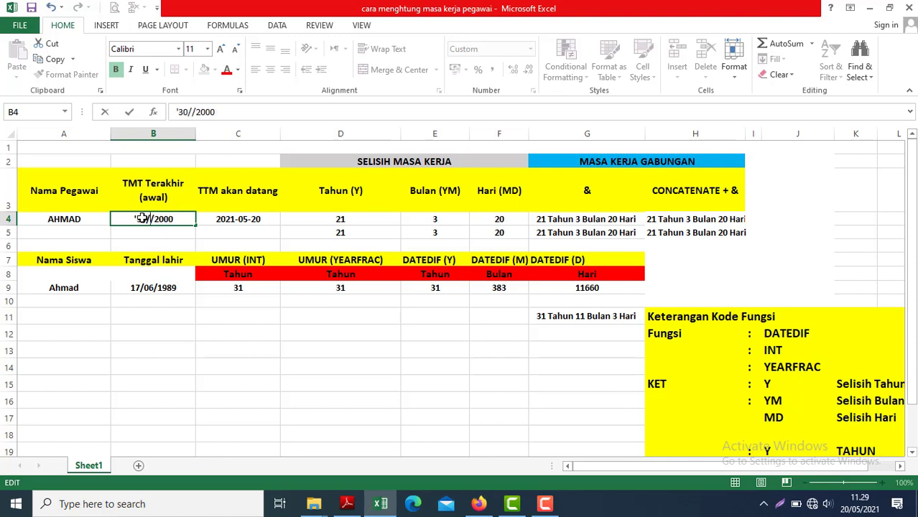
type("30")
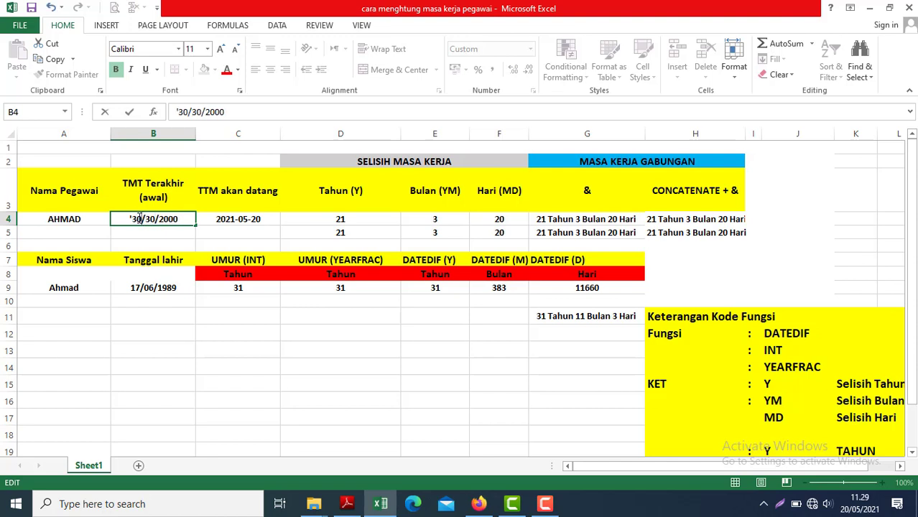
double_click(140, 219)
type("12")
key("Return")
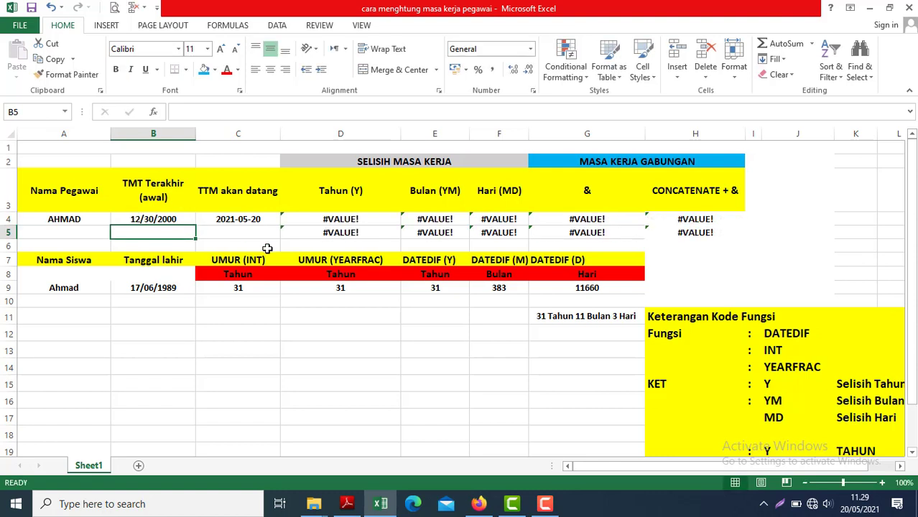
double_click(147, 218)
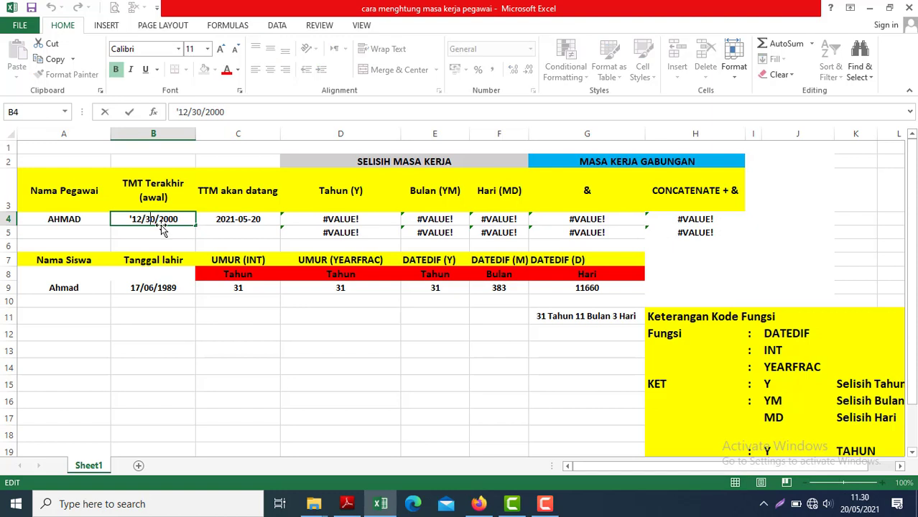
left_click(198, 329)
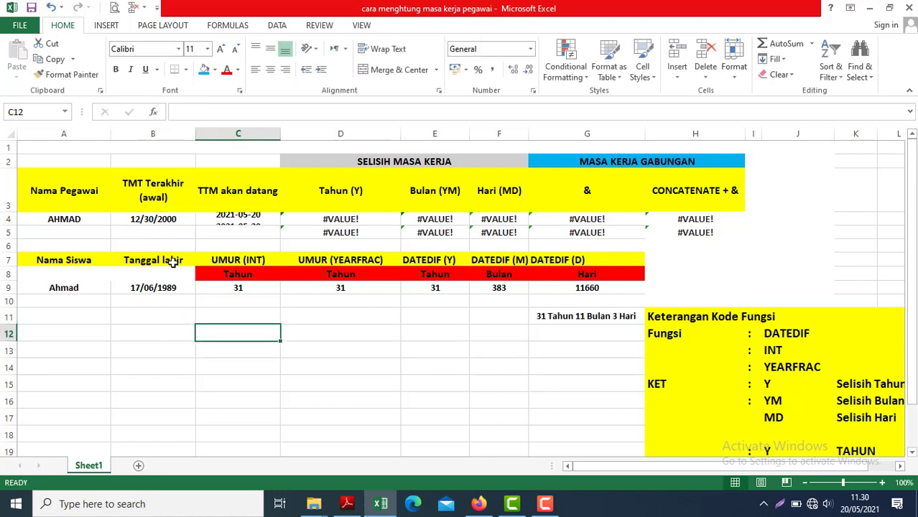
left_click(148, 222)
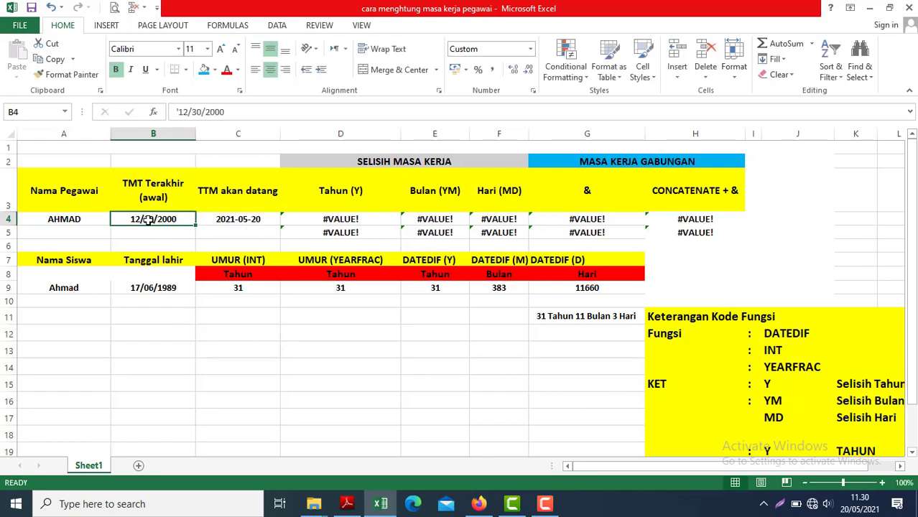
Change the start date in B4 to 12/01/2000 and check the service-length formulas across row 4 through H4.
double_click(148, 222)
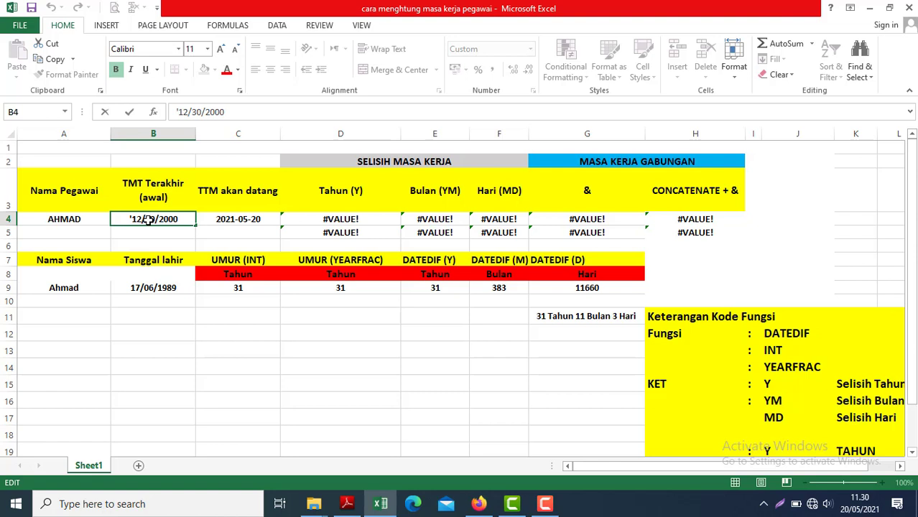
key("BackSpace")
key("BackSpace")
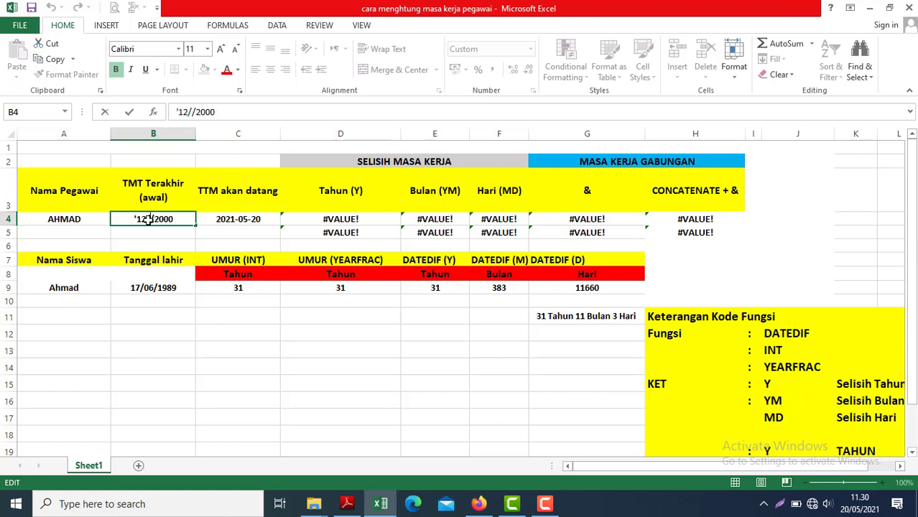
type("01")
key("ctrl+Return")
key("Right")
key("Right")
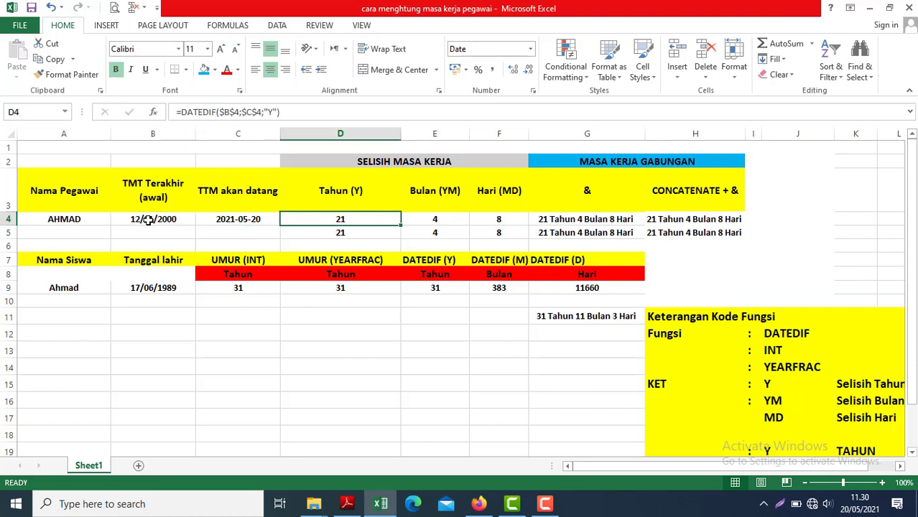
key("Right")
key("Right")
key("Right")
key("Right")
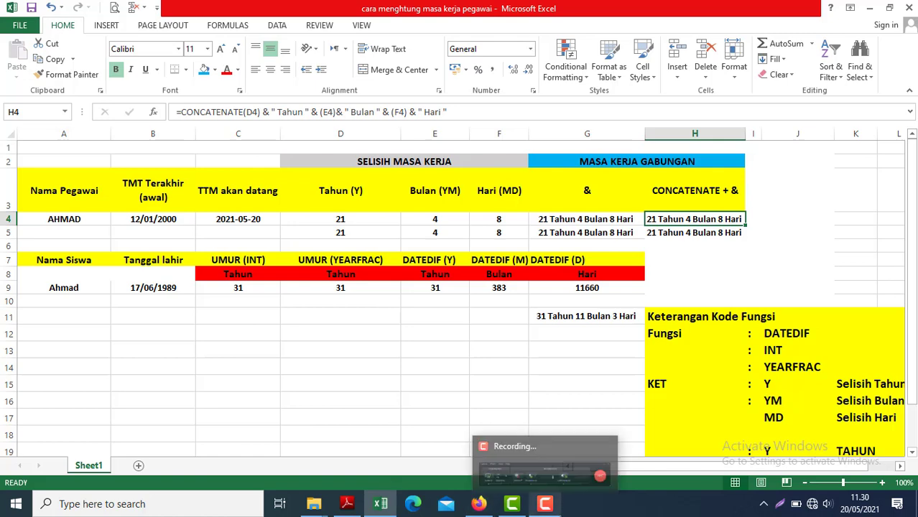
left_click(545, 504)
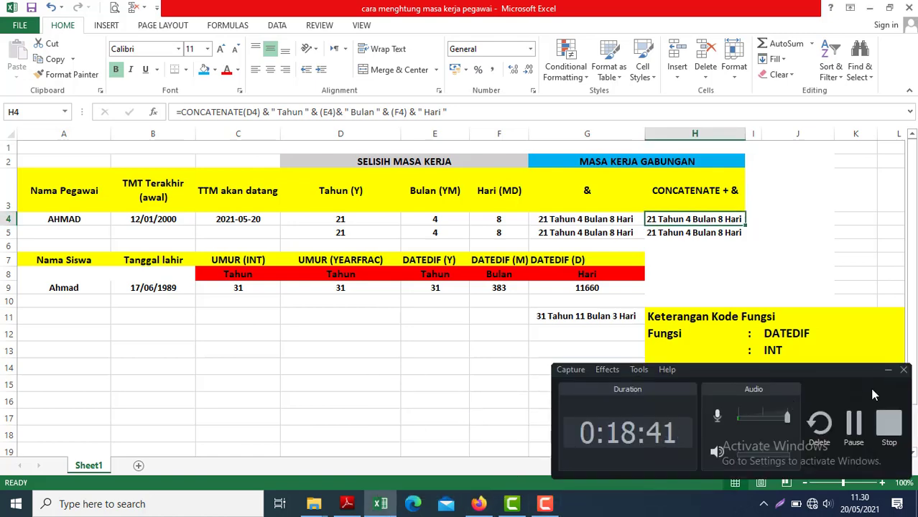
left_click(890, 370)
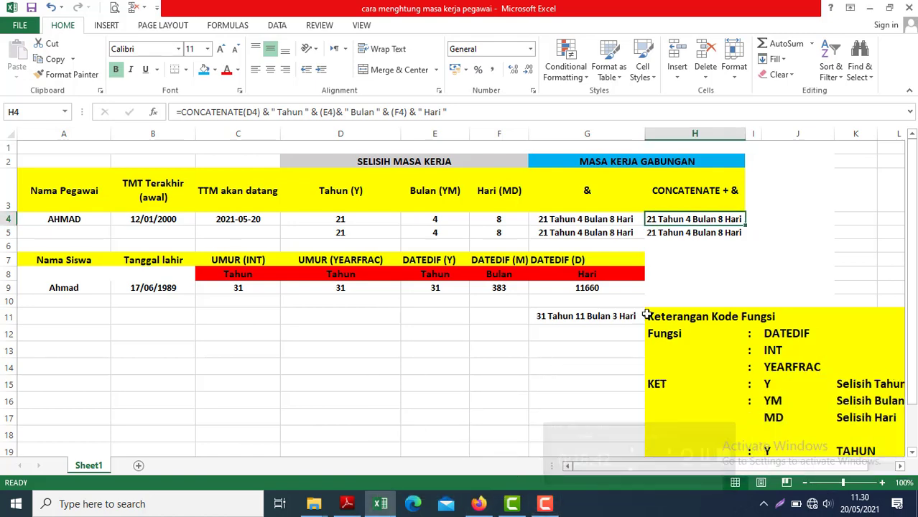
left_click(383, 330)
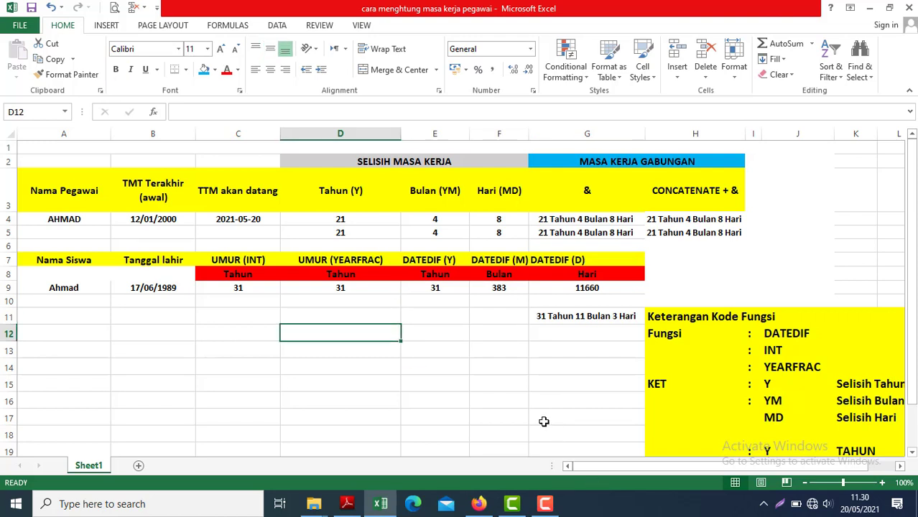
left_click(296, 220)
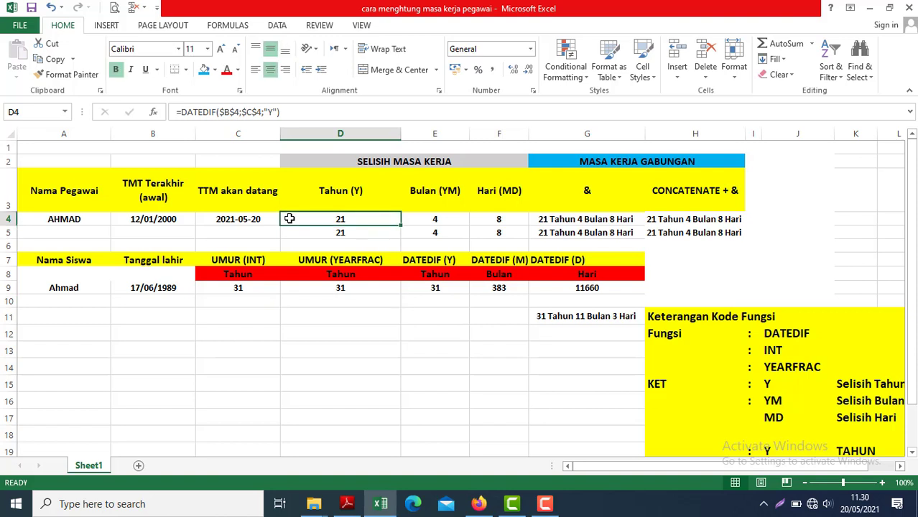
key("Up")
key("Up")
key("Up")
key("Down")
key("Down")
key("Down")
key("Down")
key("Down")
key("Down")
key("Down")
key("Down")
key("Down")
key("Down")
key("Down")
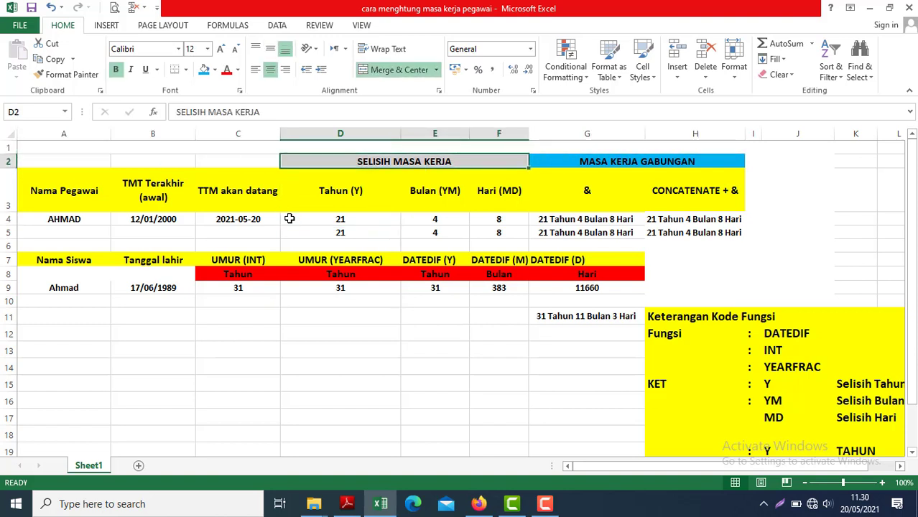
key("Up")
key("Up")
key("Up")
key("Up")
key("Up")
key("Up")
key("Up")
key("Up")
key("Up")
key("Up")
key("Up")
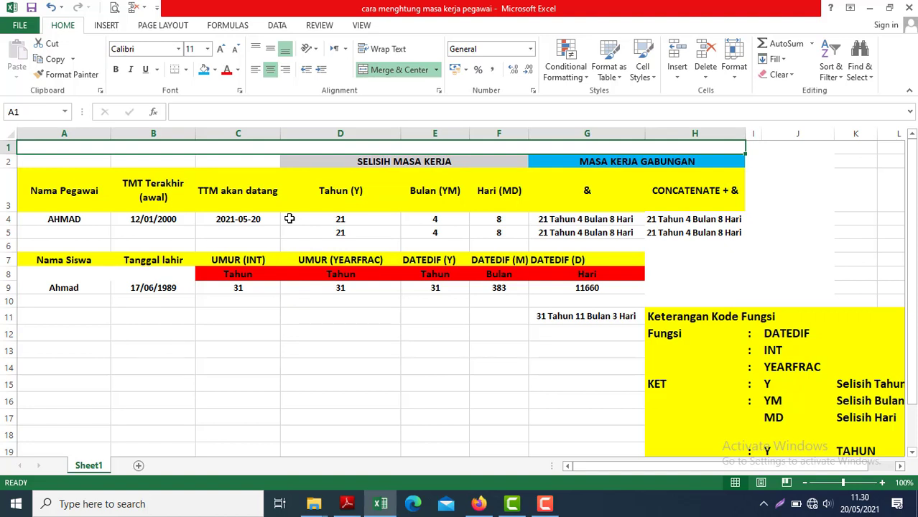
key("Right")
key("Right")
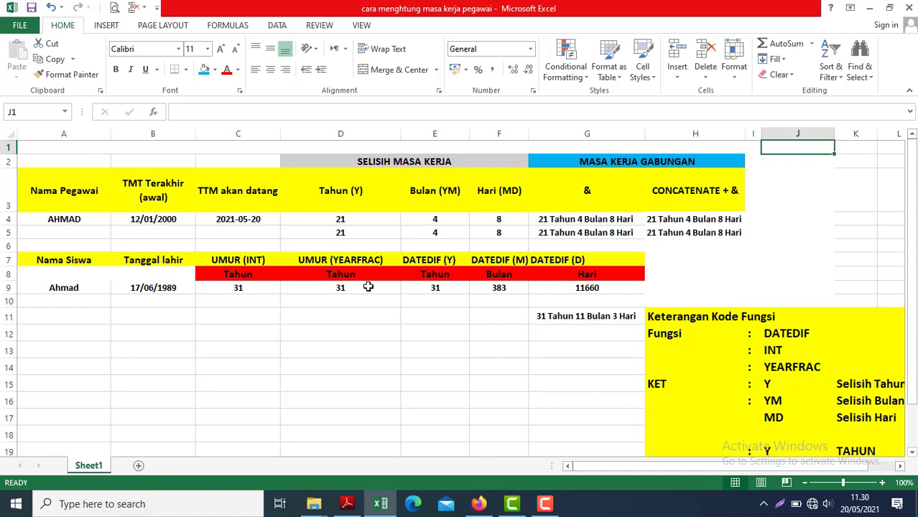
left_click(546, 504)
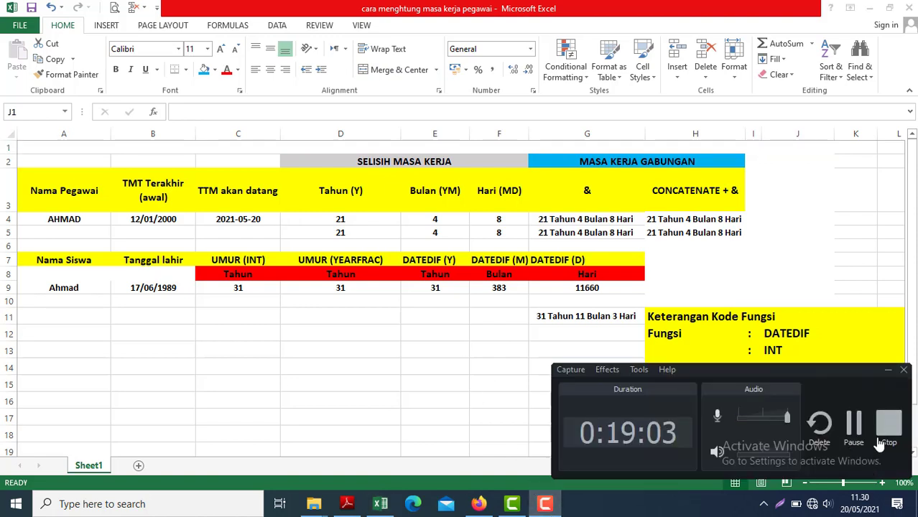